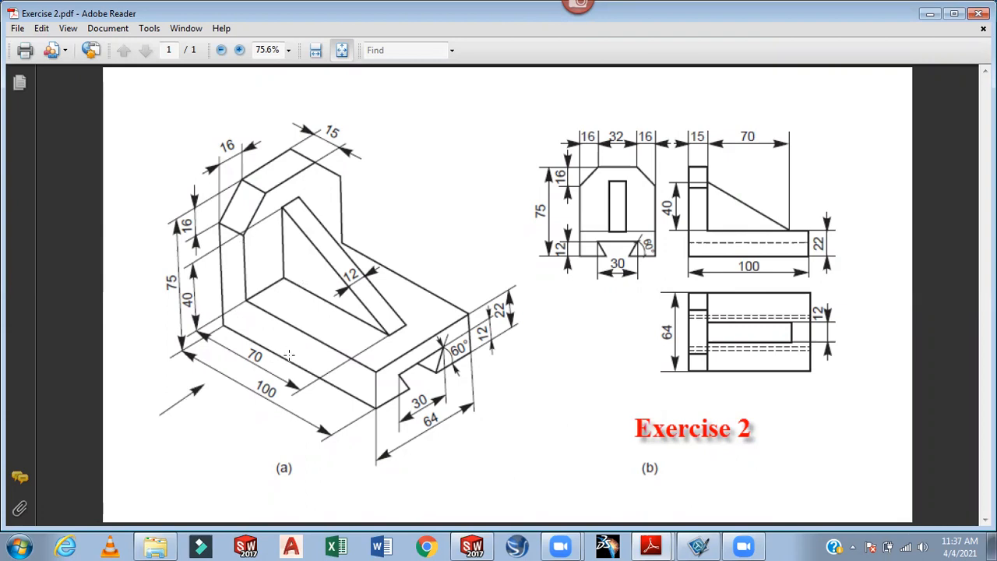
Minimize the open recordings folder, switch to SOLIDWORKS and create a new part document
{"action": "mouse_move", "coordinate": [473, 547]}
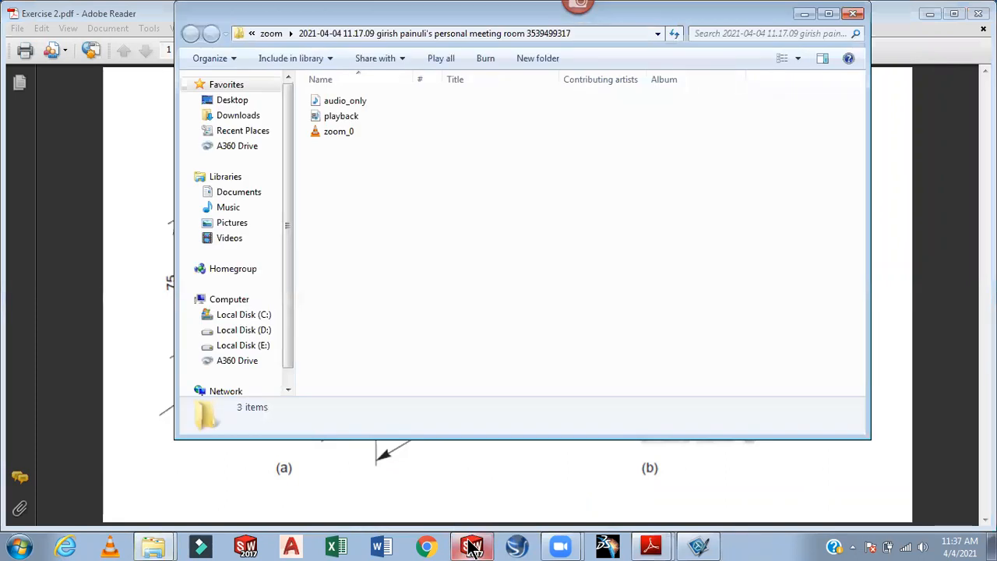
{"action": "left_click", "coordinate": [806, 14]}
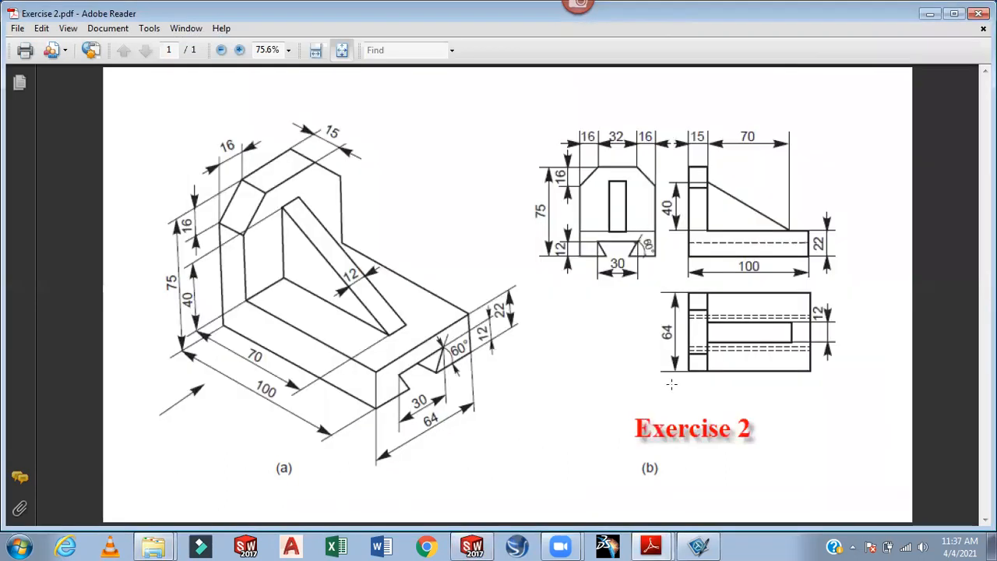
{"action": "left_click", "coordinate": [473, 546]}
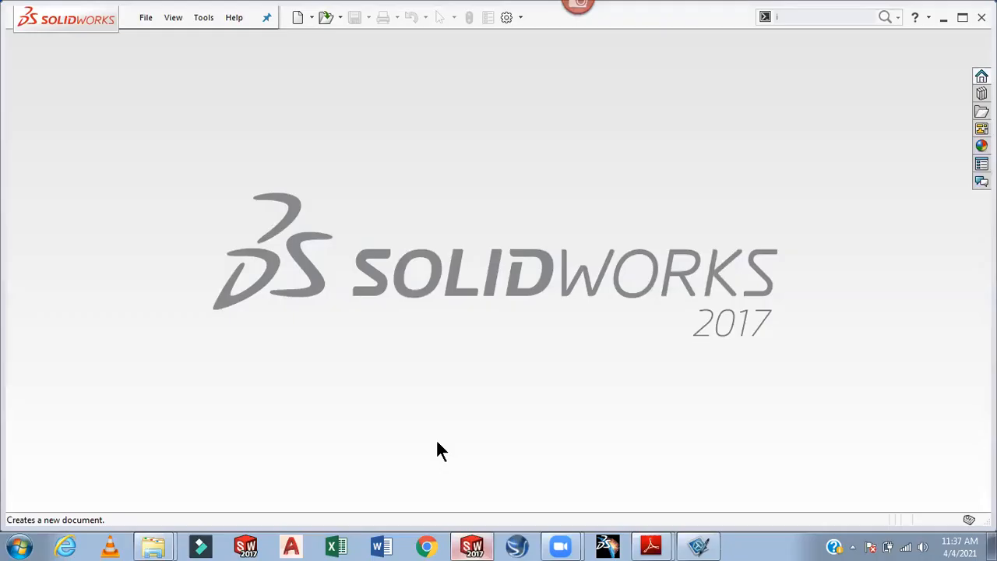
{"action": "left_click", "coordinate": [293, 18]}
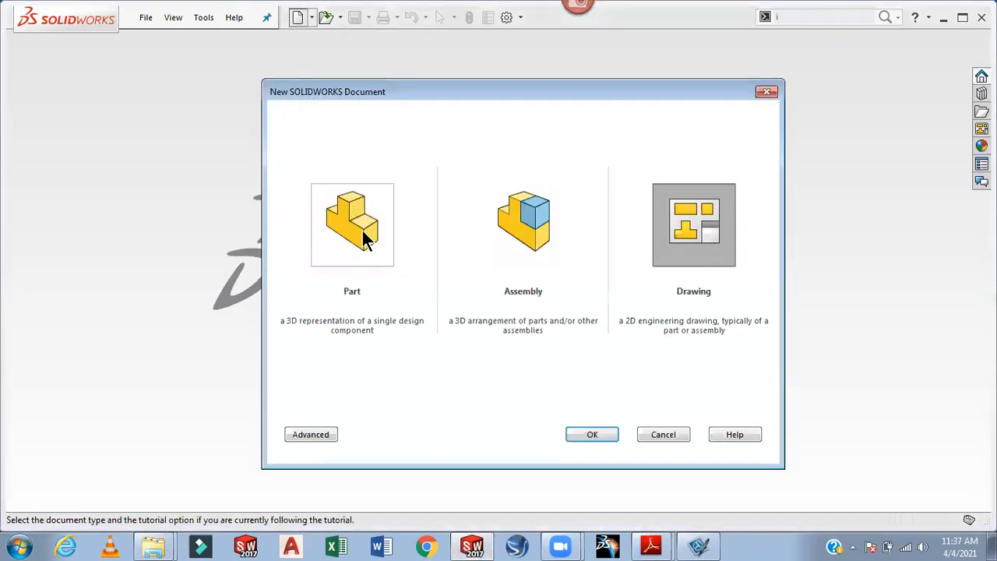
{"action": "left_click", "coordinate": [362, 237]}
{"action": "left_click", "coordinate": [580, 434]}
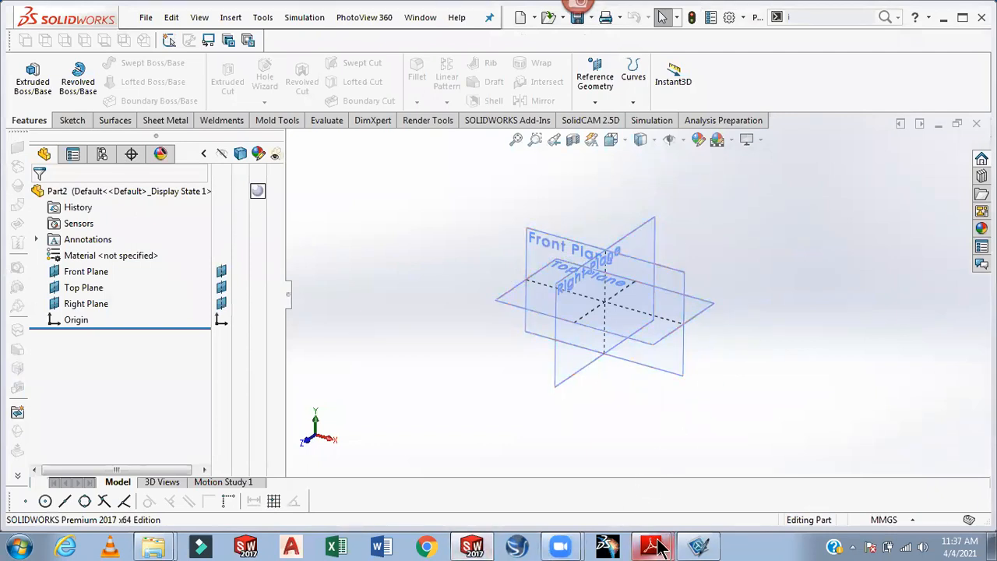
Close Exercise 1.pdf and switch to the Exercise 2.pdf drawing in Adobe Reader to read its dimensions
{"action": "mouse_move", "coordinate": [651, 546]}
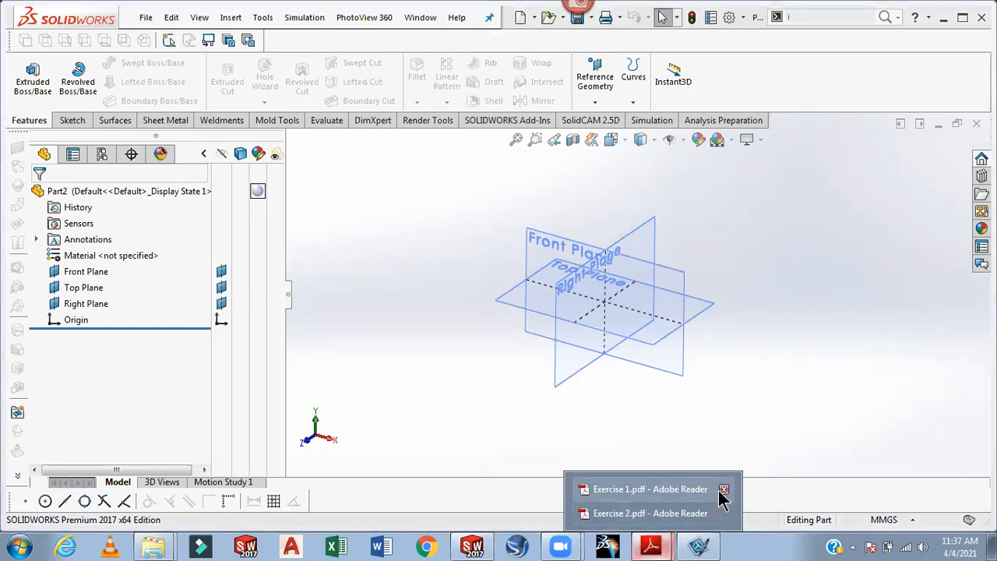
{"action": "left_click", "coordinate": [723, 489]}
{"action": "left_click", "coordinate": [669, 515]}
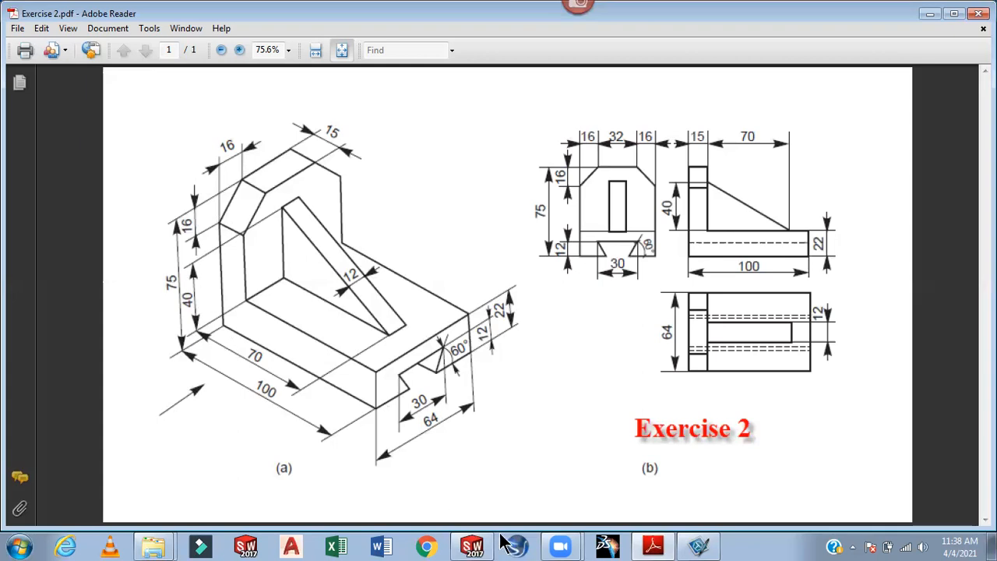
Switch back to SOLIDWORKS and orient the view normal to the Front Plane for sketching
{"action": "left_click", "coordinate": [470, 544]}
{"action": "left_click", "coordinate": [532, 238]}
{"action": "left_click", "coordinate": [663, 191]}
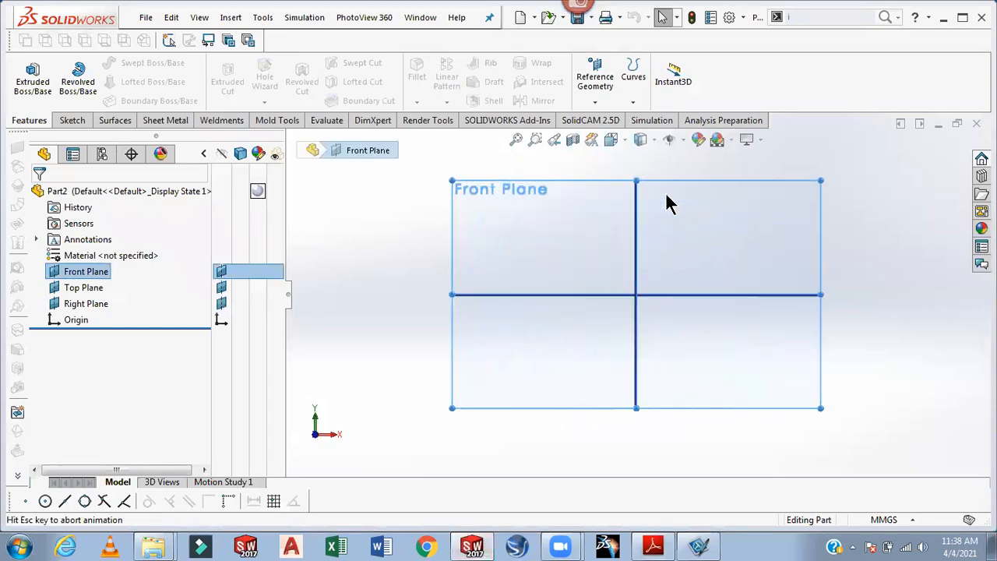
{"action": "left_click", "coordinate": [72, 123]}
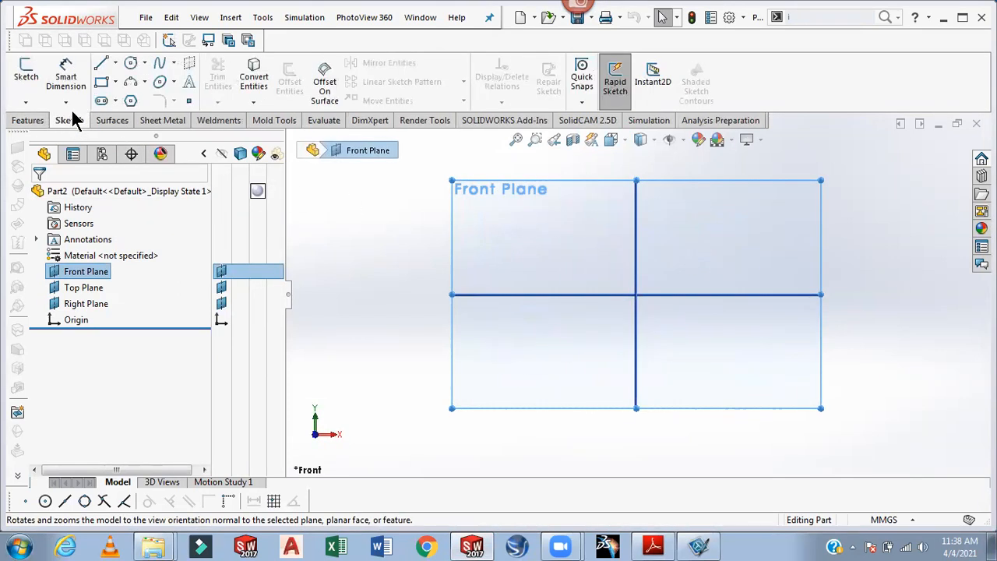
Sketch a closed L-shaped profile from the origin on the Front Plane, about 101 mm long and 75 mm tall, upright about 16 mm wide
{"action": "left_click", "coordinate": [101, 64]}
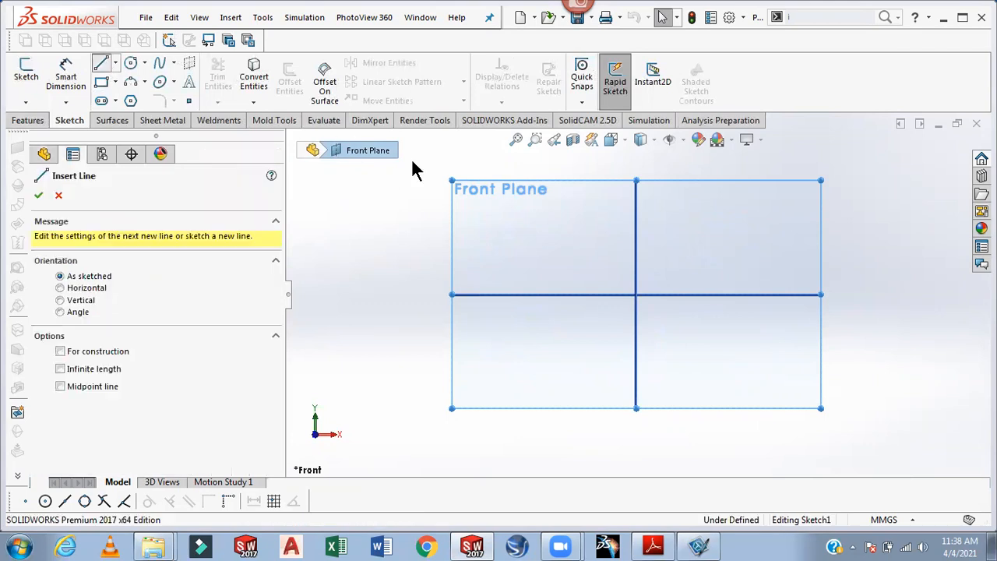
{"action": "left_click", "coordinate": [637, 295]}
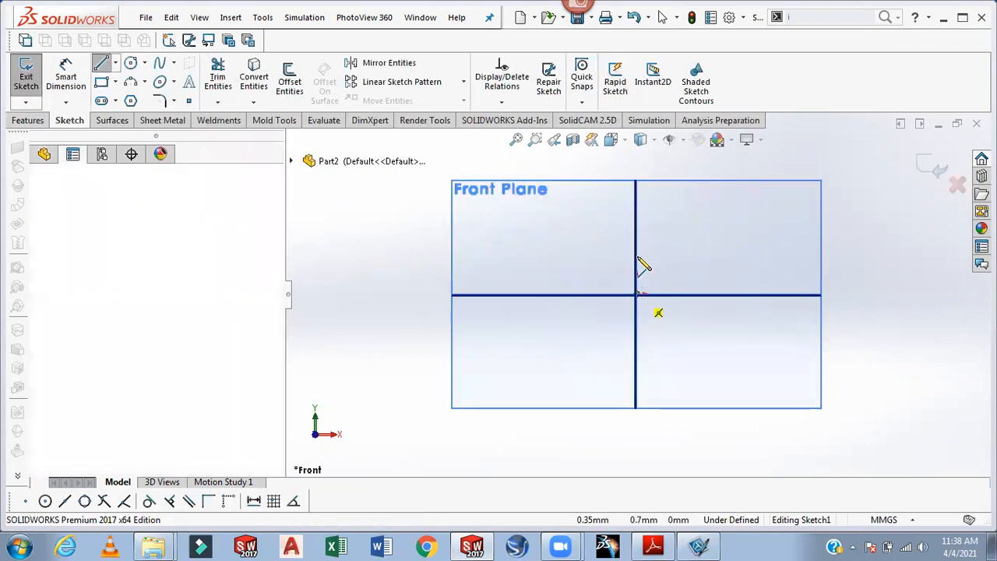
{"action": "scroll", "coordinate": [634, 276], "scroll_direction": "up", "scroll_amount": 3}
{"action": "scroll", "coordinate": [663, 223], "scroll_direction": "down", "scroll_amount": 3}
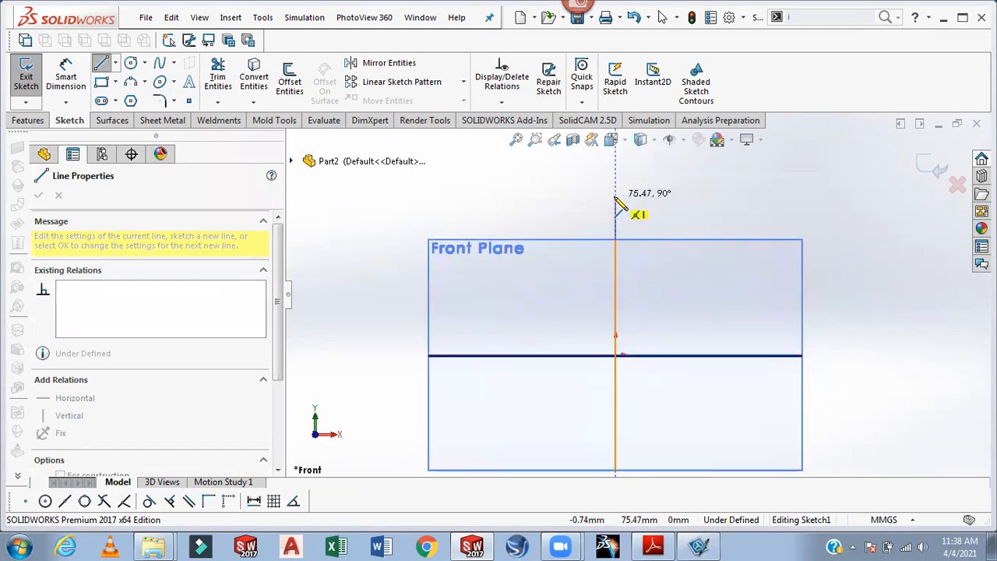
{"action": "left_click", "coordinate": [615, 197]}
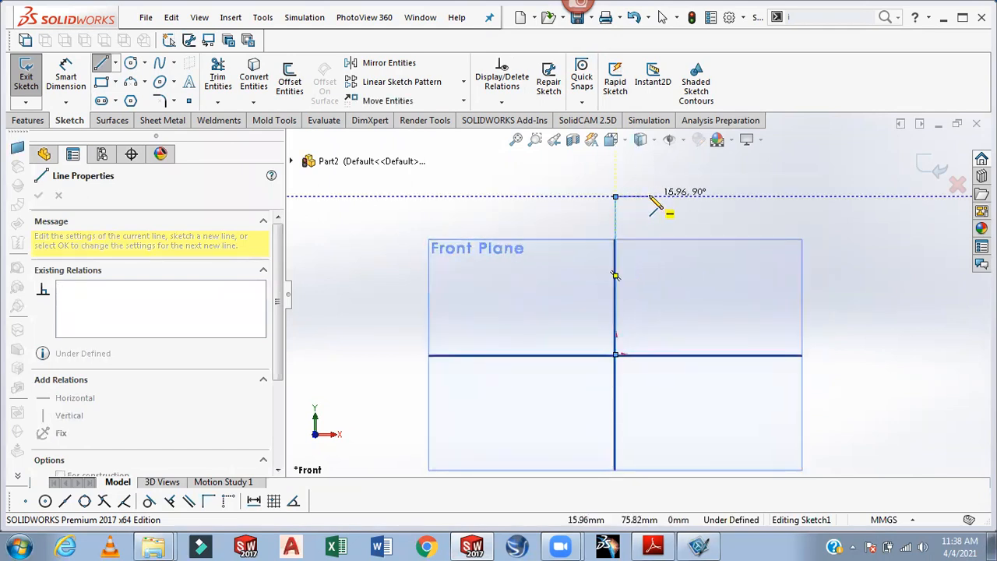
{"action": "left_click", "coordinate": [649, 196]}
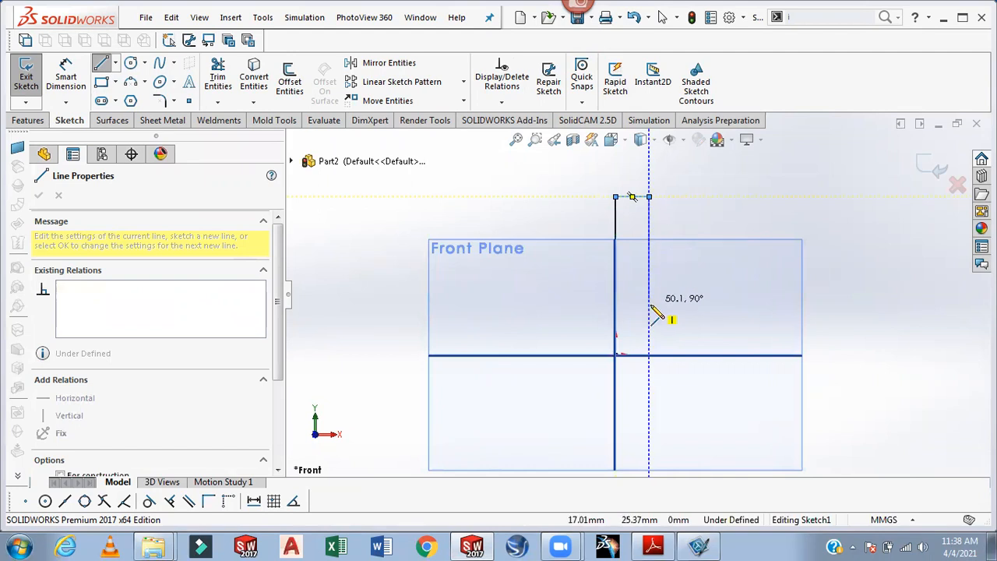
{"action": "left_click", "coordinate": [649, 311]}
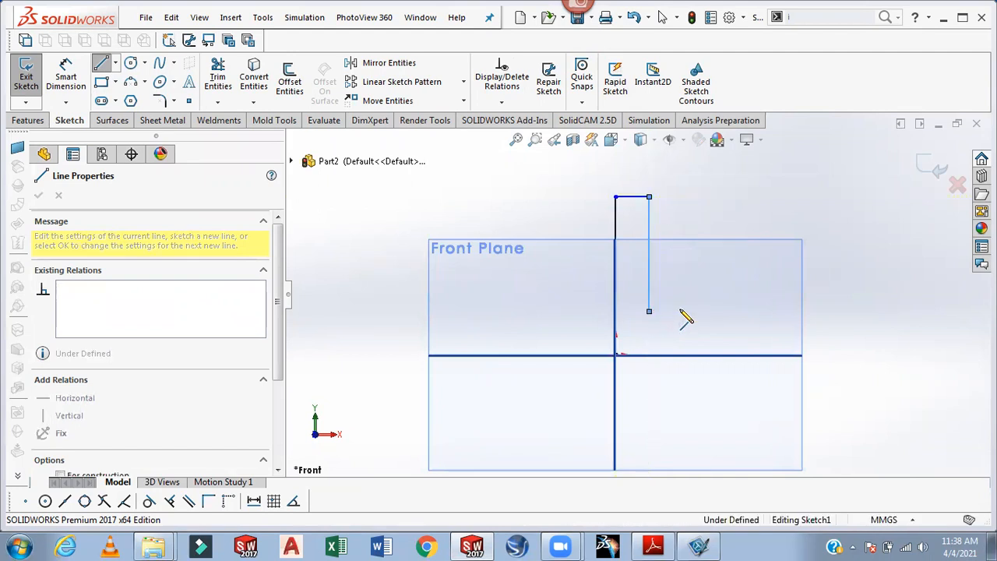
{"action": "left_click", "coordinate": [828, 311]}
{"action": "left_click", "coordinate": [828, 355]}
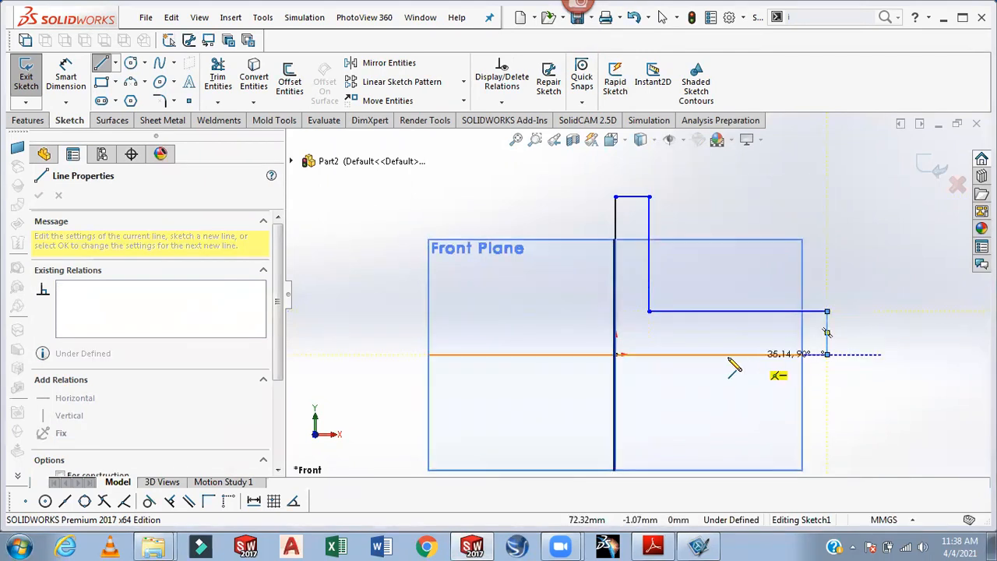
{"action": "left_click", "coordinate": [615, 354]}
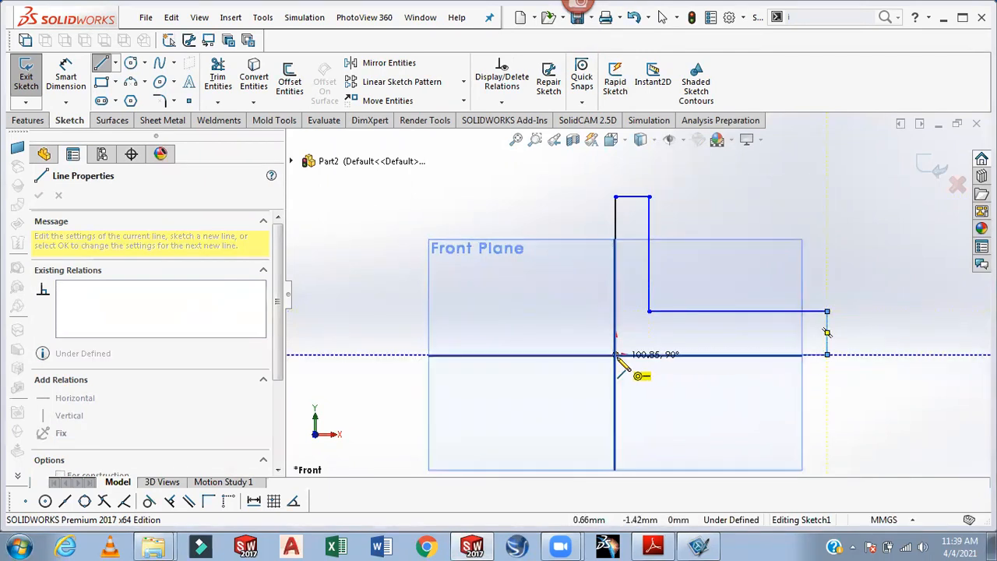
Dimension the L-profile's bottom edge to 100 mm and its outer vertical edge to 75 mm
{"action": "left_click", "coordinate": [70, 81]}
{"action": "left_click", "coordinate": [760, 356]}
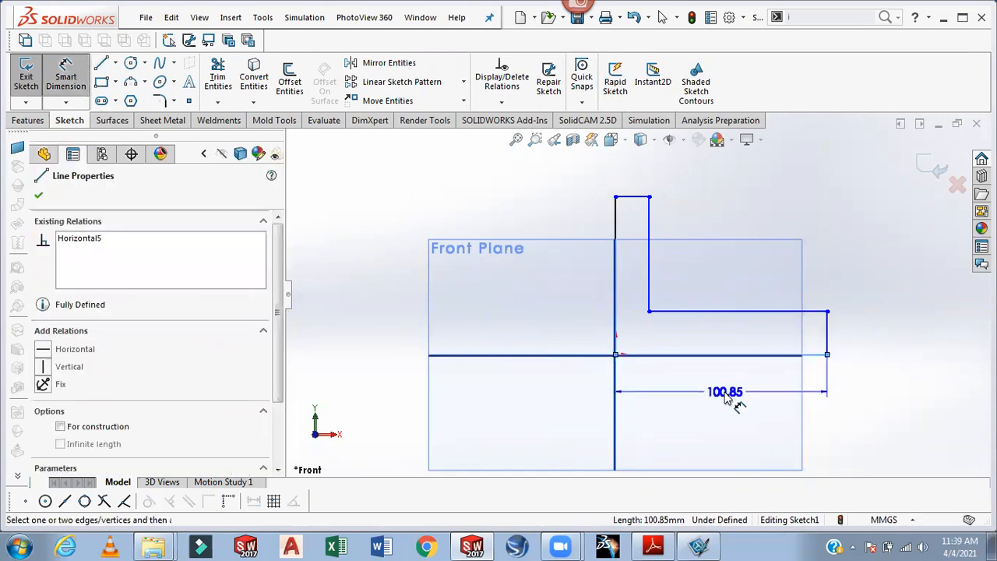
{"action": "left_click", "coordinate": [726, 397]}
{"action": "type", "text": "100"}
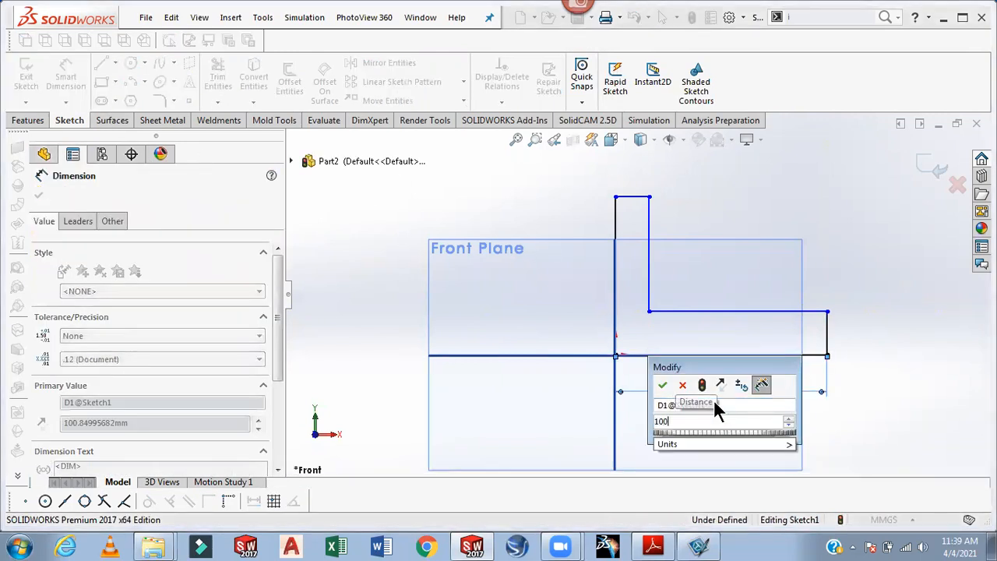
{"action": "key", "text": "Return"}
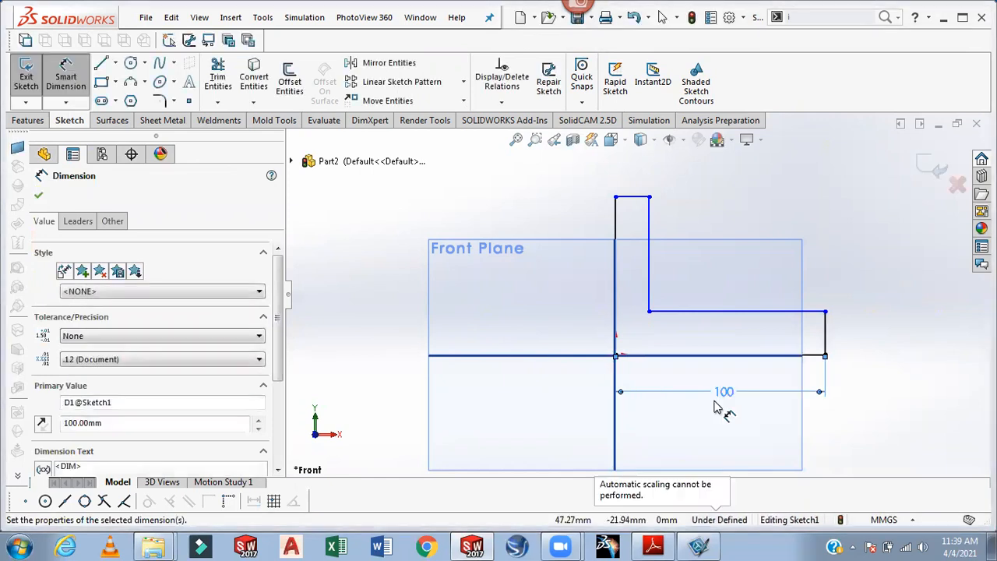
{"action": "left_click", "coordinate": [620, 311]}
{"action": "left_click", "coordinate": [566, 302]}
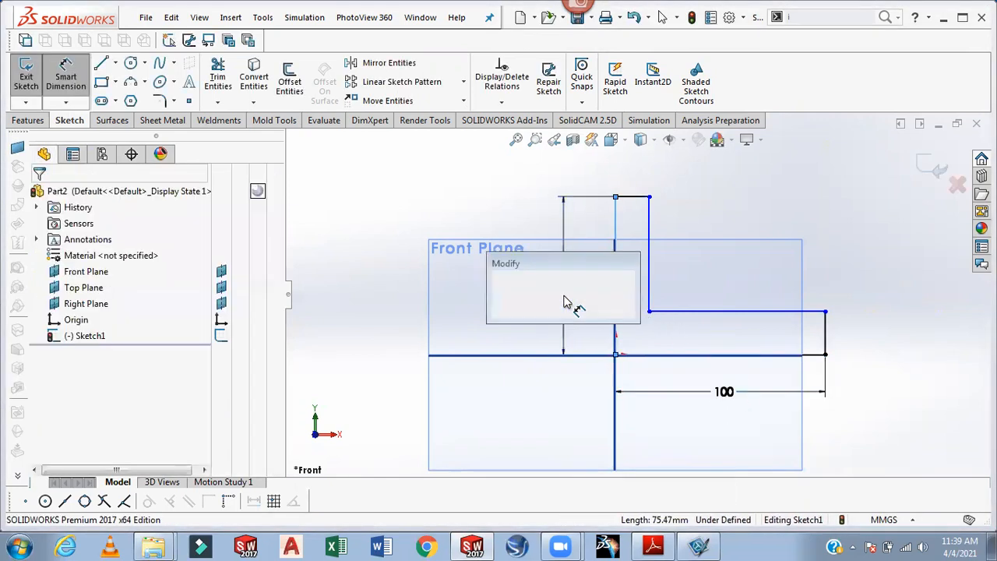
{"action": "type", "text": "75"}
{"action": "key", "text": "Return"}
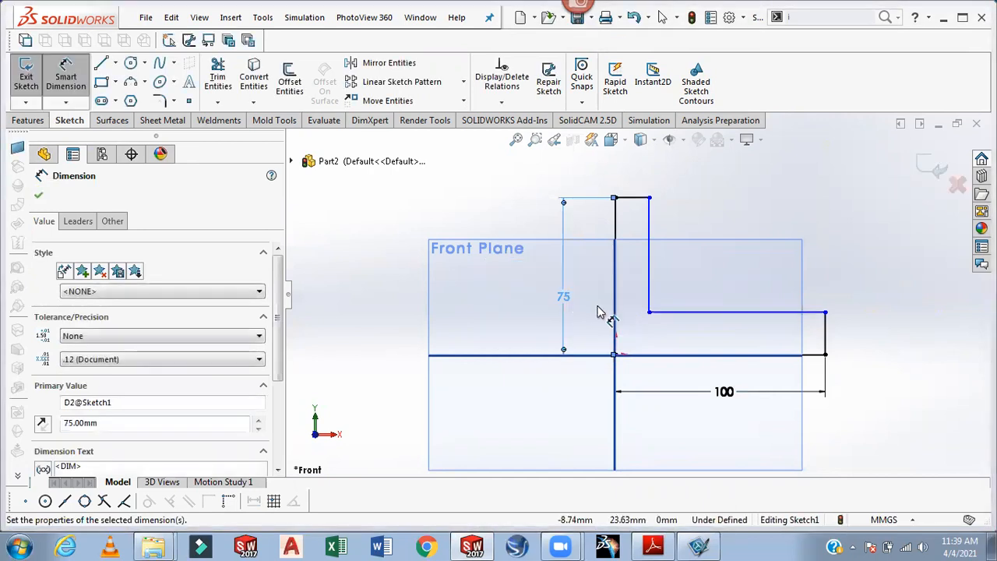
Dimension the base's end height to 22 mm and the upright's top width to 15 mm, and finish the sketch
{"action": "left_click", "coordinate": [825, 342]}
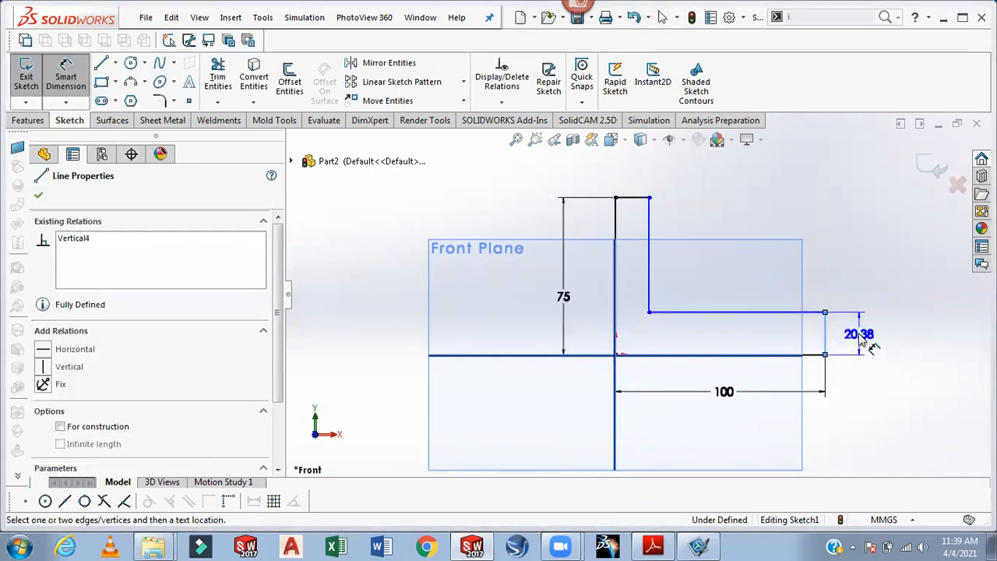
{"action": "left_click", "coordinate": [861, 338]}
{"action": "type", "text": "22"}
{"action": "key", "text": "Return"}
{"action": "left_click", "coordinate": [632, 198]}
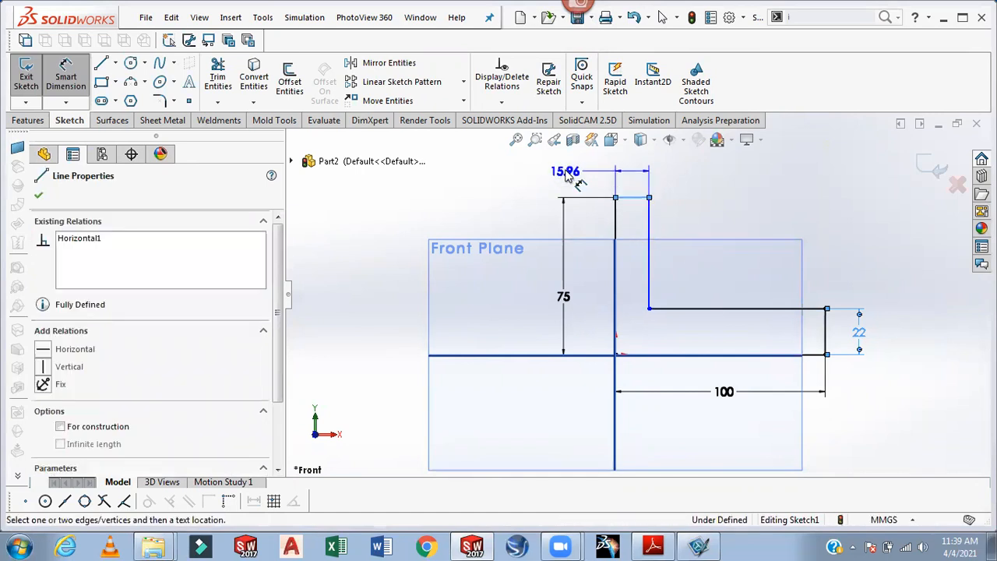
{"action": "left_click", "coordinate": [575, 178]}
{"action": "type", "text": "15"}
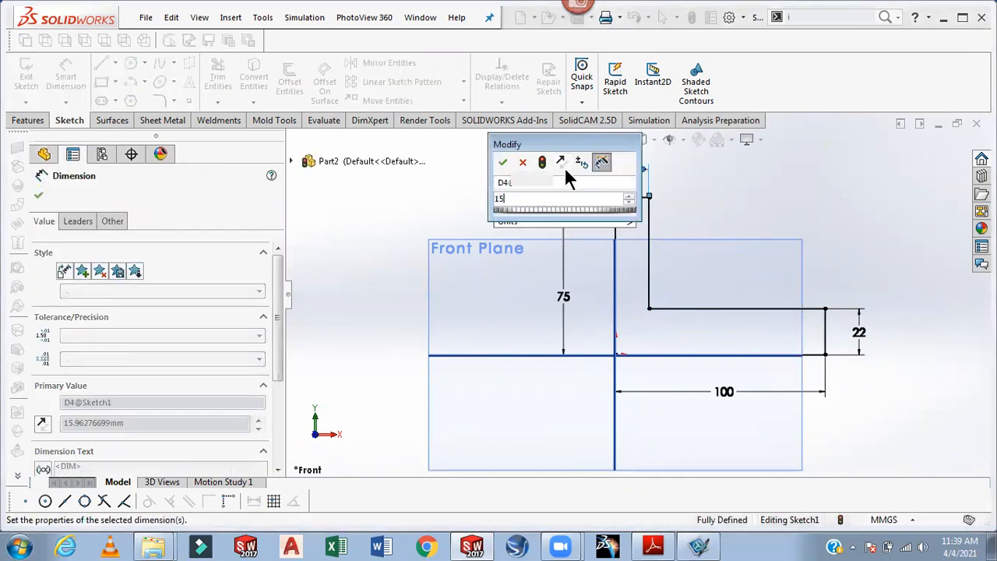
{"action": "key", "text": "Return"}
{"action": "left_click", "coordinate": [927, 166]}
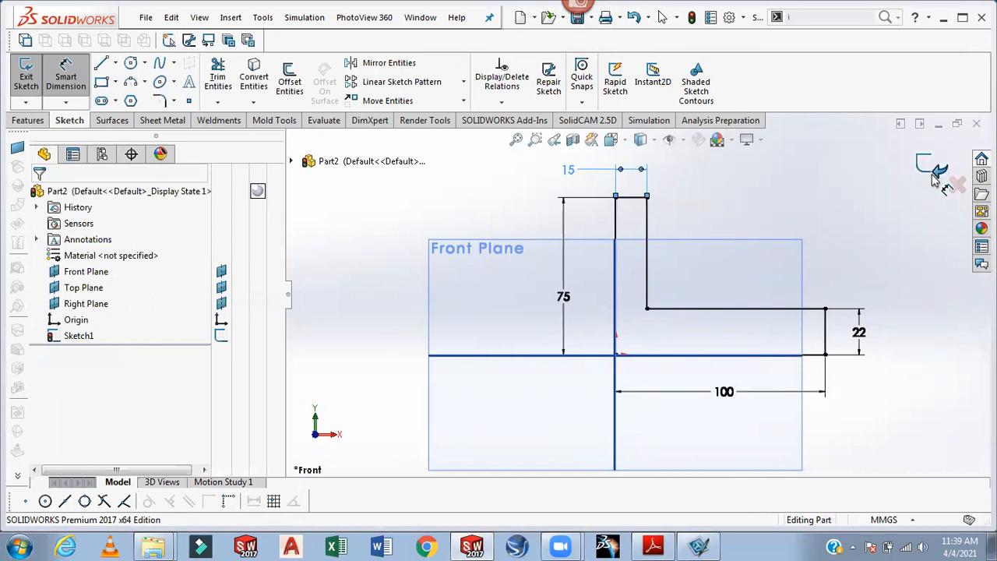
Extrude the L-shaped profile 64 mm with the Mid Plane end condition, checking the width in the Exercise 2 drawing
{"action": "left_click", "coordinate": [24, 120]}
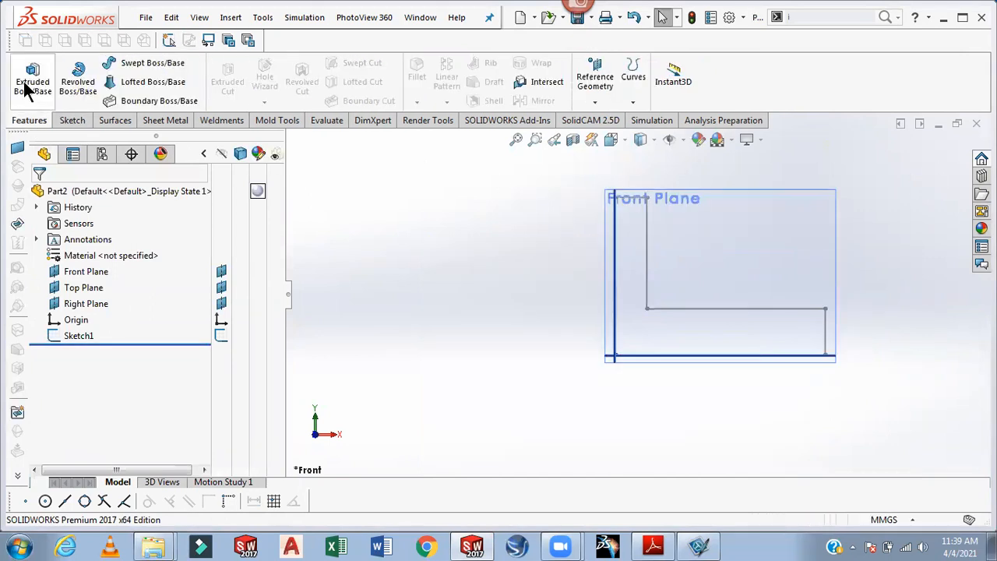
{"action": "left_click", "coordinate": [28, 85]}
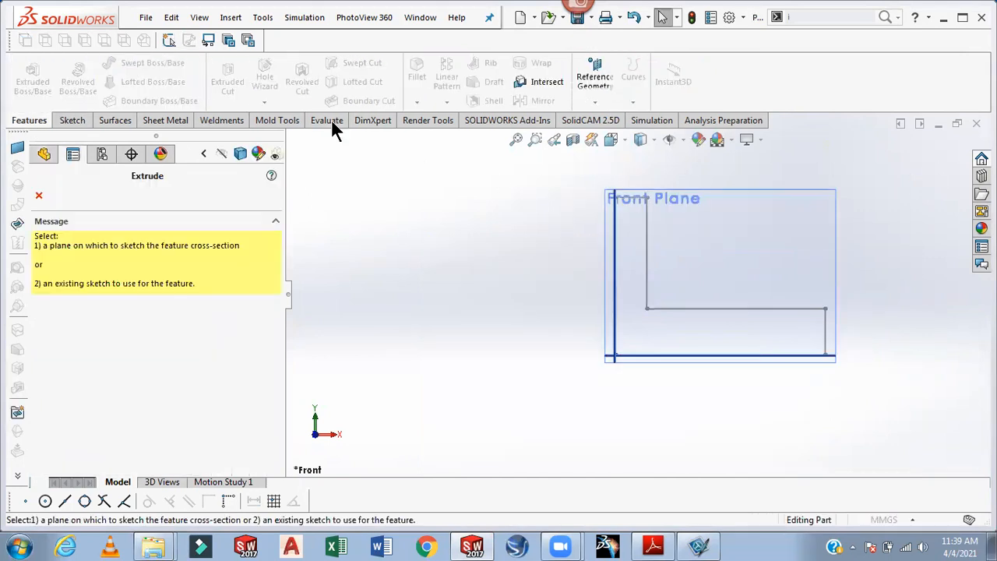
{"action": "left_click", "coordinate": [647, 257]}
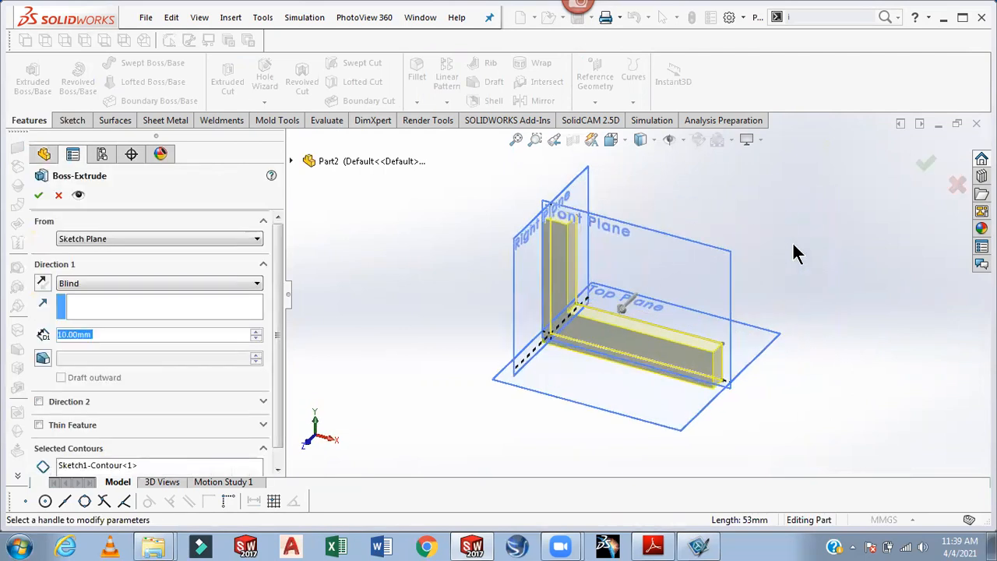
{"action": "left_click", "coordinate": [653, 545]}
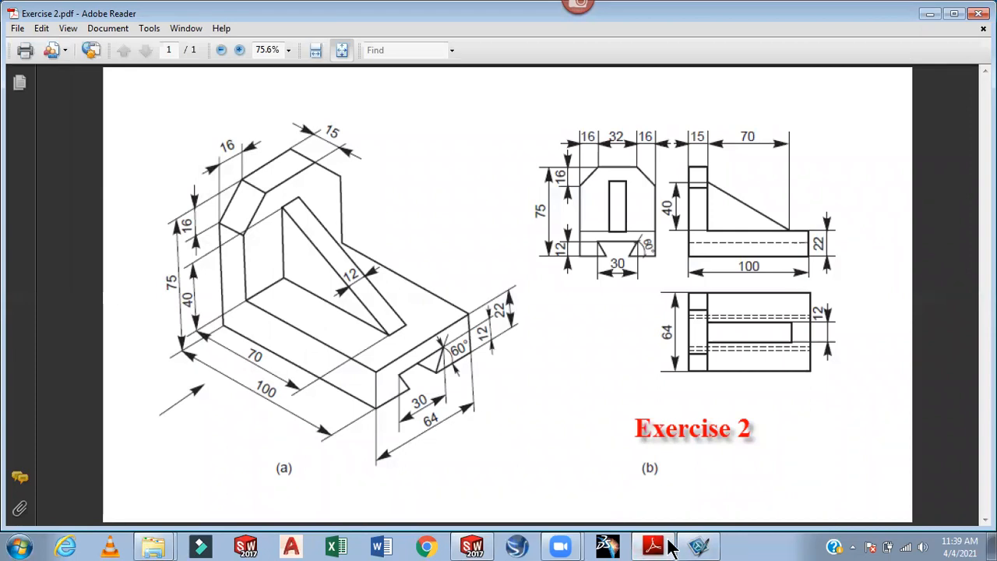
{"action": "left_click", "coordinate": [472, 545]}
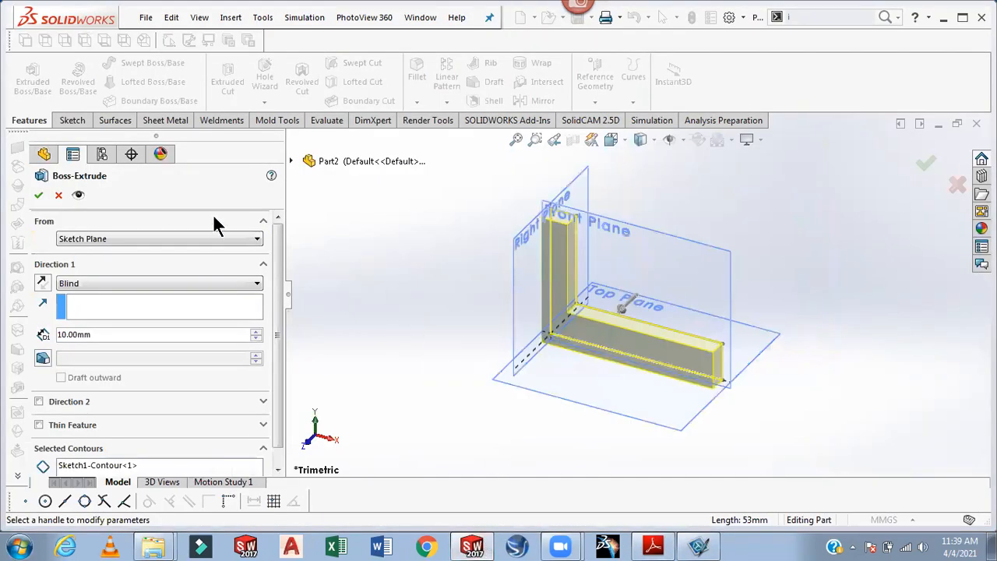
{"action": "left_click_drag", "start_coordinate": [98, 334], "coordinate": [21, 334]}
{"action": "type", "text": "64"}
{"action": "key", "text": "Return"}
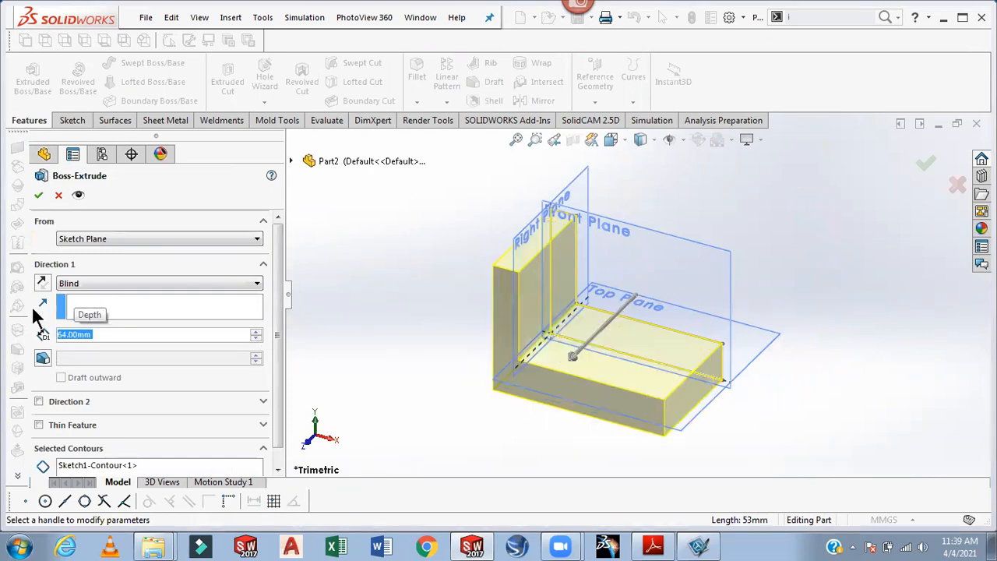
{"action": "left_click", "coordinate": [125, 284]}
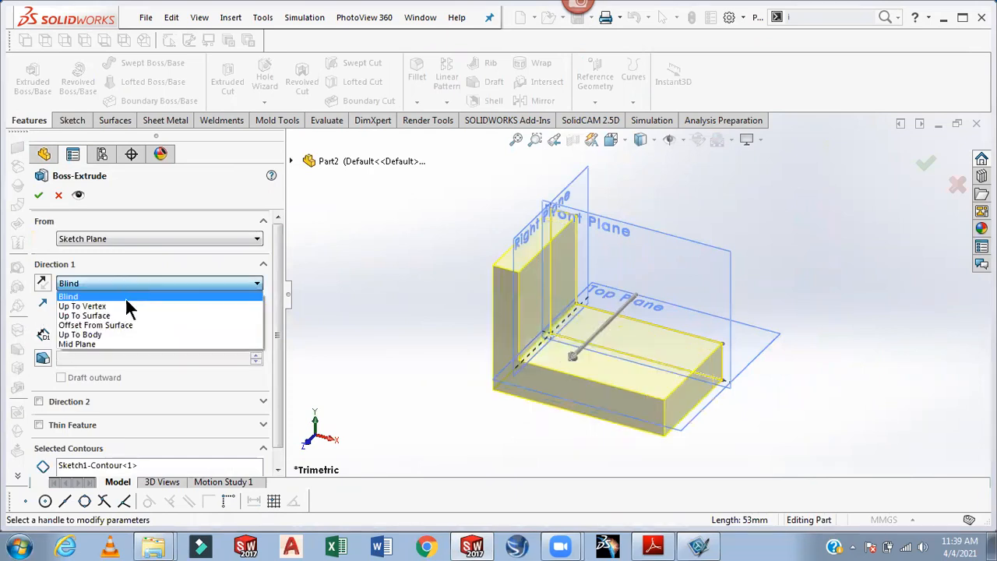
{"action": "left_click", "coordinate": [108, 344]}
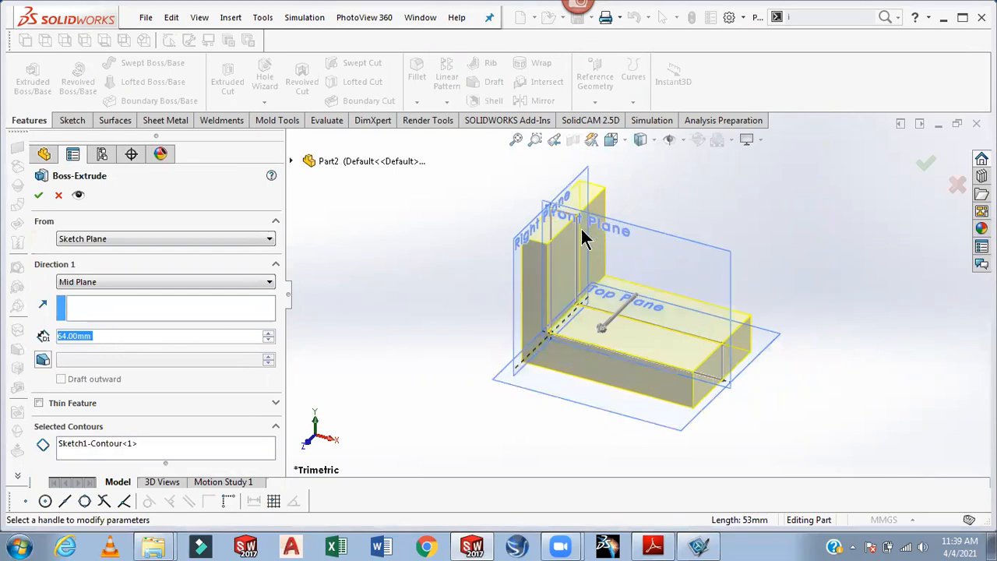
{"action": "left_click", "coordinate": [33, 194]}
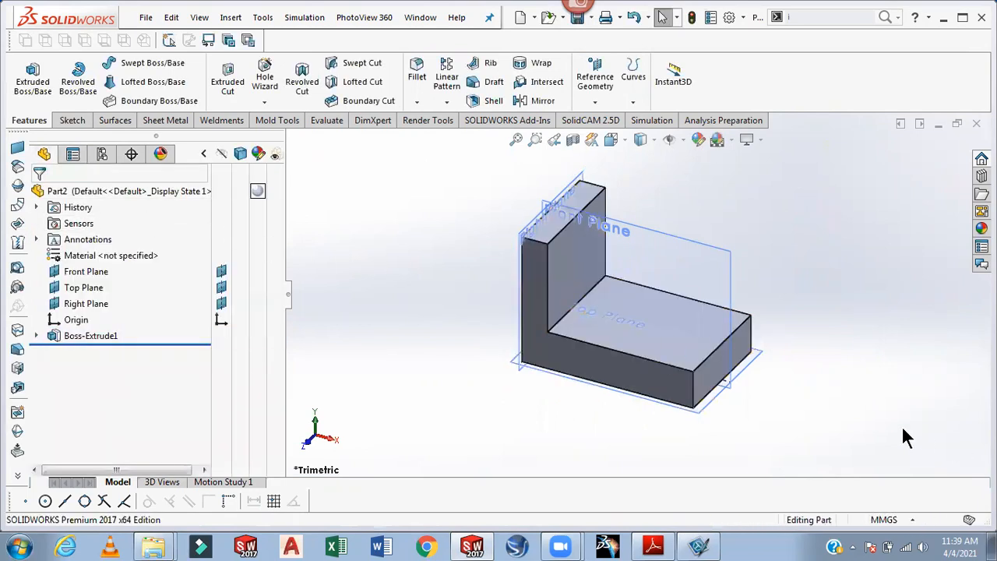
Sketch a horizontal line about 32 mm long across the base's end face, after checking the dovetail groove in the Exercise 2 drawing
{"action": "scroll", "coordinate": [906, 434], "scroll_direction": "down", "scroll_amount": 2}
{"action": "left_click", "coordinate": [695, 326]}
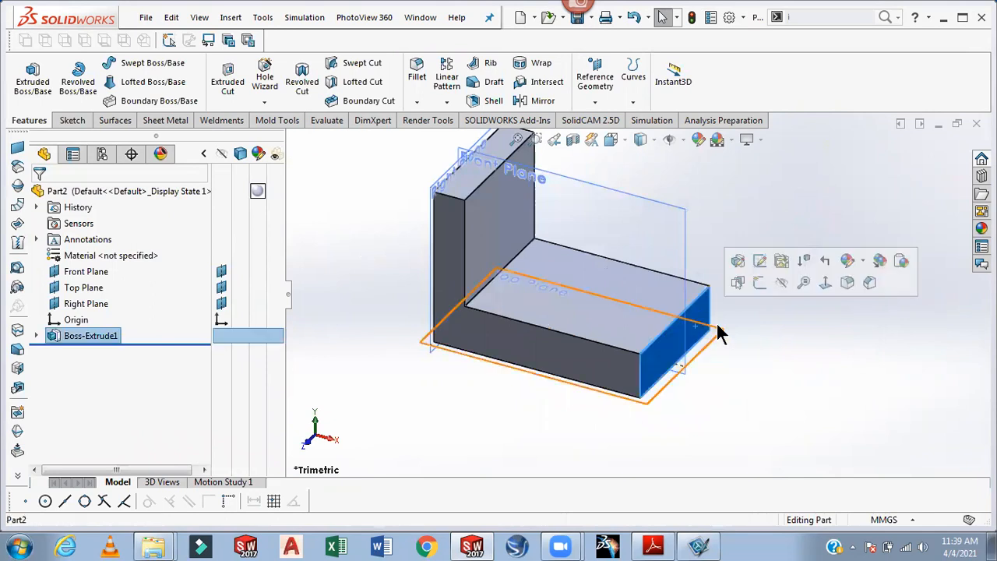
{"action": "left_click", "coordinate": [824, 290]}
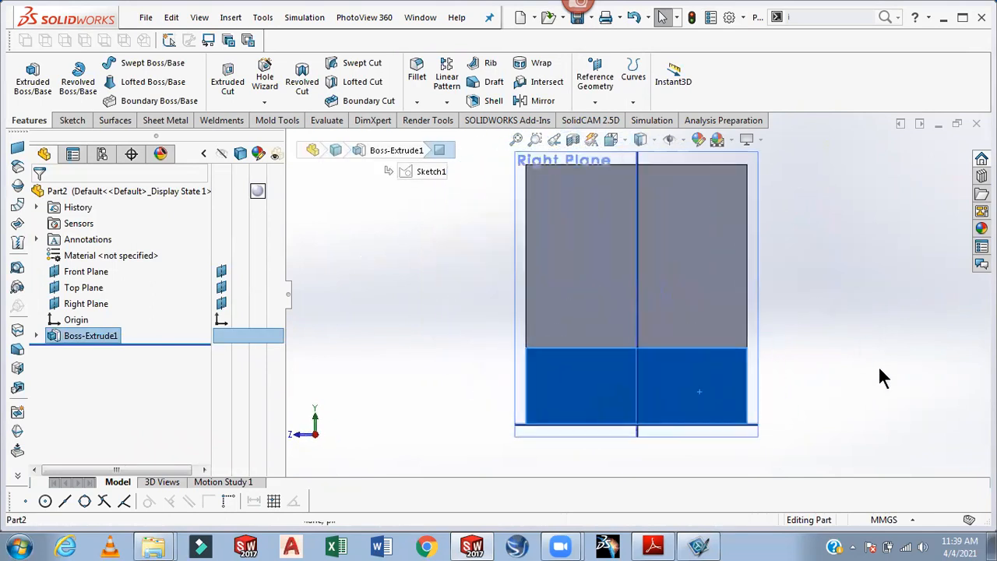
{"action": "left_click", "coordinate": [653, 547]}
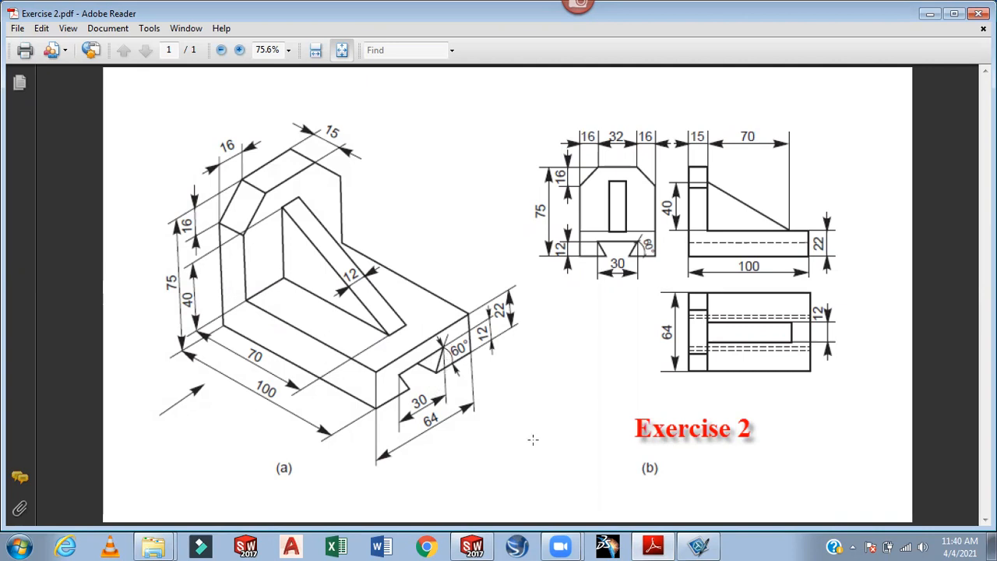
{"action": "left_click", "coordinate": [663, 547]}
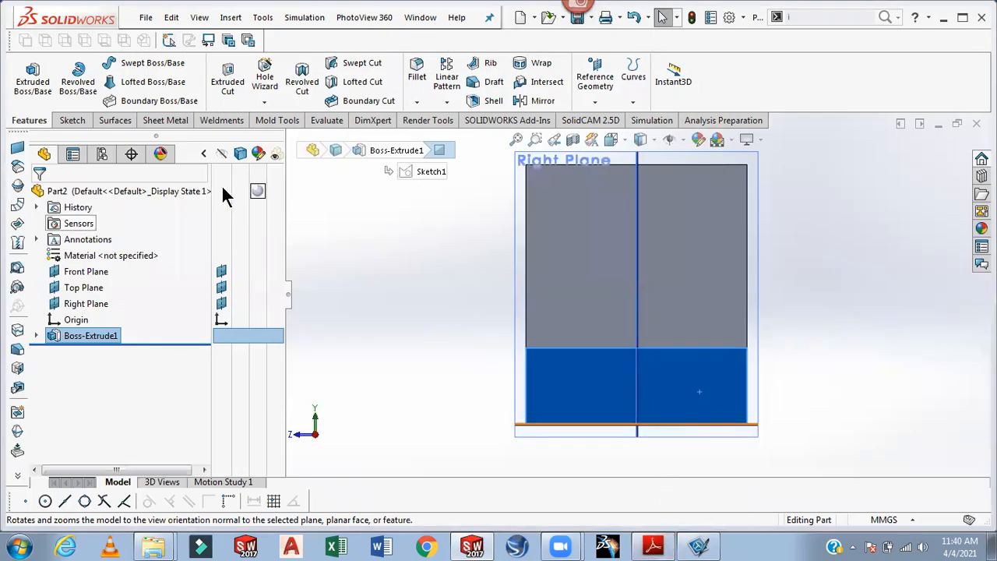
{"action": "left_click", "coordinate": [78, 121]}
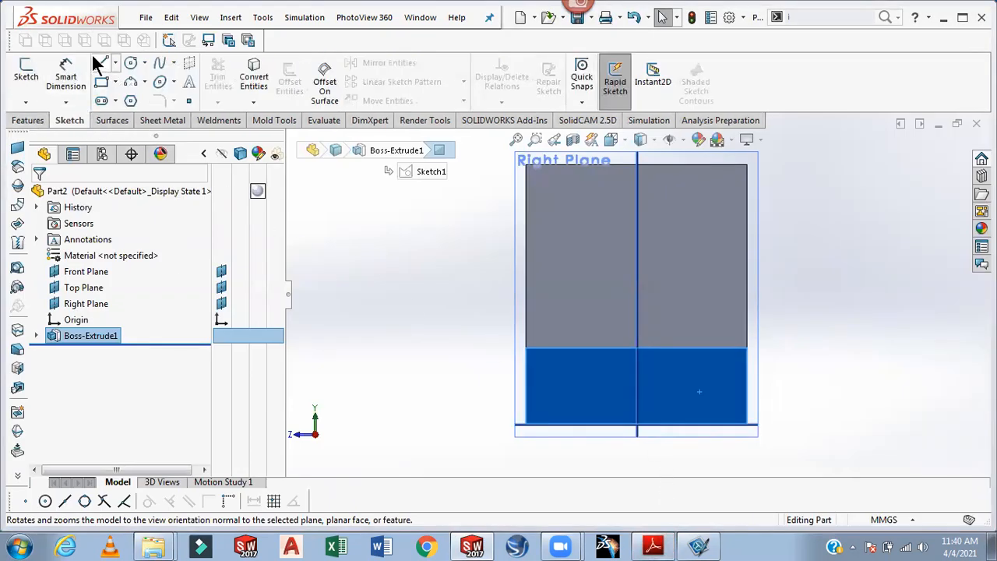
{"action": "left_click", "coordinate": [100, 63]}
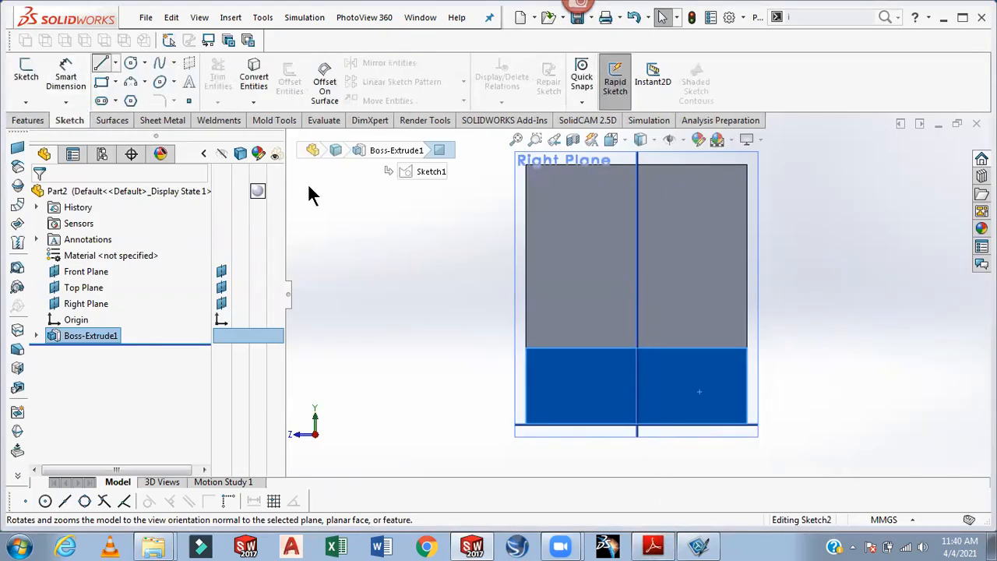
{"action": "left_click", "coordinate": [584, 381]}
{"action": "left_click", "coordinate": [695, 381]}
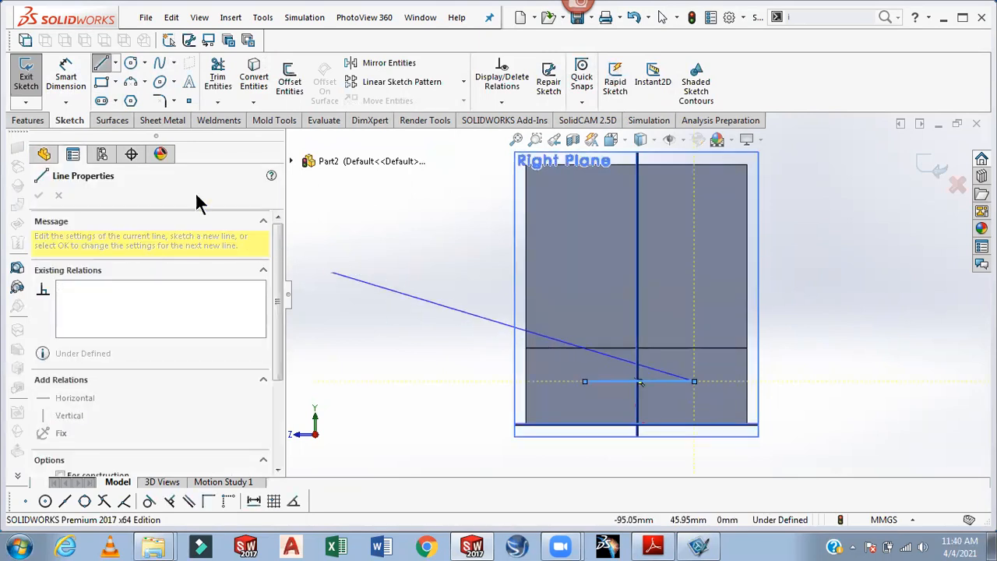
Dimension the horizontal line to 30 mm long and 12 mm above the base's bottom
{"action": "left_click", "coordinate": [72, 81]}
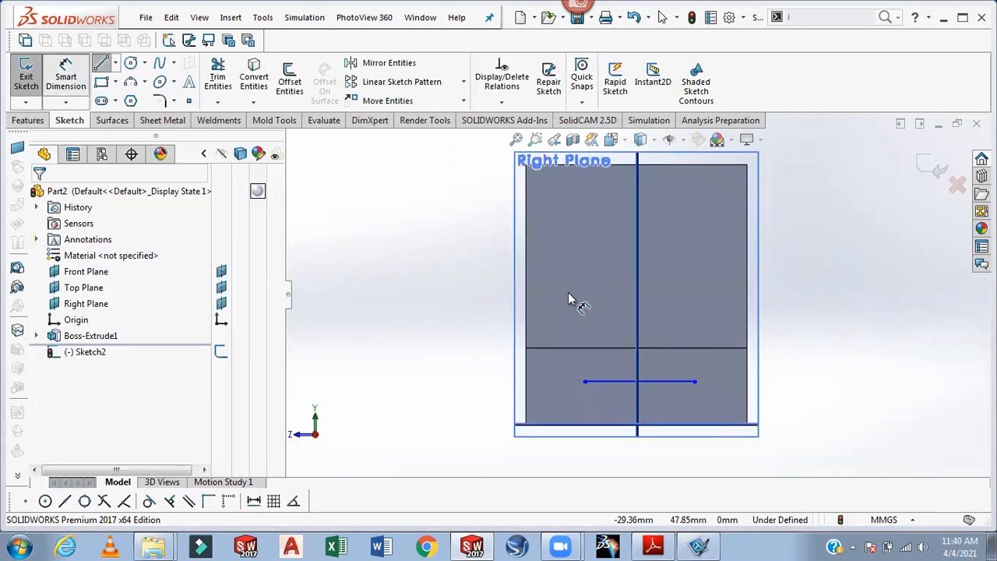
{"action": "left_click", "coordinate": [619, 382]}
{"action": "type", "text": "30"}
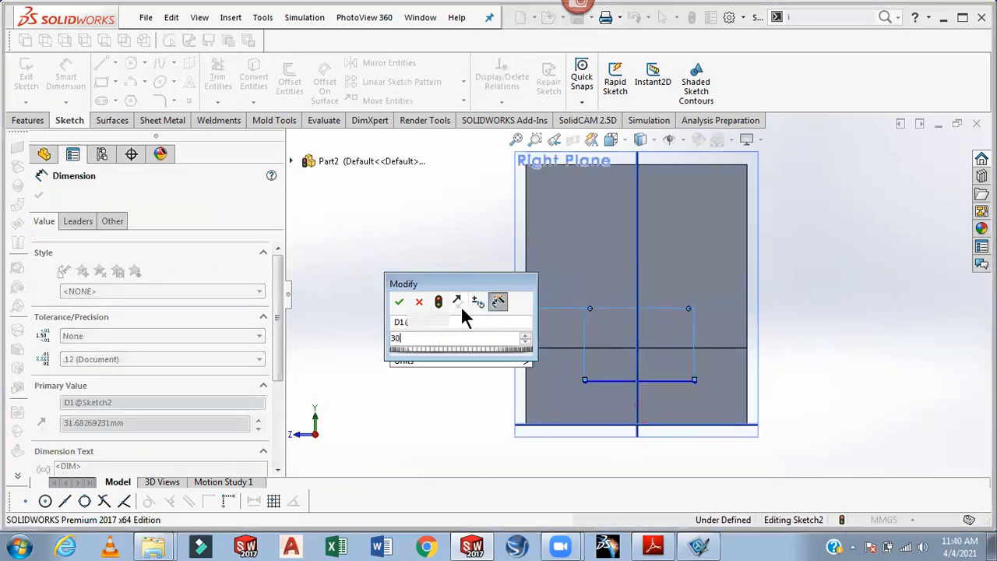
{"action": "key", "text": "Return"}
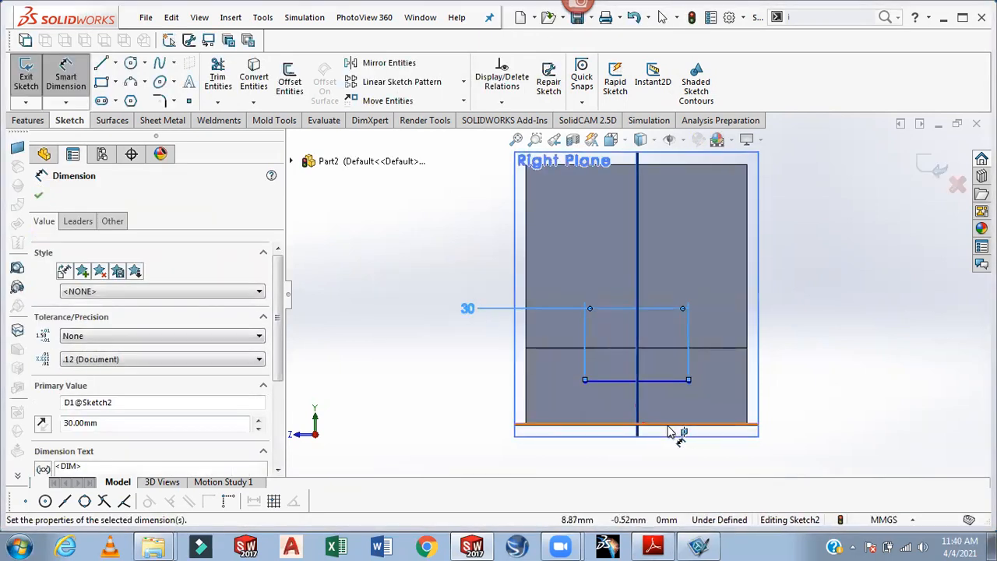
{"action": "left_click", "coordinate": [668, 381]}
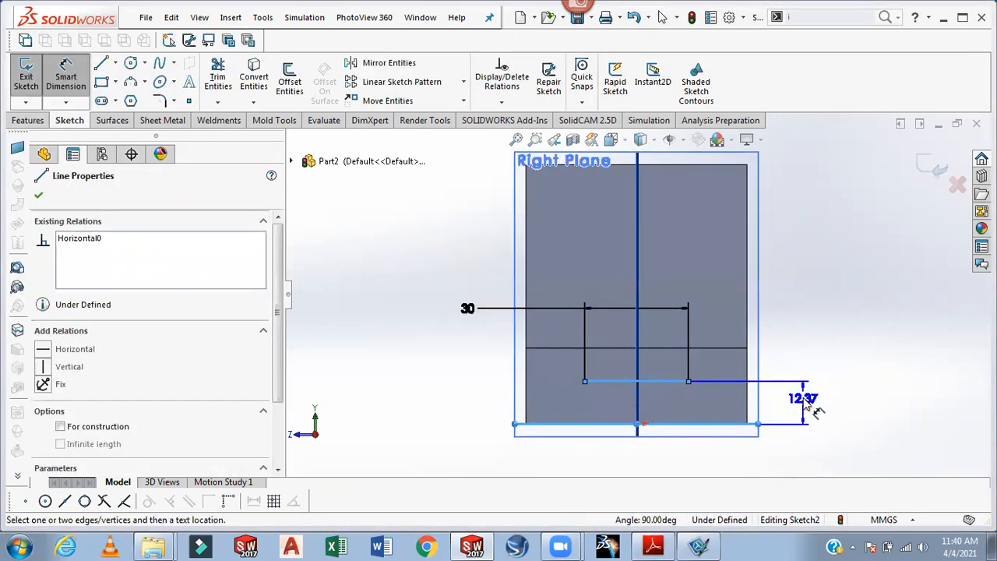
{"action": "left_click", "coordinate": [802, 399]}
{"action": "type", "text": "12"}
{"action": "key", "text": "Return"}
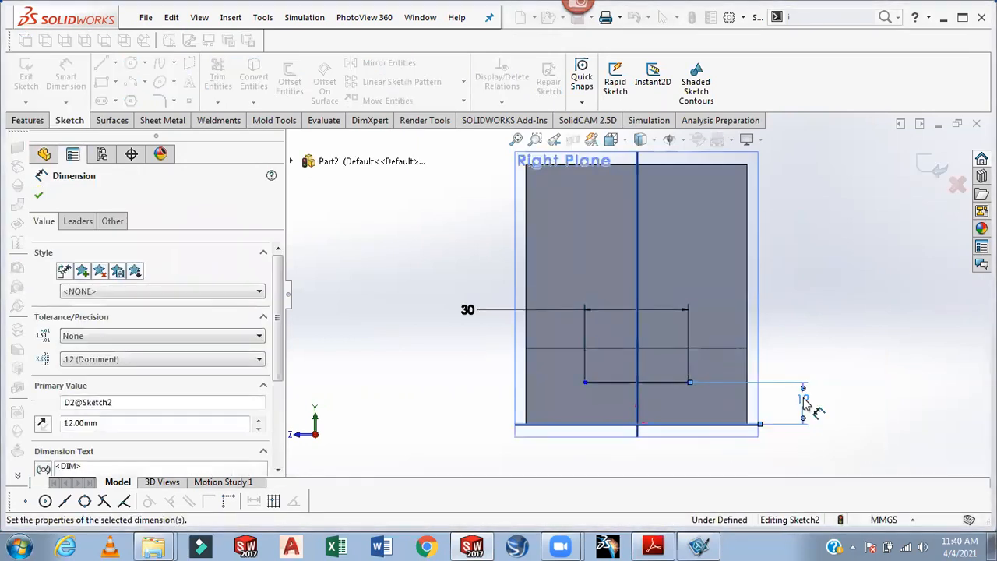
Center the line by dimensioning its endpoint 15 mm from the vertical mid-plane of the part
{"action": "left_click", "coordinate": [689, 382]}
{"action": "left_click", "coordinate": [806, 356]}
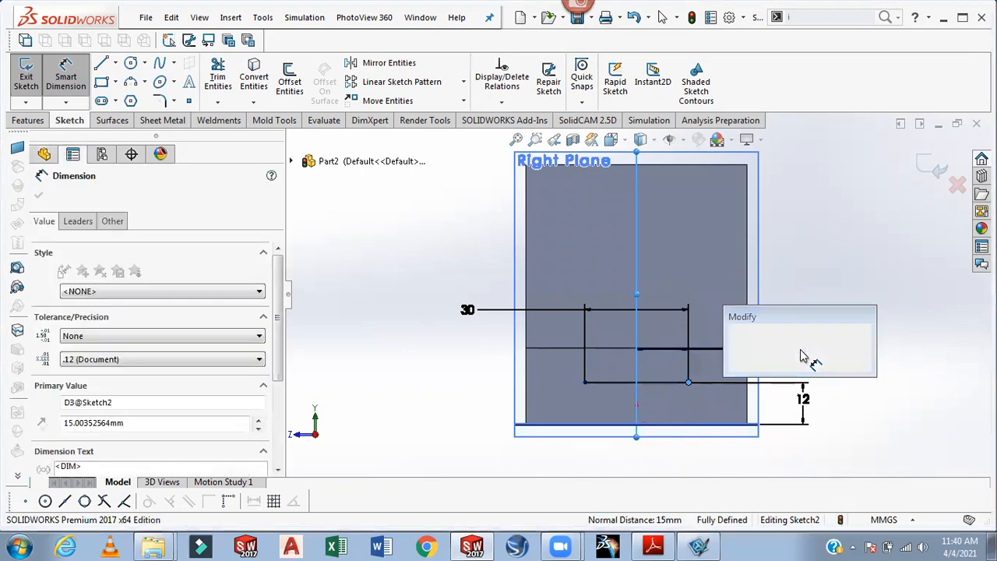
{"action": "type", "text": "15"}
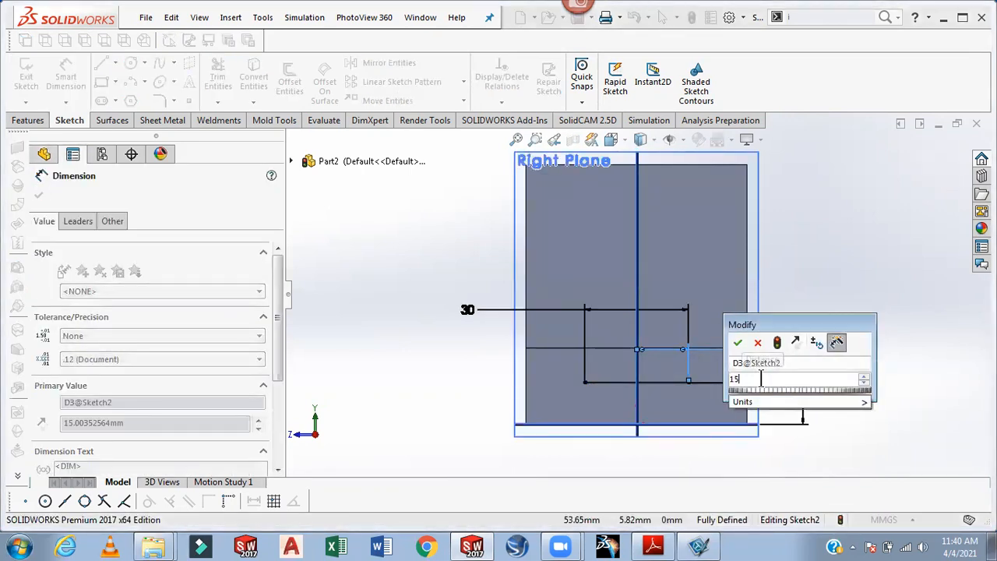
{"action": "key", "text": "Return"}
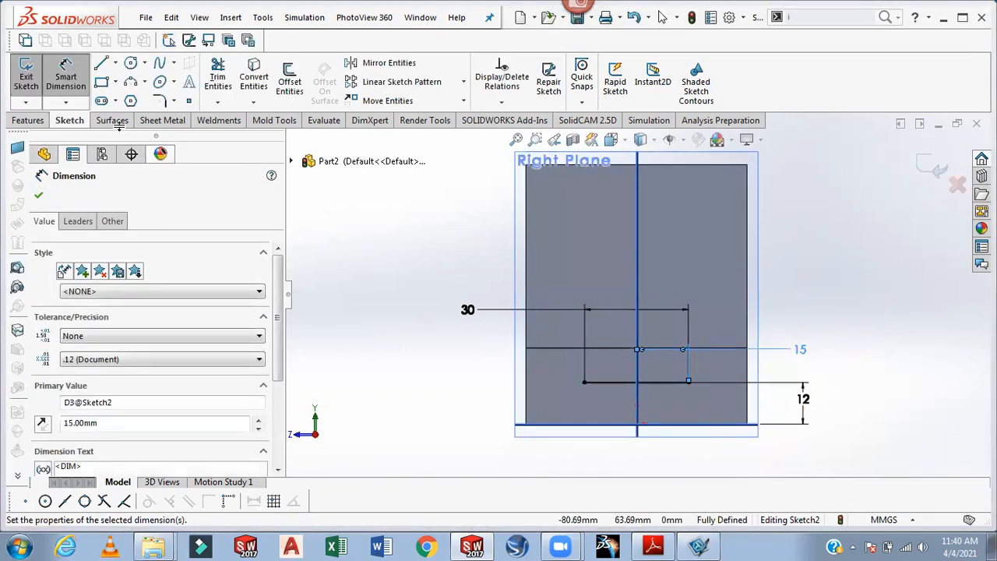
Sketch two inward-sloping lines about 17 mm long from the horizontal line's endpoints down past the base's bottom edge
{"action": "left_click", "coordinate": [102, 63]}
{"action": "scroll", "coordinate": [701, 444], "scroll_direction": "down", "scroll_amount": 3}
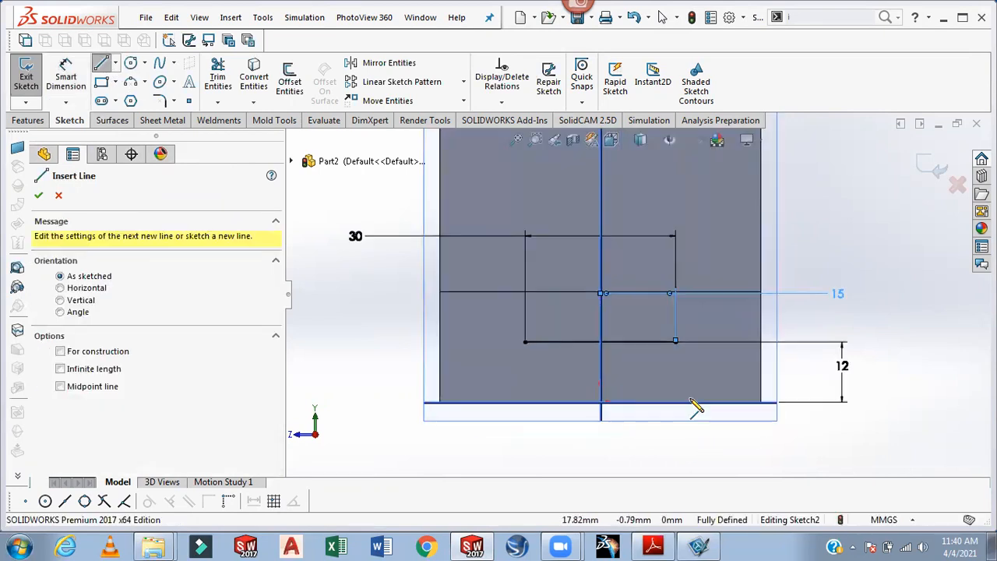
{"action": "left_click", "coordinate": [676, 341]}
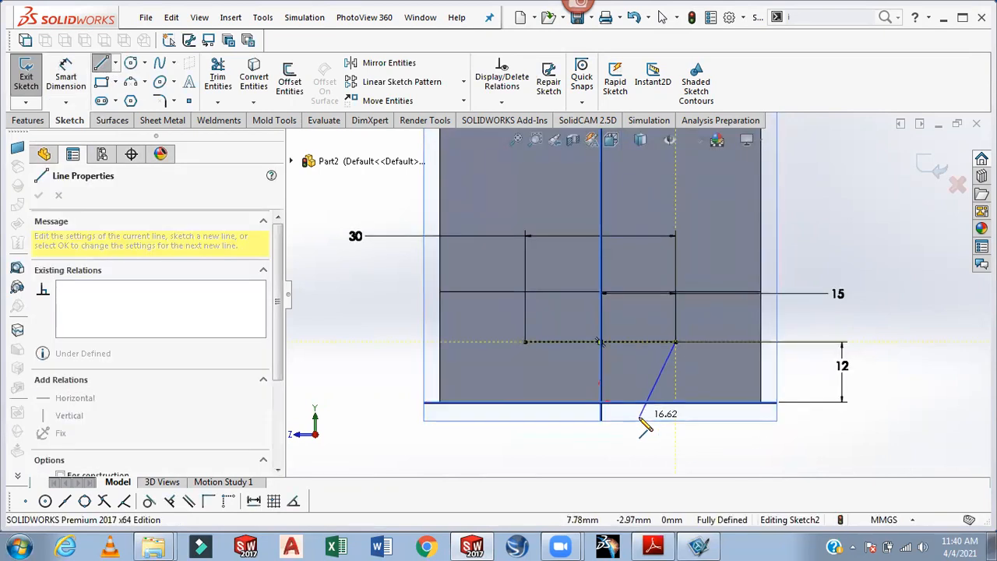
{"action": "left_click", "coordinate": [640, 417]}
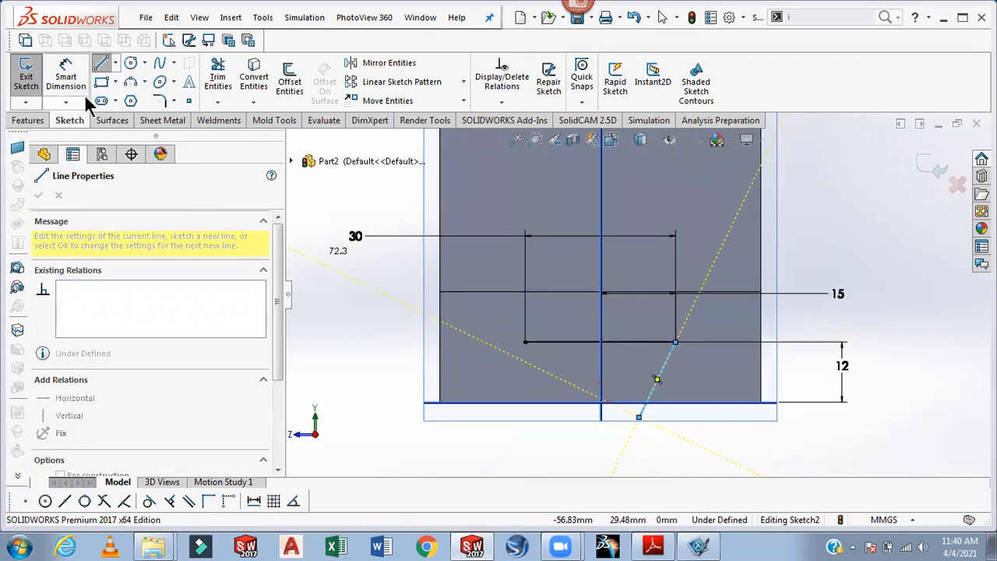
{"action": "left_click", "coordinate": [103, 64]}
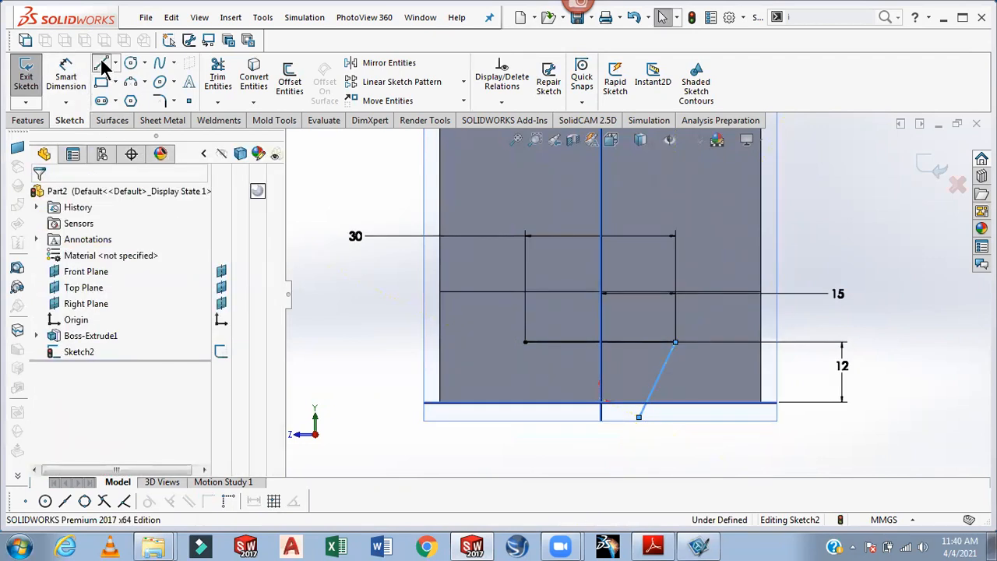
{"action": "left_click", "coordinate": [102, 64]}
{"action": "left_click", "coordinate": [525, 341]}
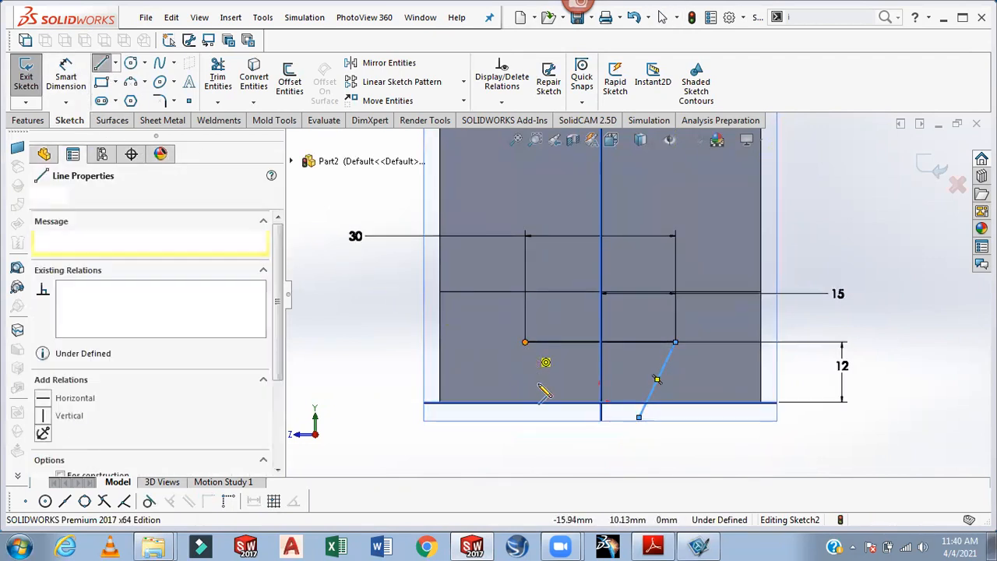
{"action": "left_click", "coordinate": [560, 417]}
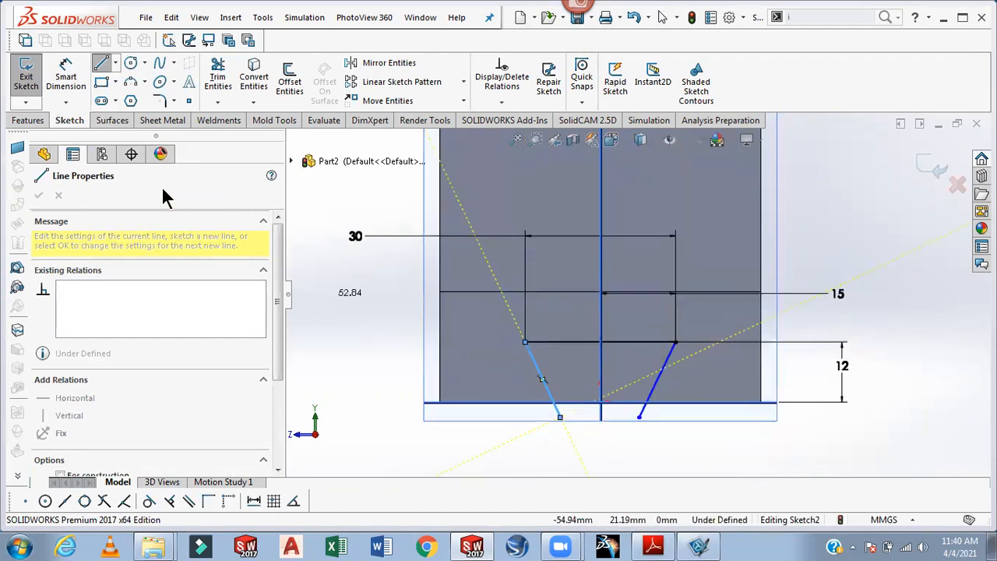
Dimension both sloping lines at 60° to the base's bottom
{"action": "left_click", "coordinate": [101, 64]}
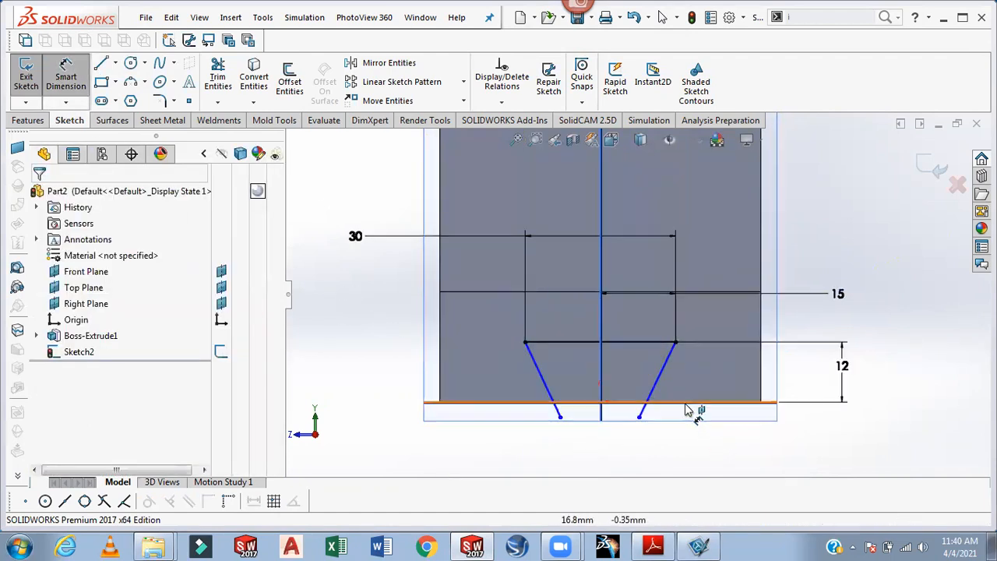
{"action": "left_click", "coordinate": [659, 381]}
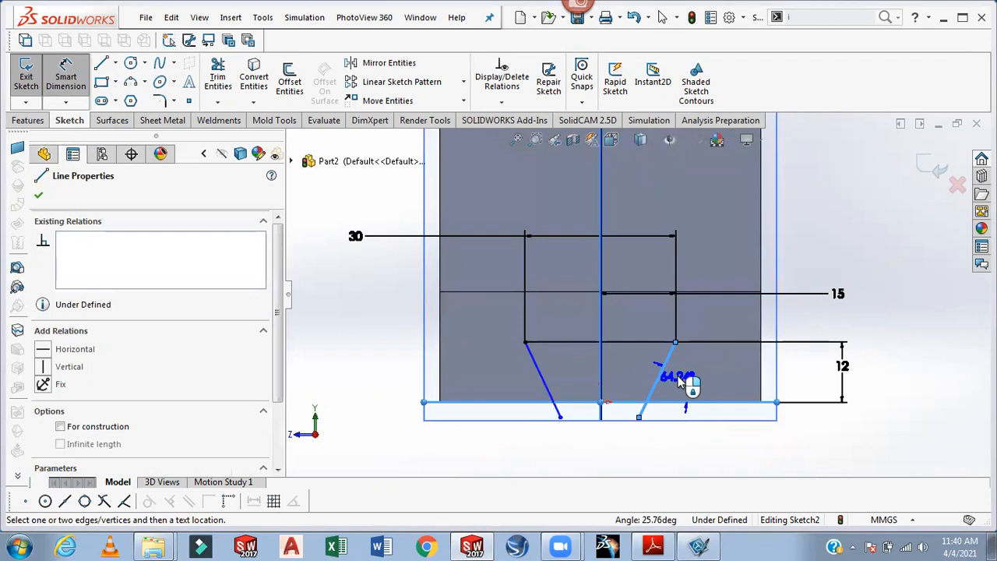
{"action": "left_click", "coordinate": [684, 381]}
{"action": "type", "text": "60"}
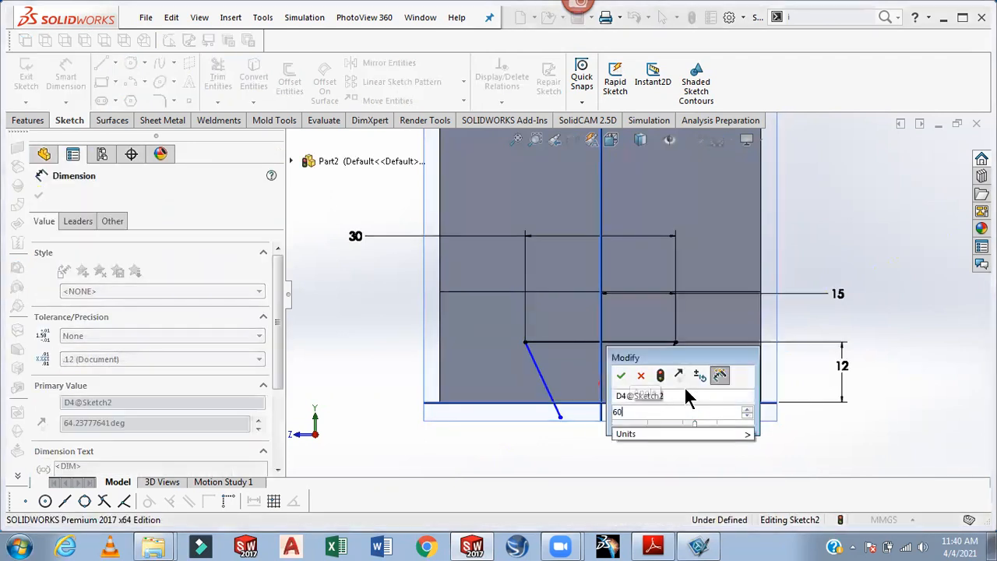
{"action": "key", "text": "Return"}
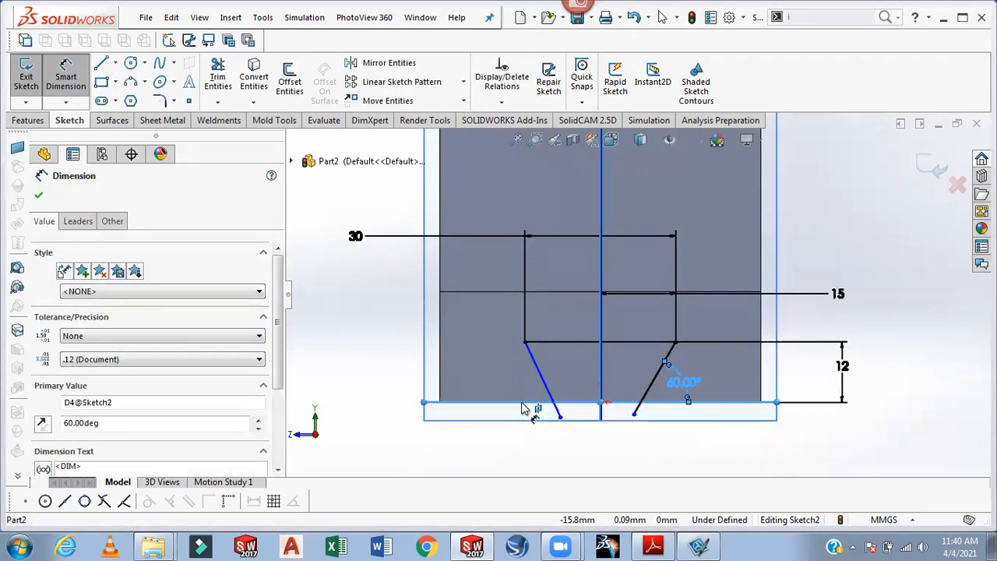
{"action": "left_click", "coordinate": [543, 381]}
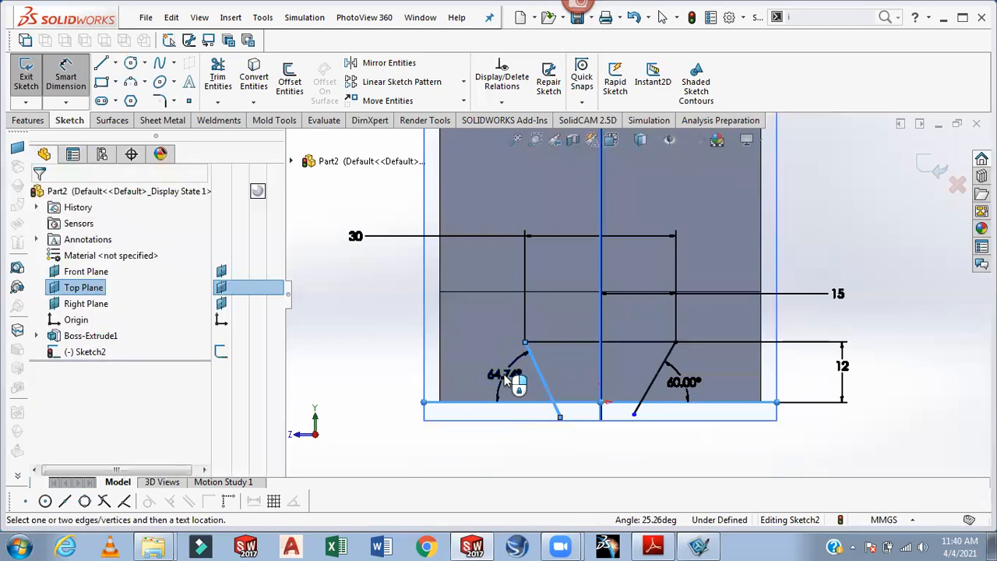
{"action": "left_click", "coordinate": [504, 377]}
{"action": "type", "text": "60"}
{"action": "key", "text": "Return"}
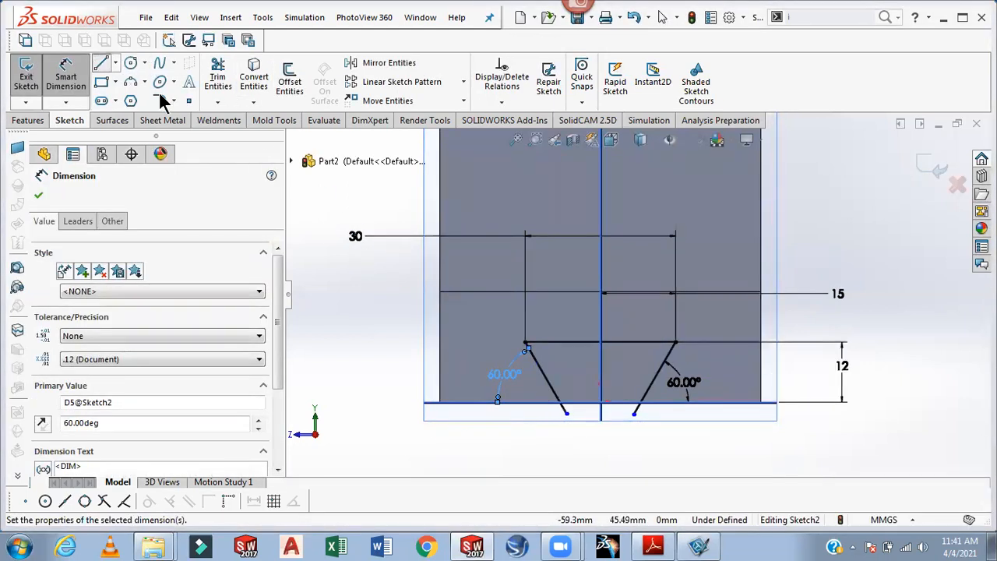
Close the dovetail profile with a horizontal line along the base's bottom edge between the two sloping lines
{"action": "left_click", "coordinate": [102, 64]}
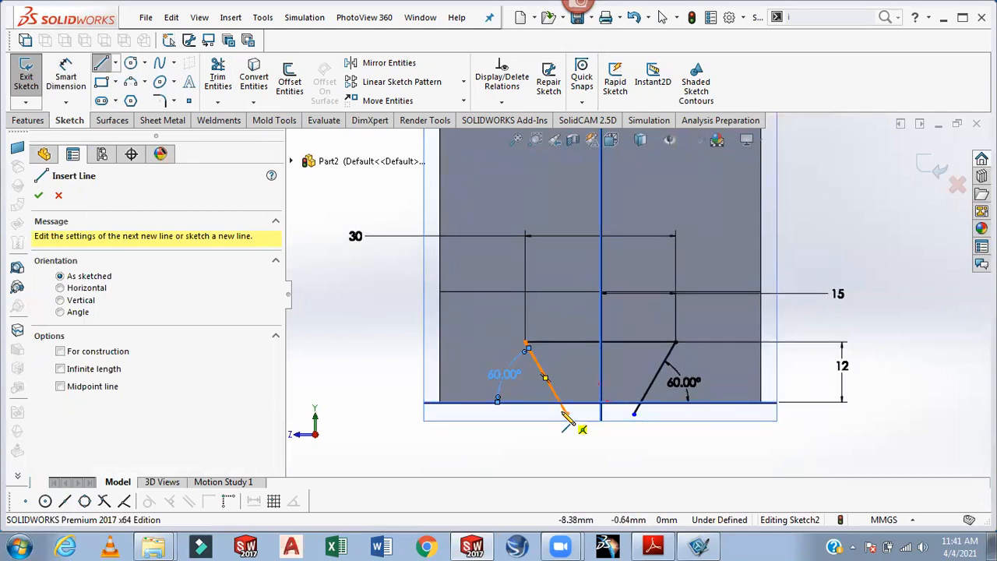
{"action": "left_click", "coordinate": [566, 413]}
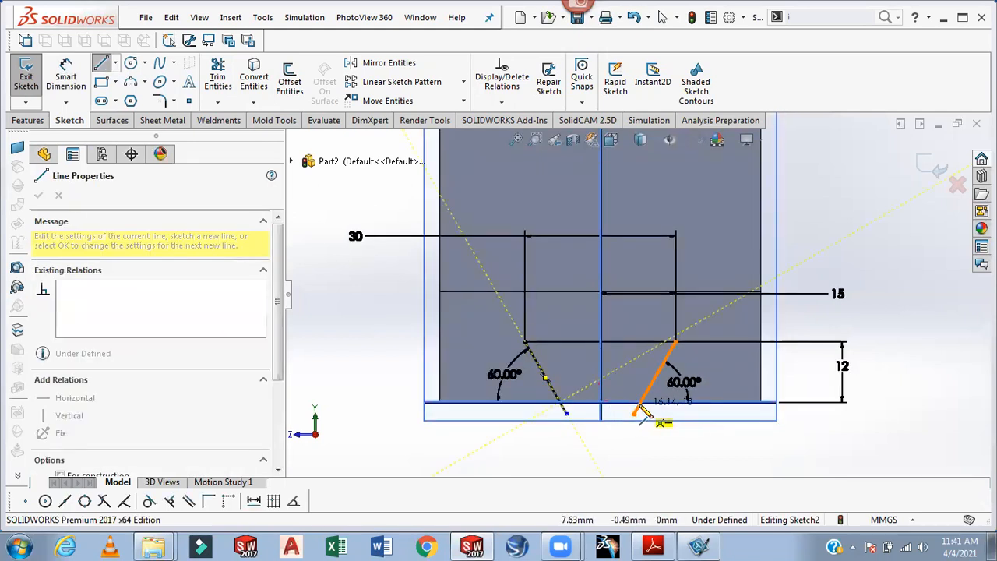
{"action": "left_click", "coordinate": [636, 413]}
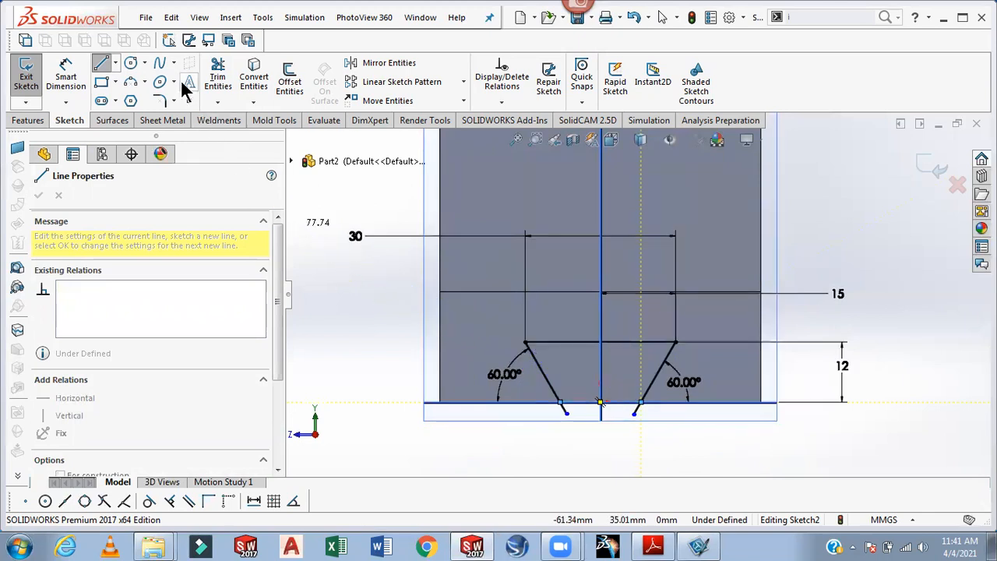
Trim the two sloping line ends that extend below the base with Trim to closest, and finish the sketch
{"action": "left_click", "coordinate": [219, 72]}
{"action": "scroll", "coordinate": [573, 419], "scroll_direction": "down", "scroll_amount": 4}
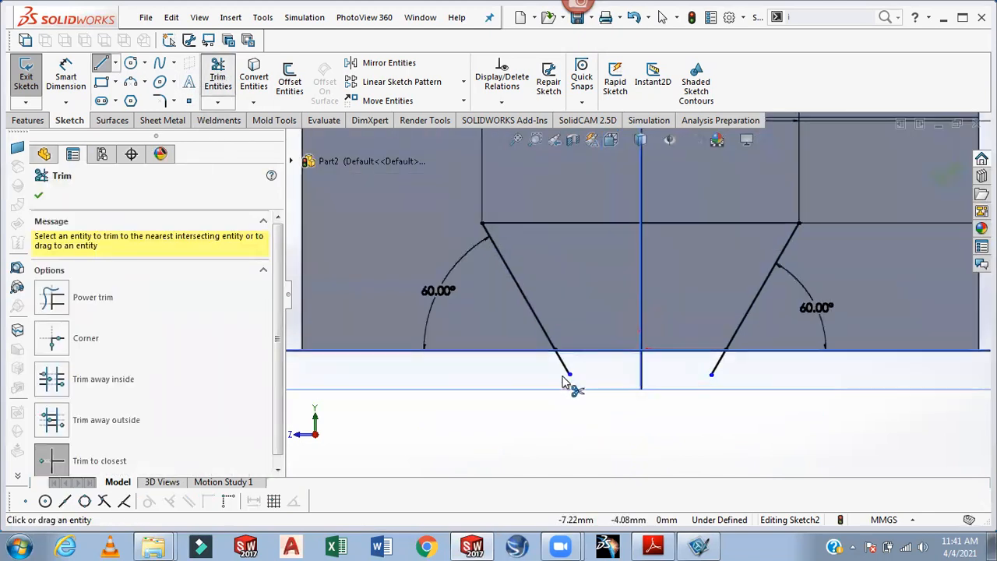
{"action": "left_click", "coordinate": [567, 371]}
{"action": "left_click", "coordinate": [713, 371]}
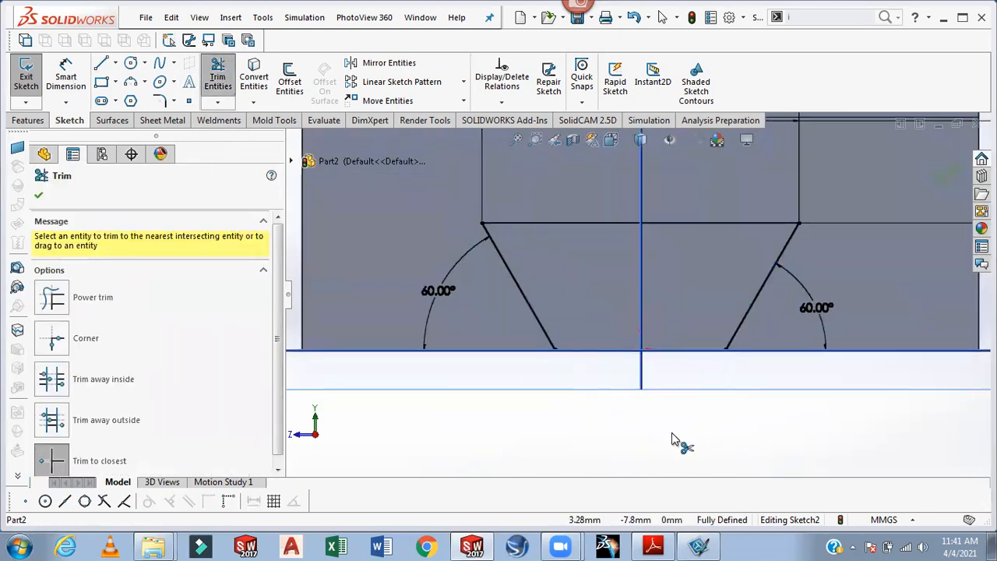
{"action": "scroll", "coordinate": [672, 432], "scroll_direction": "up", "scroll_amount": 5}
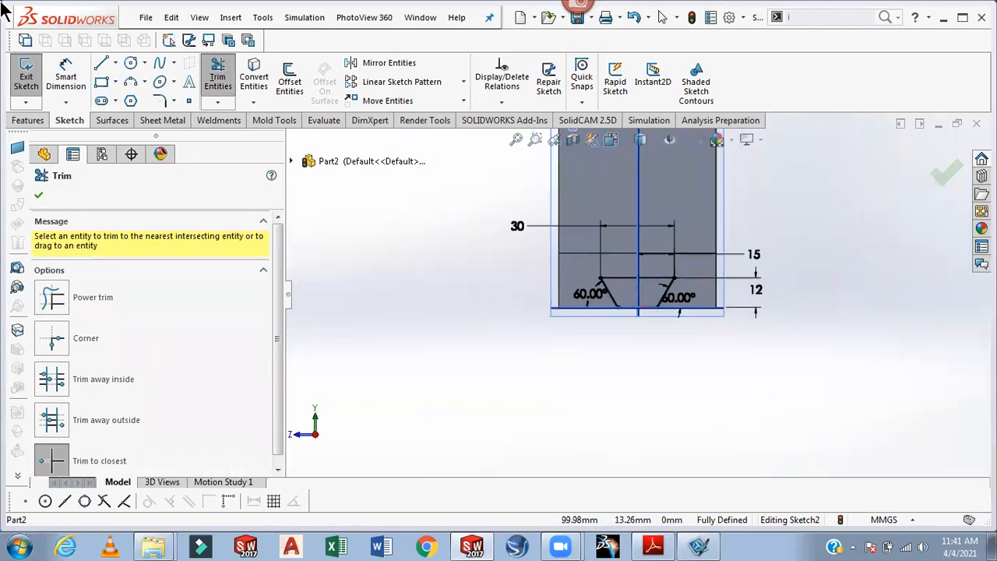
{"action": "left_click", "coordinate": [953, 174]}
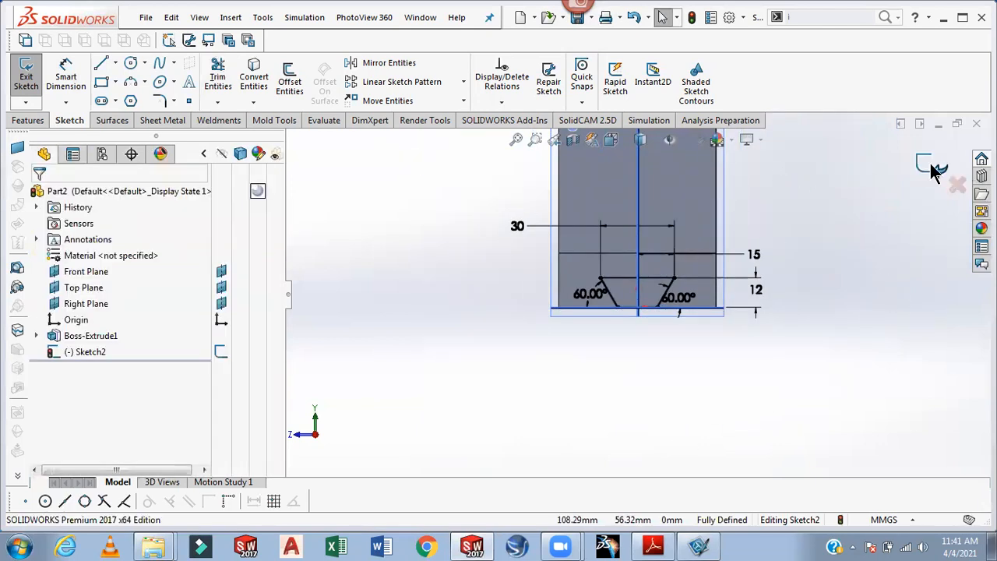
{"action": "left_click", "coordinate": [929, 162]}
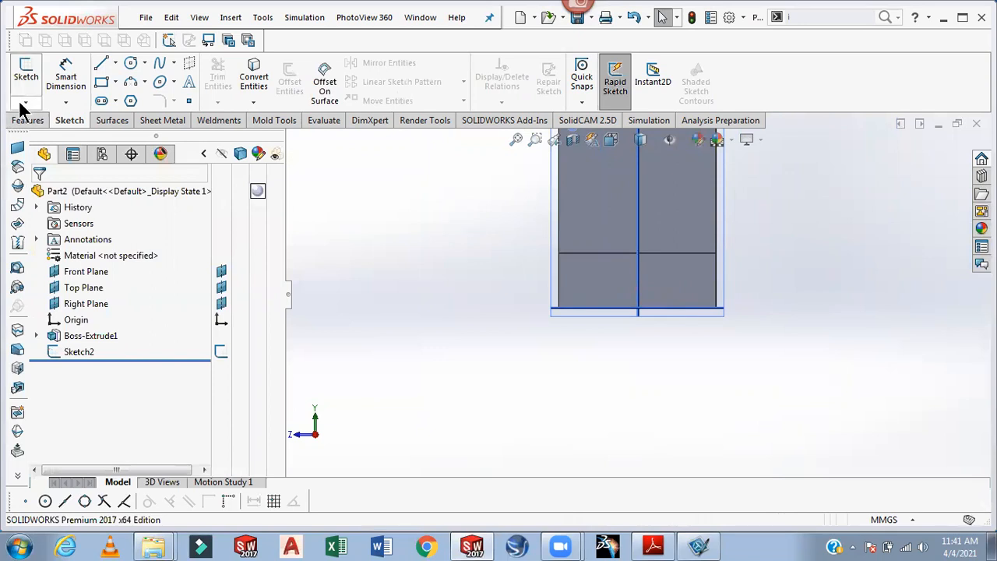
Cut the dovetail profile sketch through the whole base with an Extruded Cut set to Through All
{"action": "left_click", "coordinate": [27, 121]}
{"action": "left_click", "coordinate": [226, 78]}
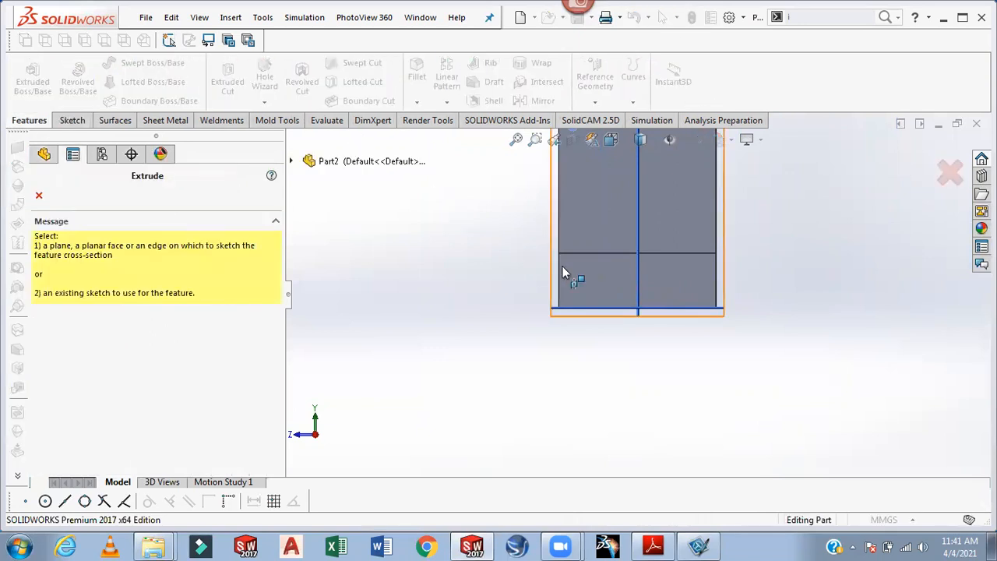
{"action": "left_click", "coordinate": [614, 287]}
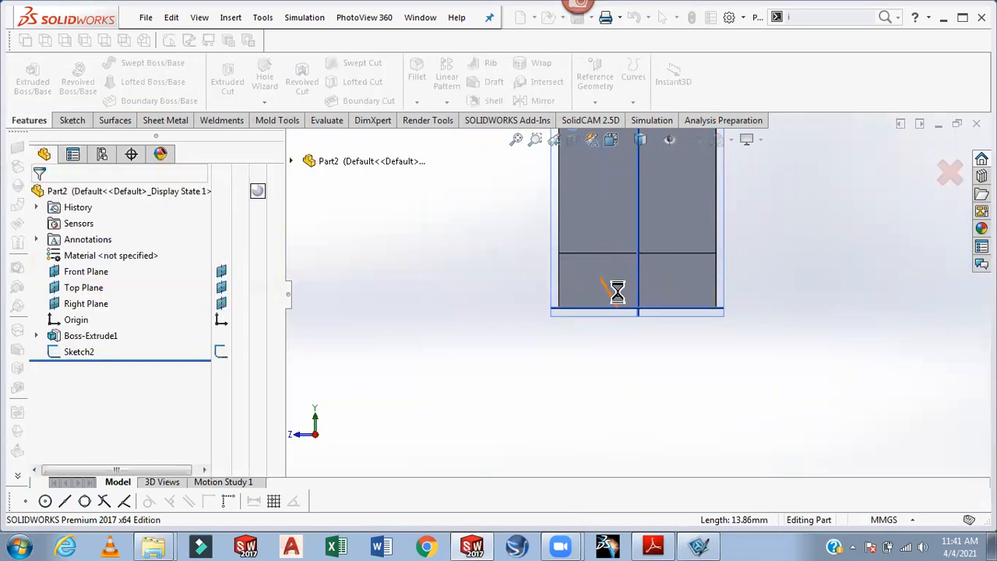
{"action": "middle_click_drag", "start_coordinate": [789, 341], "coordinate": [818, 397]}
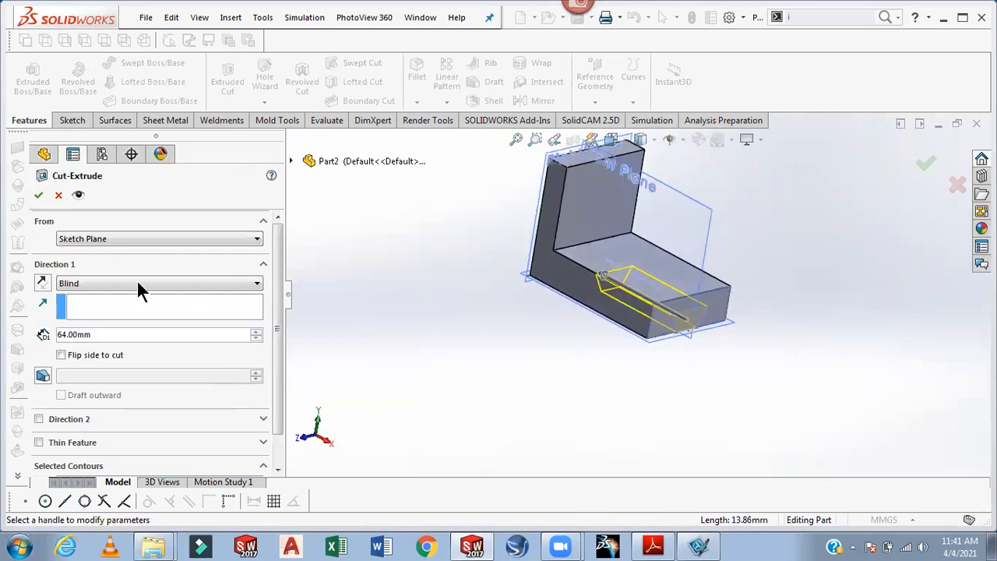
{"action": "left_click", "coordinate": [91, 284]}
{"action": "left_click", "coordinate": [84, 308]}
{"action": "middle_click_drag", "start_coordinate": [321, 304], "coordinate": [343, 298]}
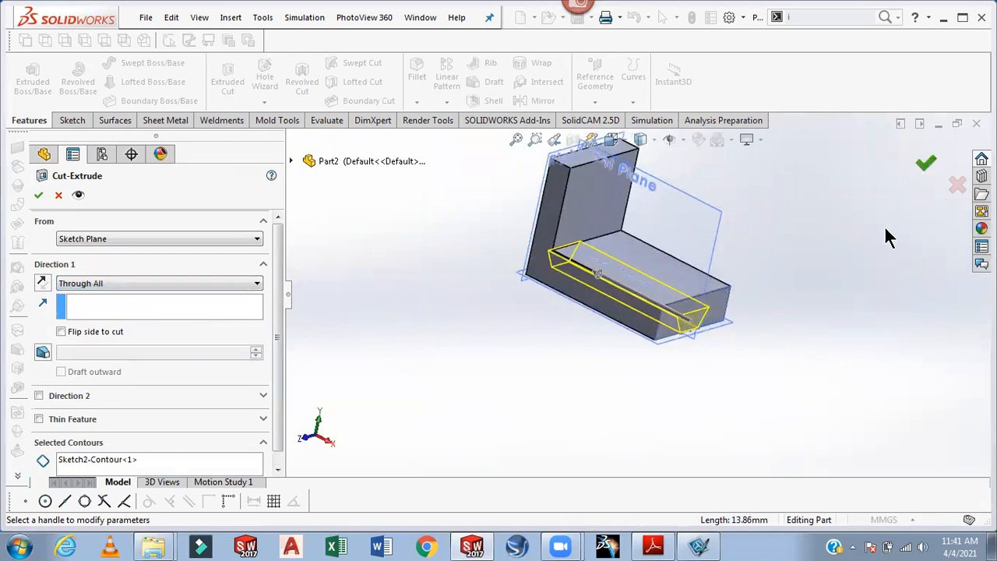
{"action": "key", "text": "Return"}
{"action": "middle_click_drag", "start_coordinate": [866, 269], "coordinate": [805, 350]}
Sketch a sloping line on the Front Plane from the upright's inner face to the base's upper face, about 44 mm across and 41 mm high
{"action": "left_click", "coordinate": [653, 546]}
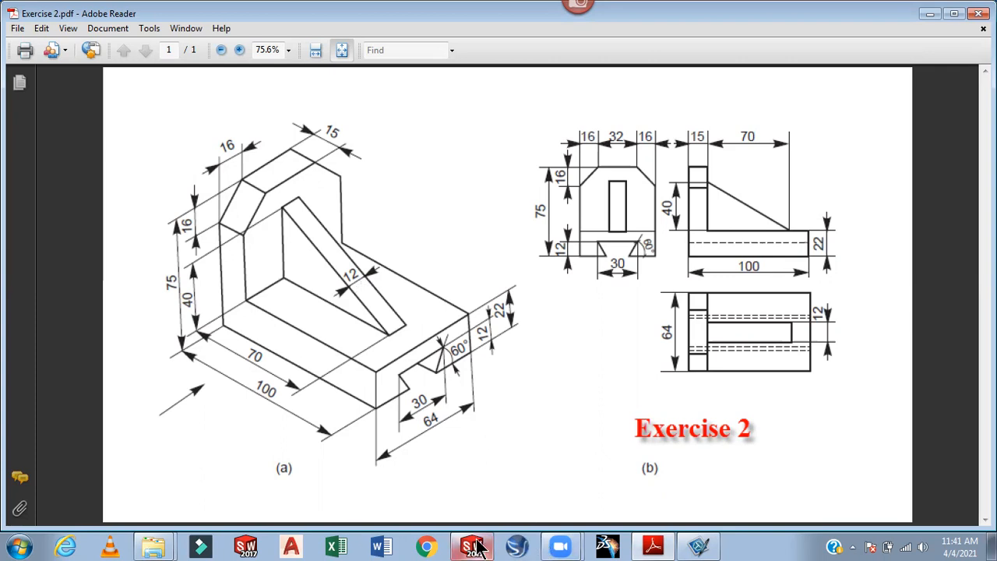
{"action": "mouse_move", "coordinate": [653, 548]}
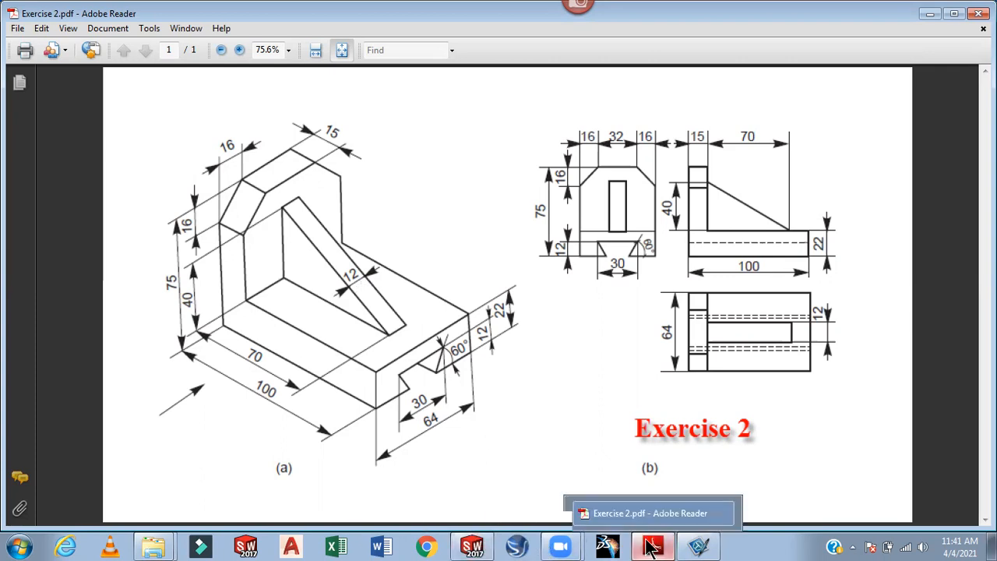
{"action": "left_click", "coordinate": [472, 548]}
{"action": "middle_click_drag", "start_coordinate": [514, 374], "coordinate": [667, 290]}
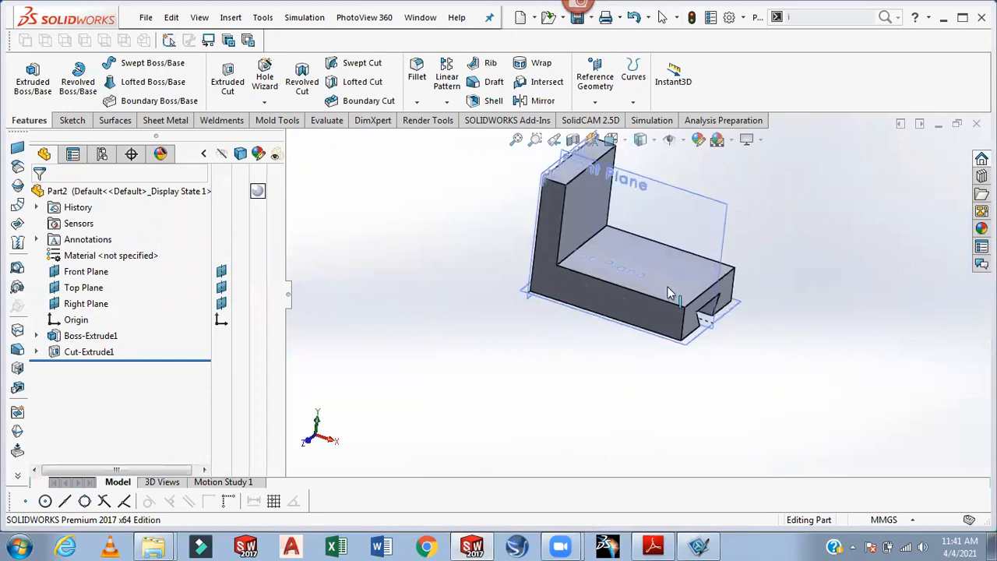
{"action": "left_click", "coordinate": [721, 244]}
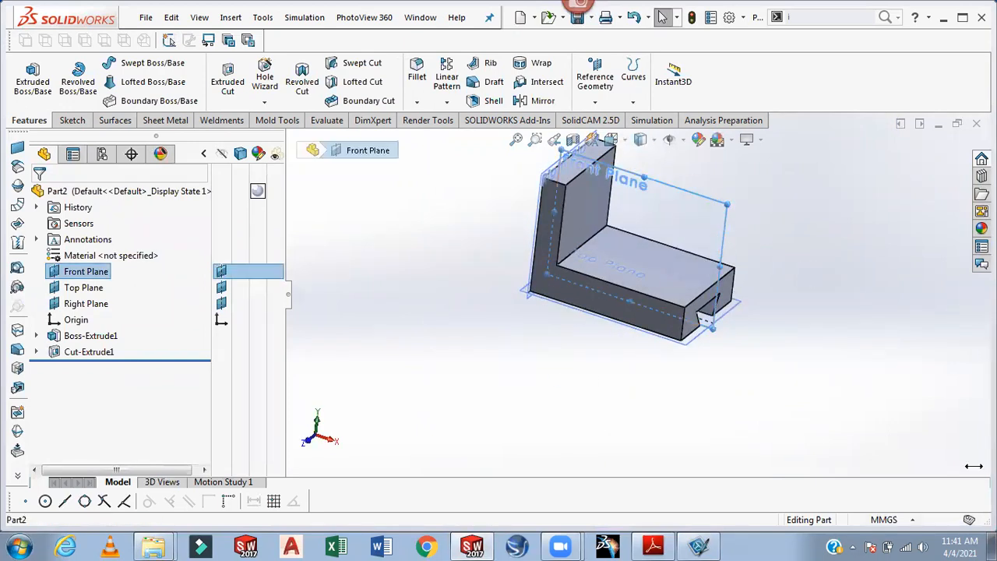
{"action": "left_click", "coordinate": [625, 138]}
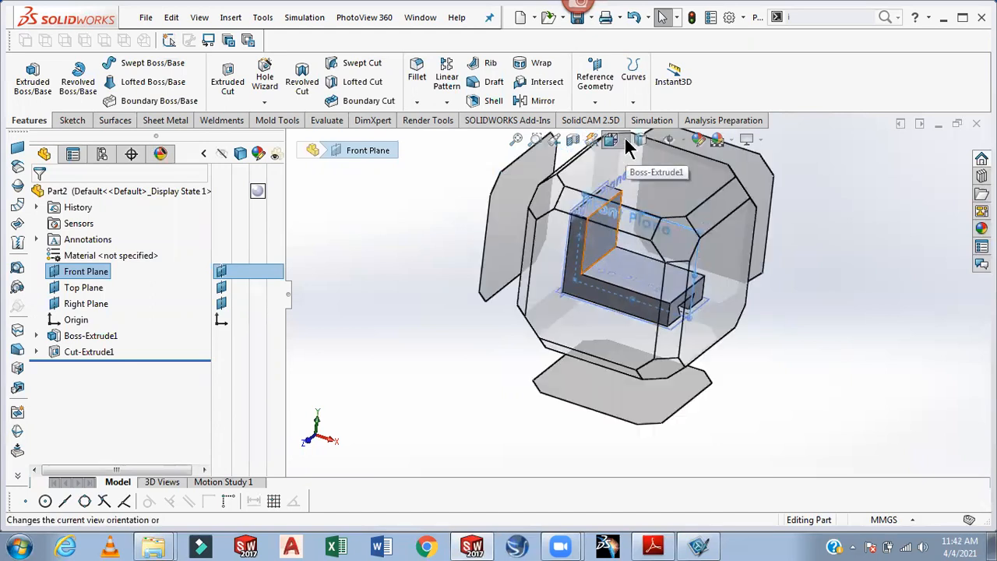
{"action": "left_click", "coordinate": [689, 217]}
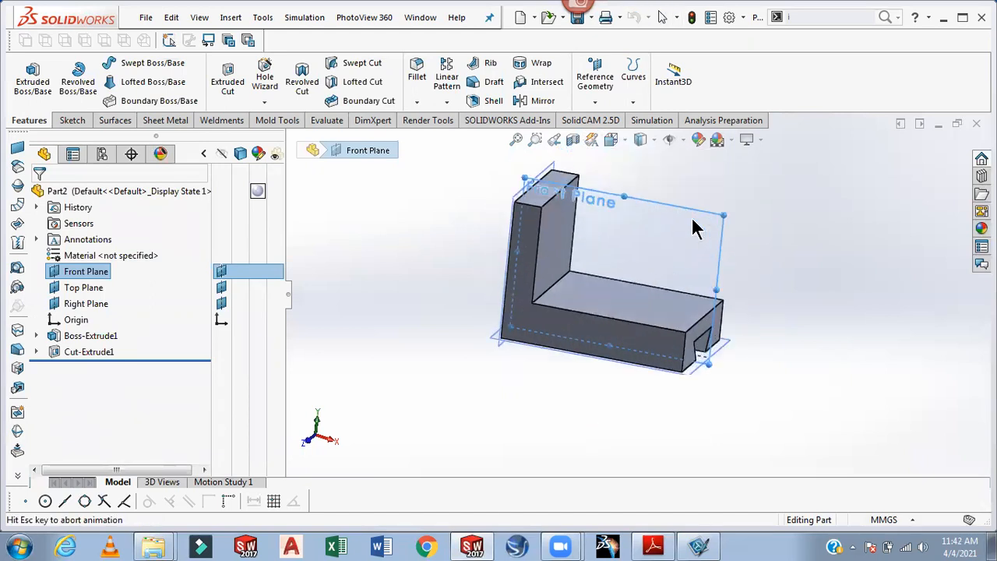
{"action": "left_click", "coordinate": [71, 120]}
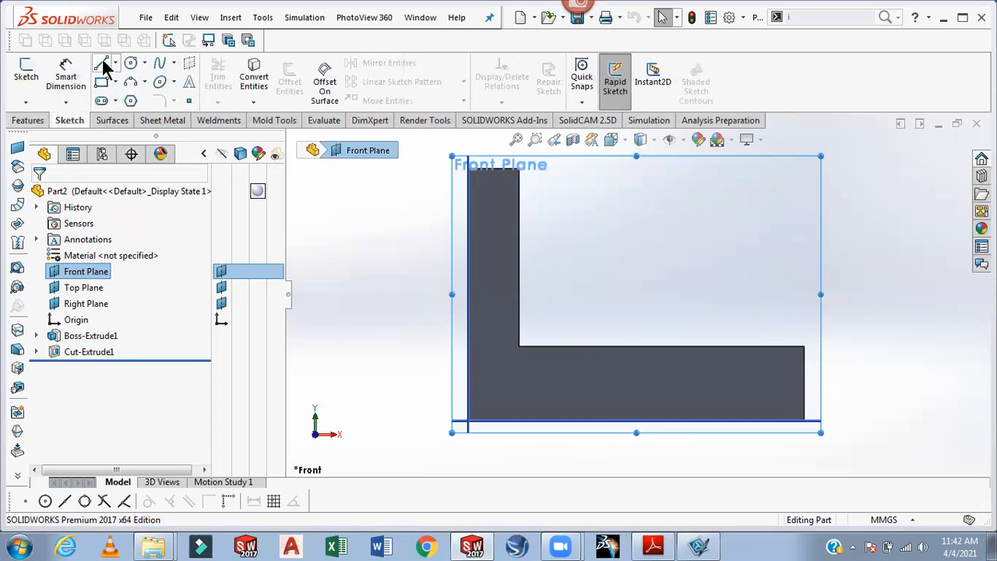
{"action": "left_click", "coordinate": [102, 62]}
{"action": "left_click_drag", "start_coordinate": [519, 209], "coordinate": [666, 345]}
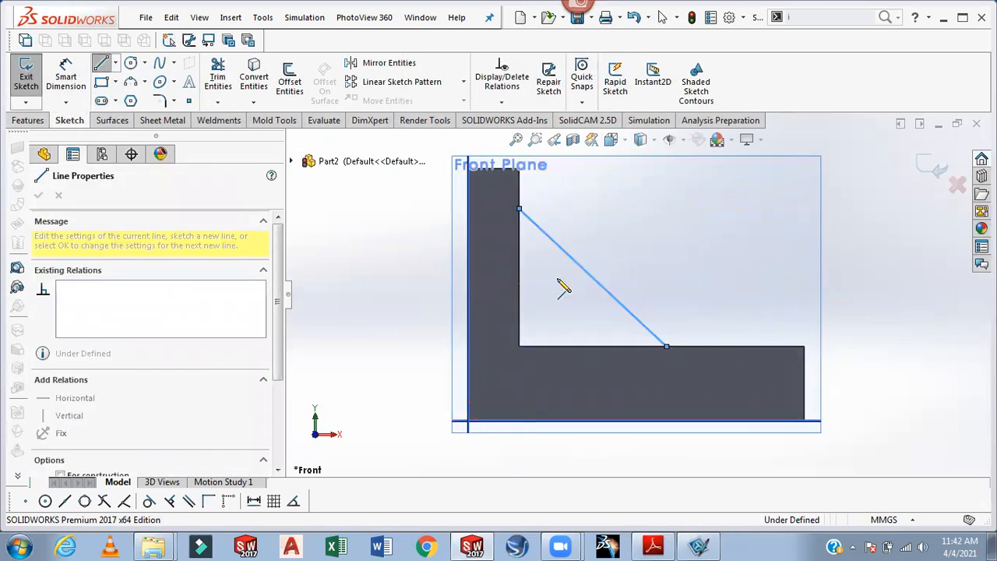
Dimension the sloping line's lower endpoint at 70 mm from the upright's inner face, as in the Exercise 2 drawing
{"action": "left_click", "coordinate": [66, 69]}
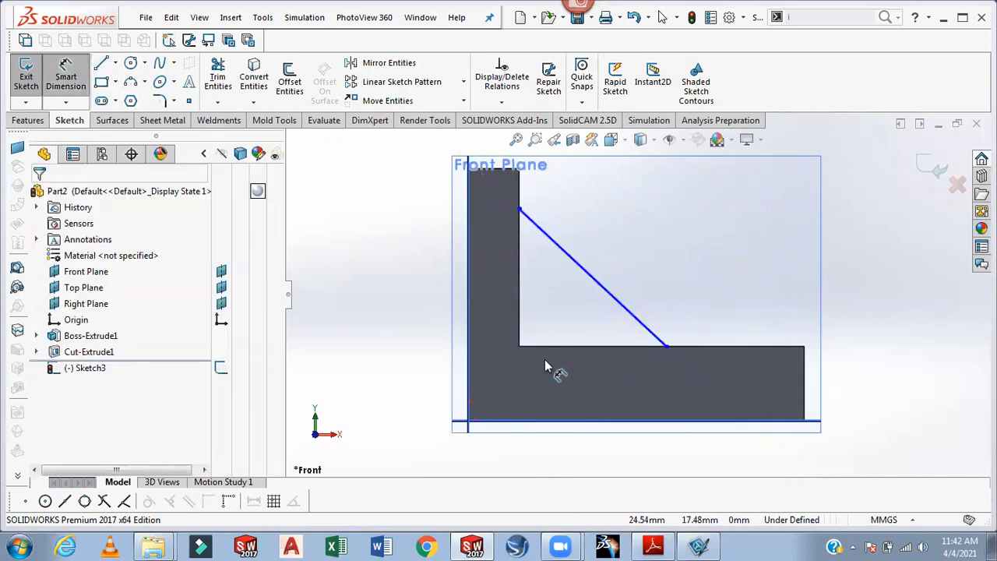
{"action": "left_click", "coordinate": [657, 547]}
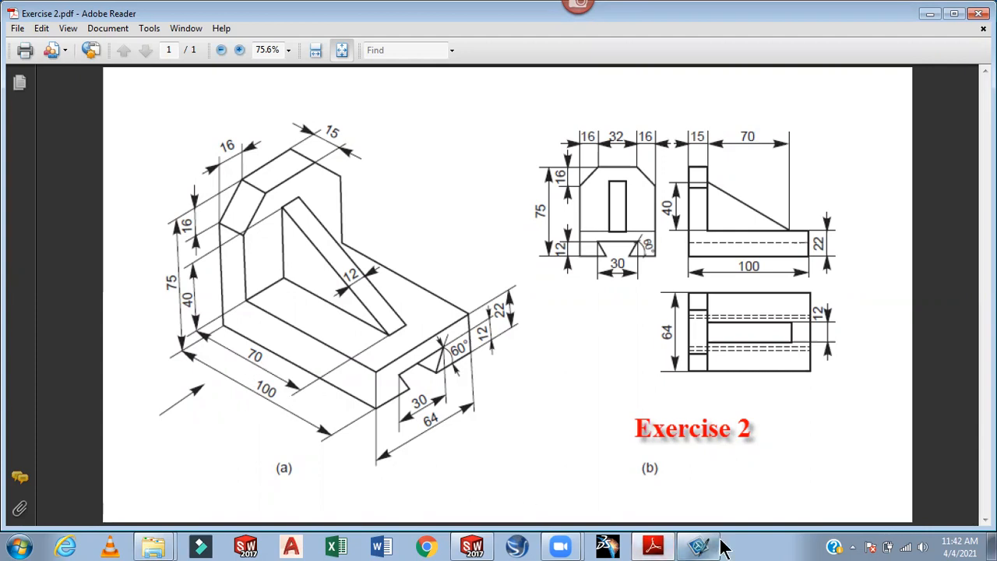
{"action": "right_click", "coordinate": [652, 545]}
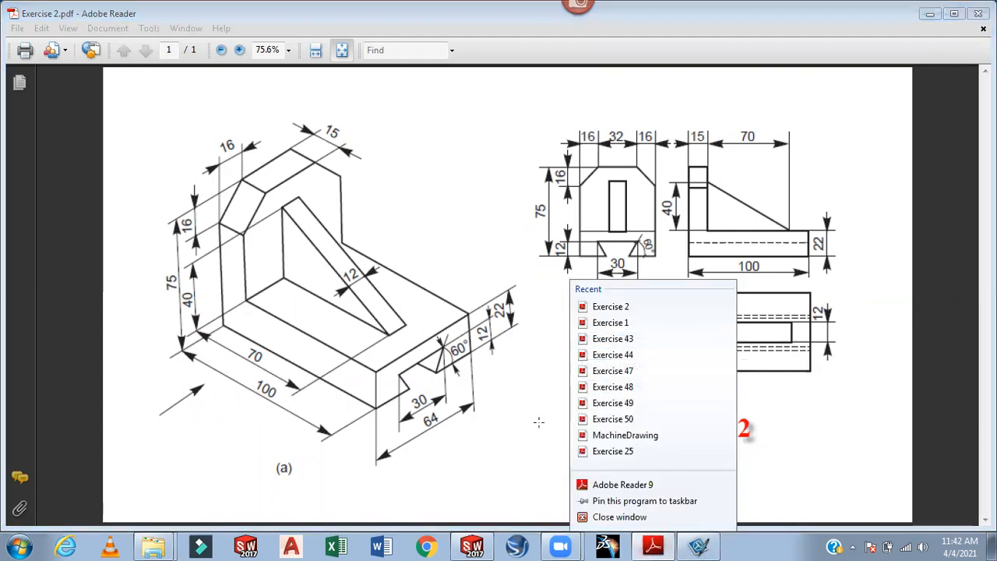
{"action": "left_click", "coordinate": [479, 547]}
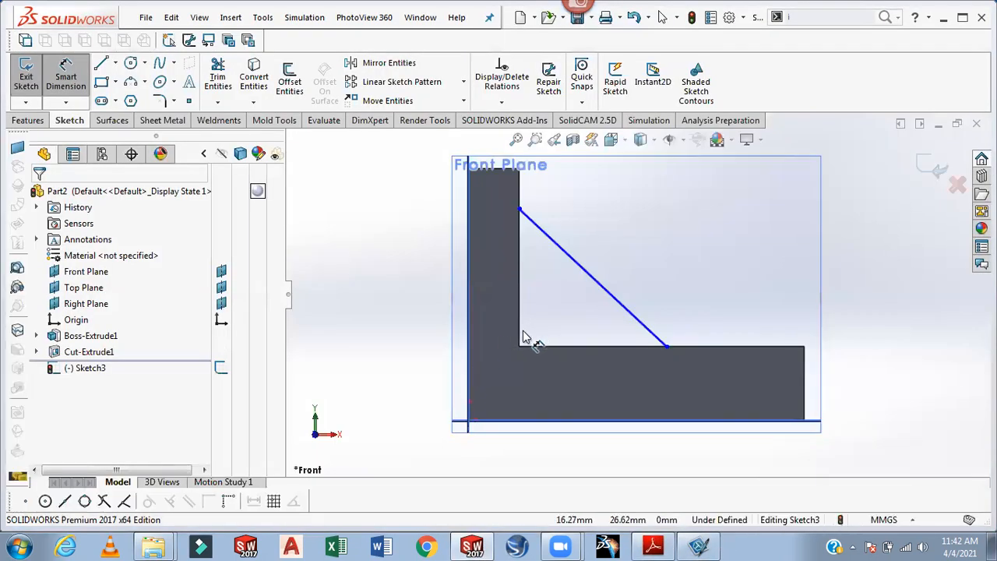
{"action": "left_click", "coordinate": [522, 338]}
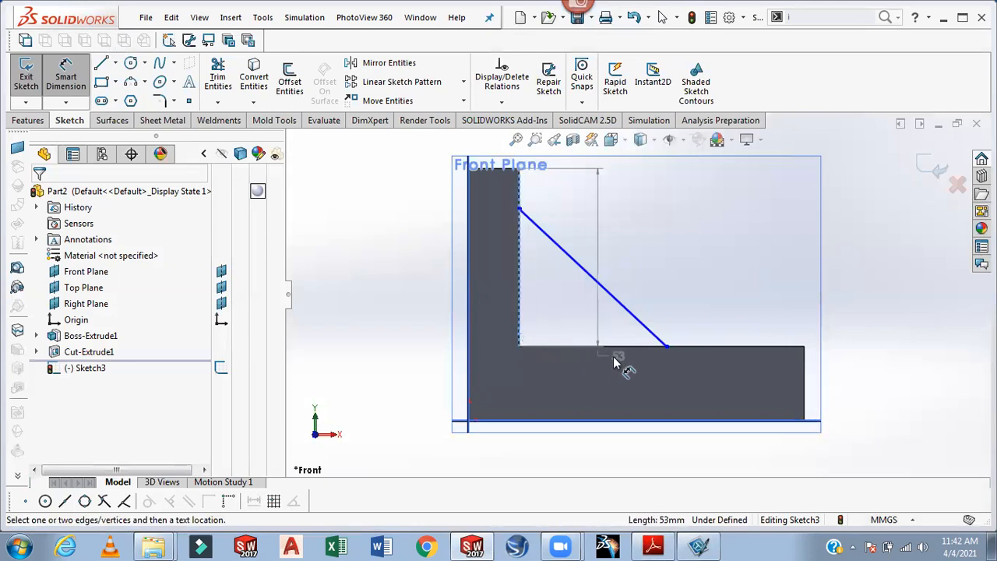
{"action": "left_click", "coordinate": [667, 348]}
{"action": "left_click", "coordinate": [615, 450]}
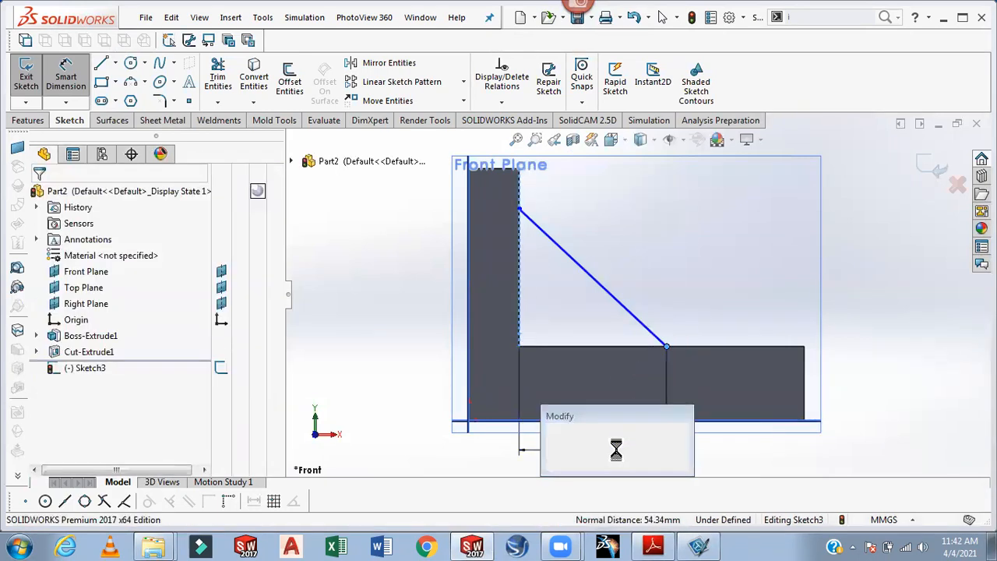
{"action": "type", "text": "70"}
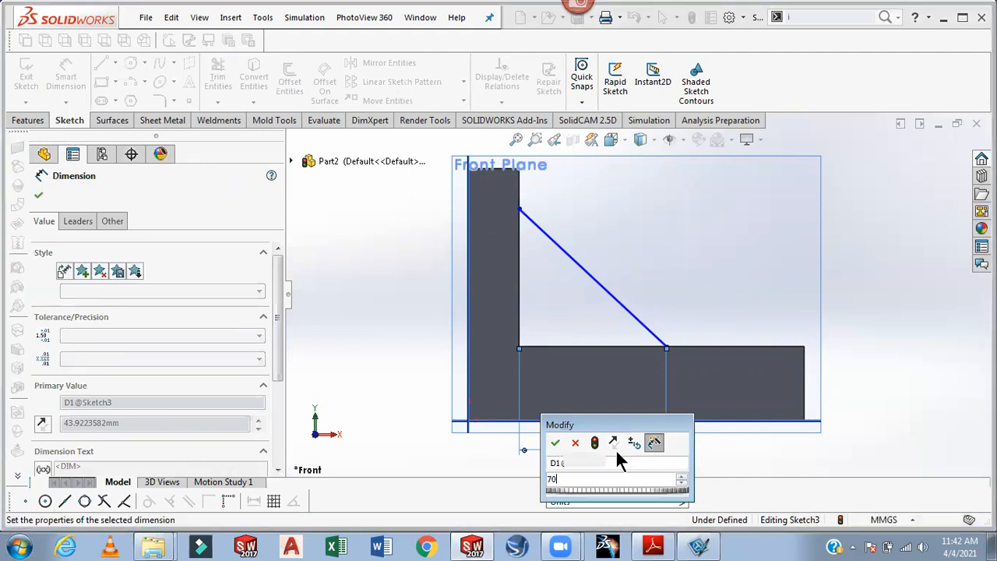
{"action": "key", "text": "Return"}
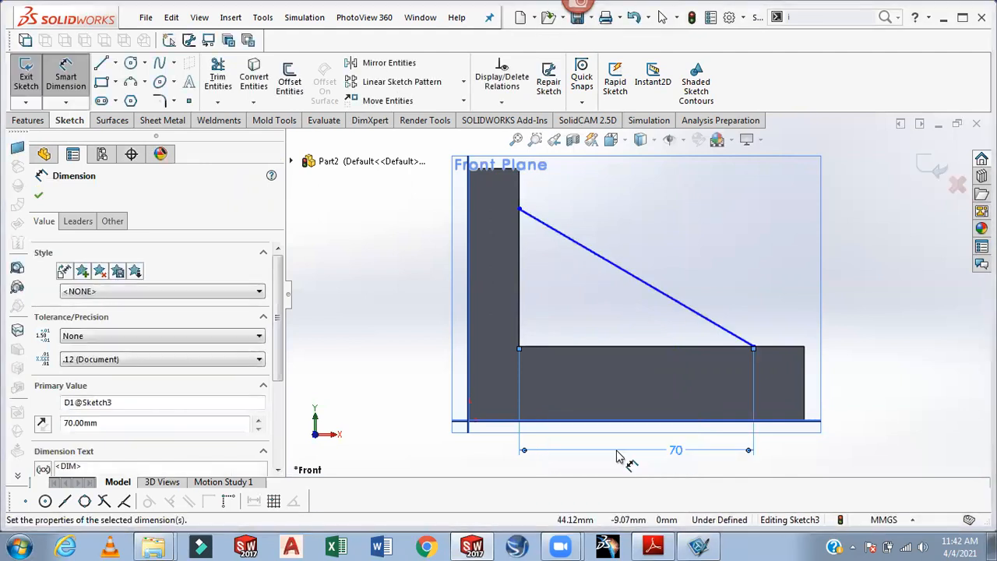
Dimension the sloping line's upper endpoint at 40 mm above the base's upper face and finish the sketch
{"action": "left_click", "coordinate": [583, 349]}
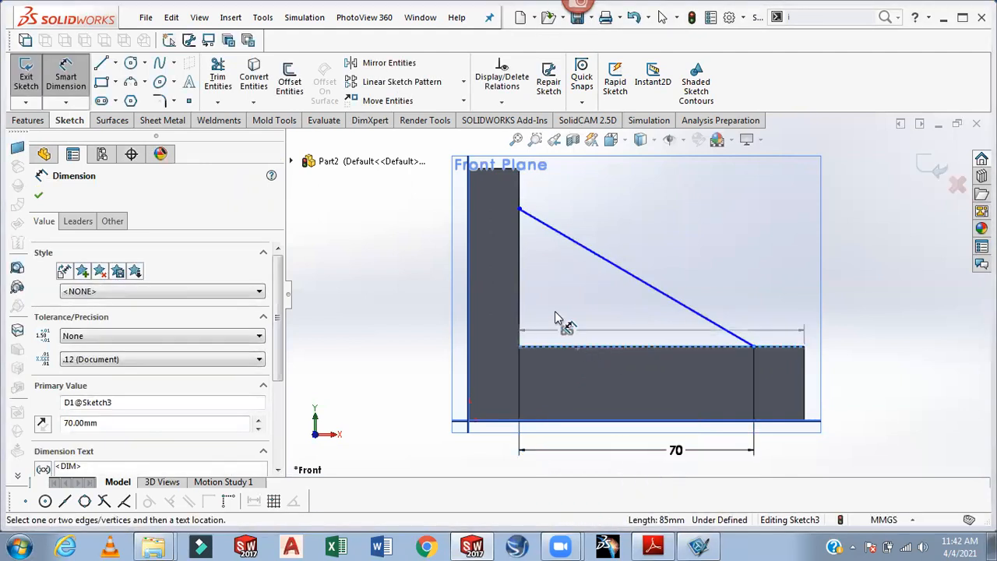
{"action": "left_click", "coordinate": [520, 209]}
{"action": "left_click", "coordinate": [427, 271]}
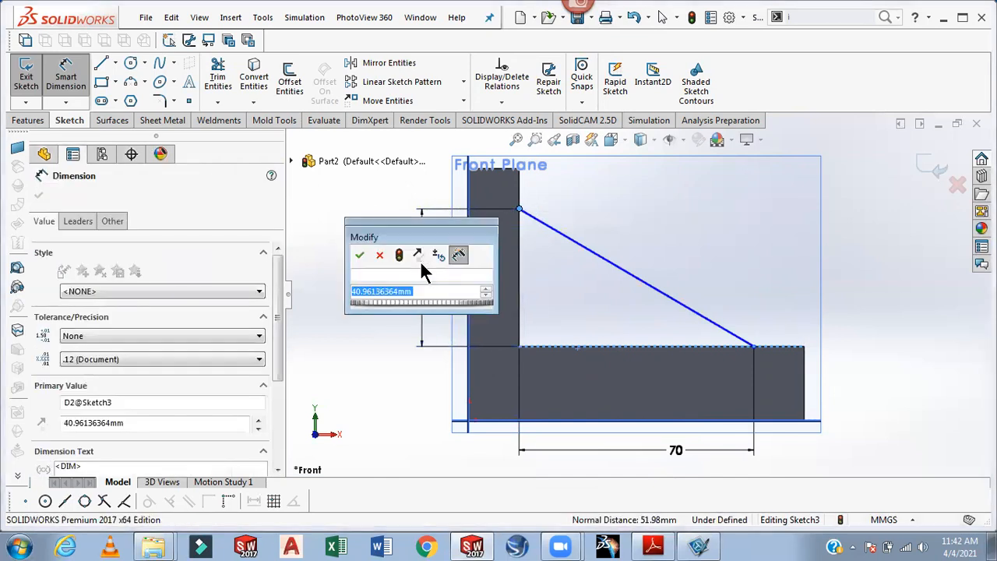
{"action": "type", "text": "40"}
{"action": "key", "text": "Return"}
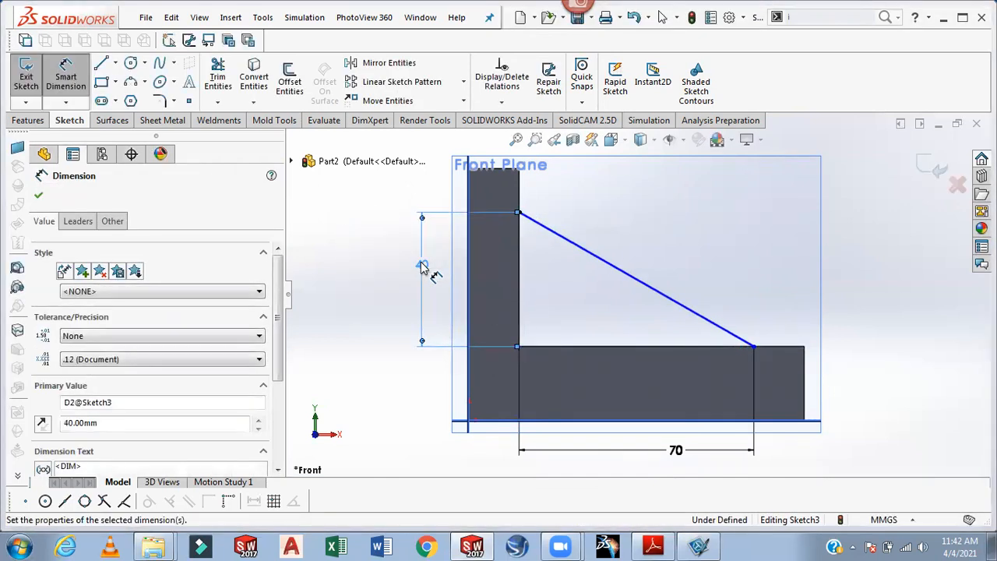
{"action": "left_click", "coordinate": [931, 168]}
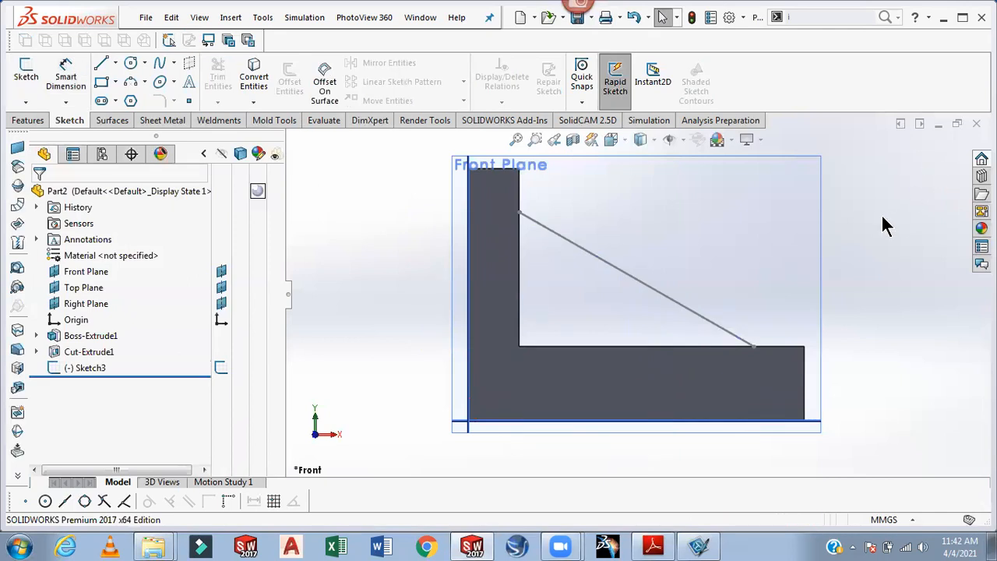
Start a Rib from the sloping line sketch with a both-sides thickness of 12 mm
{"action": "key", "text": "ctrl+7"}
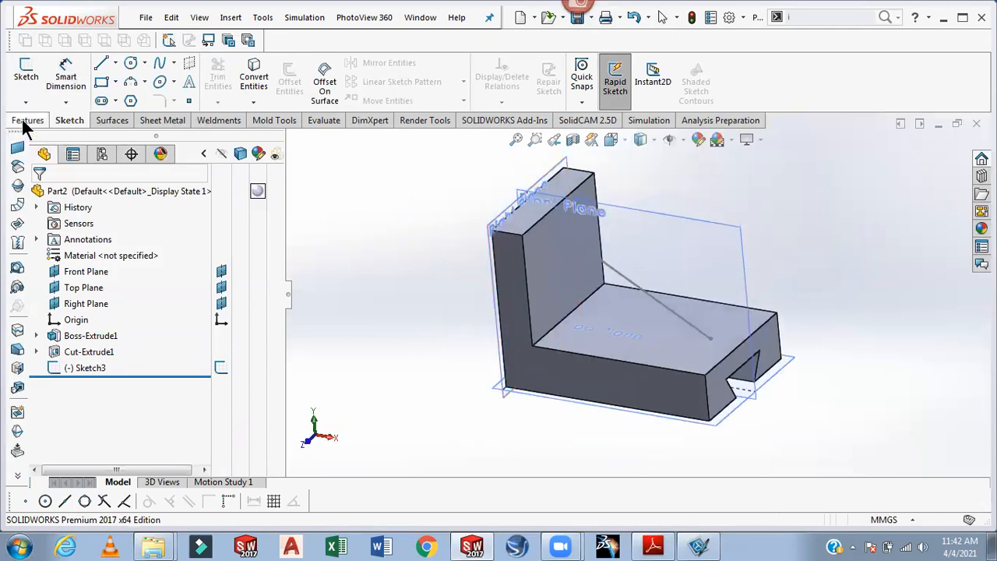
{"action": "left_click", "coordinate": [27, 124]}
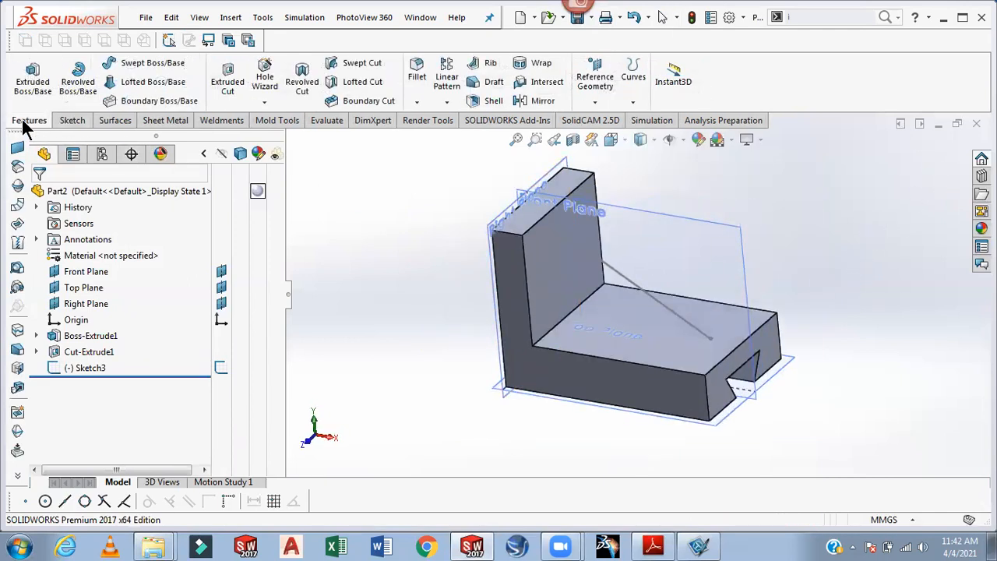
{"action": "left_click", "coordinate": [488, 64]}
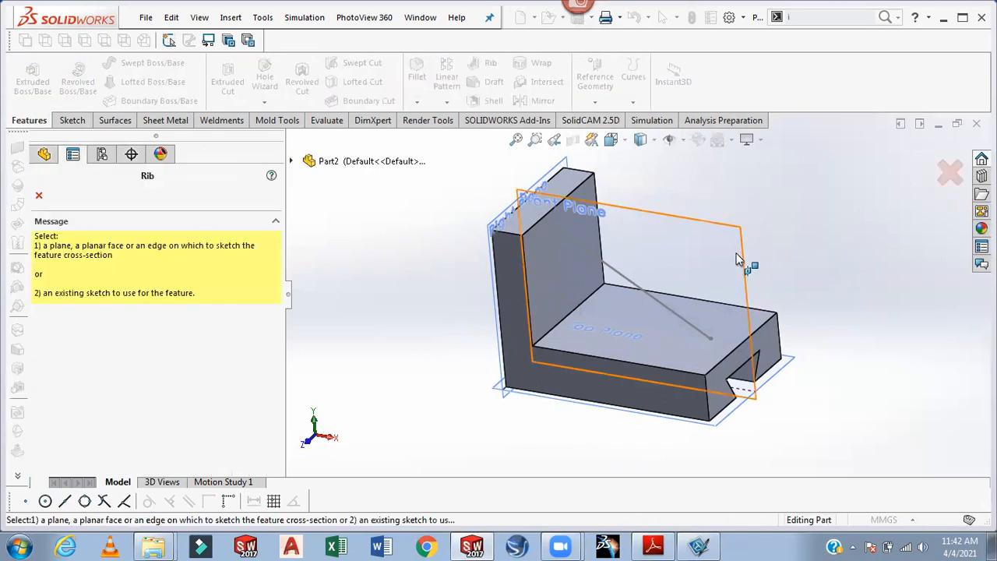
{"action": "scroll", "coordinate": [779, 258], "scroll_direction": "down", "scroll_amount": 3}
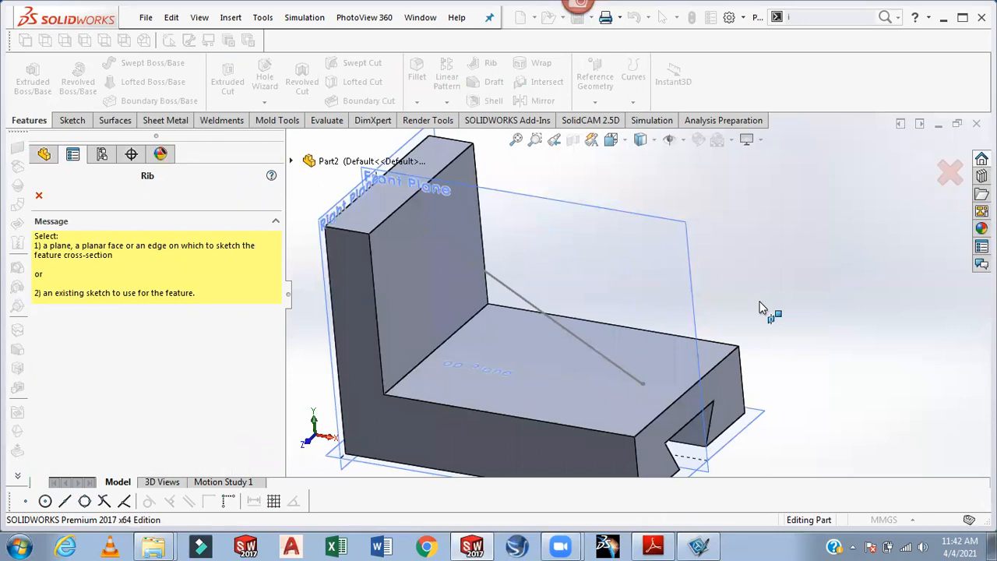
{"action": "middle_click_drag", "start_coordinate": [761, 307], "coordinate": [708, 304]}
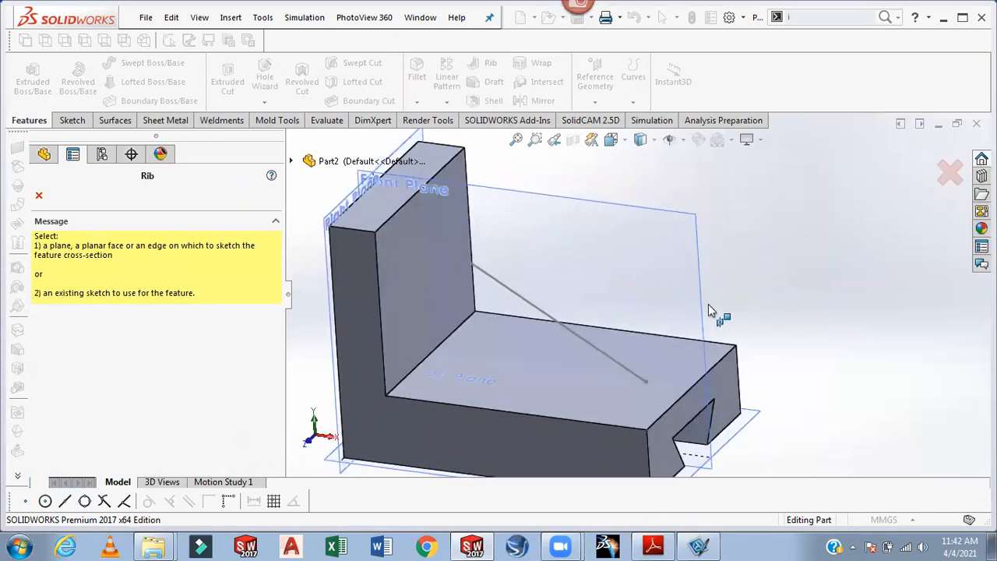
{"action": "left_click", "coordinate": [535, 307]}
{"action": "middle_click_drag", "start_coordinate": [849, 310], "coordinate": [831, 287]}
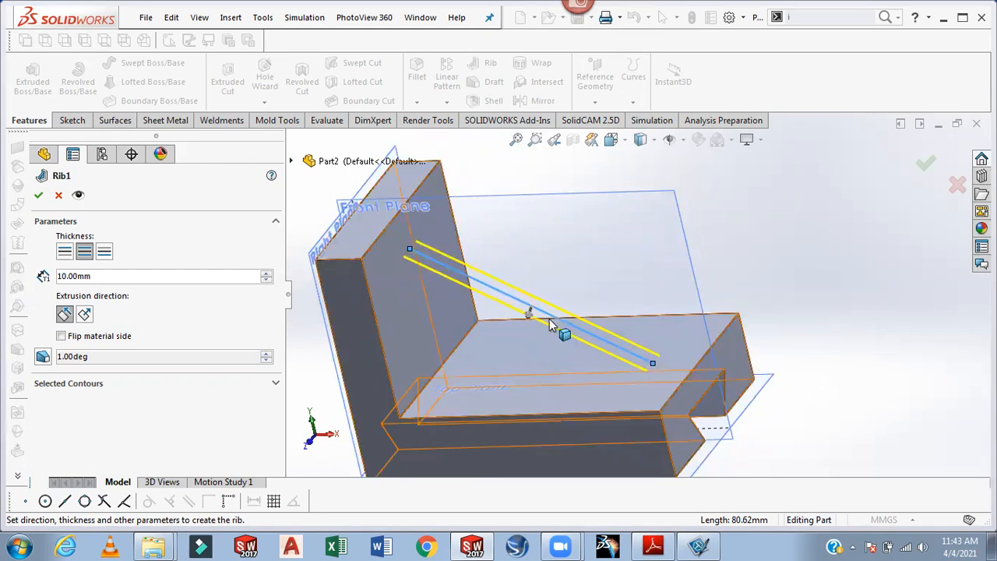
{"action": "middle_click_drag", "start_coordinate": [936, 370], "coordinate": [921, 387]}
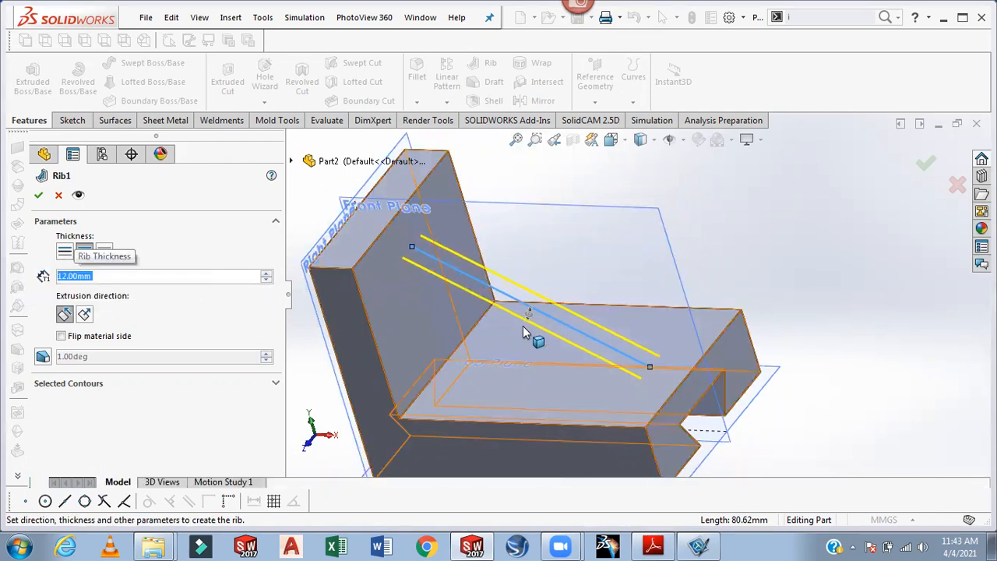
{"action": "middle_click_drag", "start_coordinate": [966, 374], "coordinate": [805, 401]}
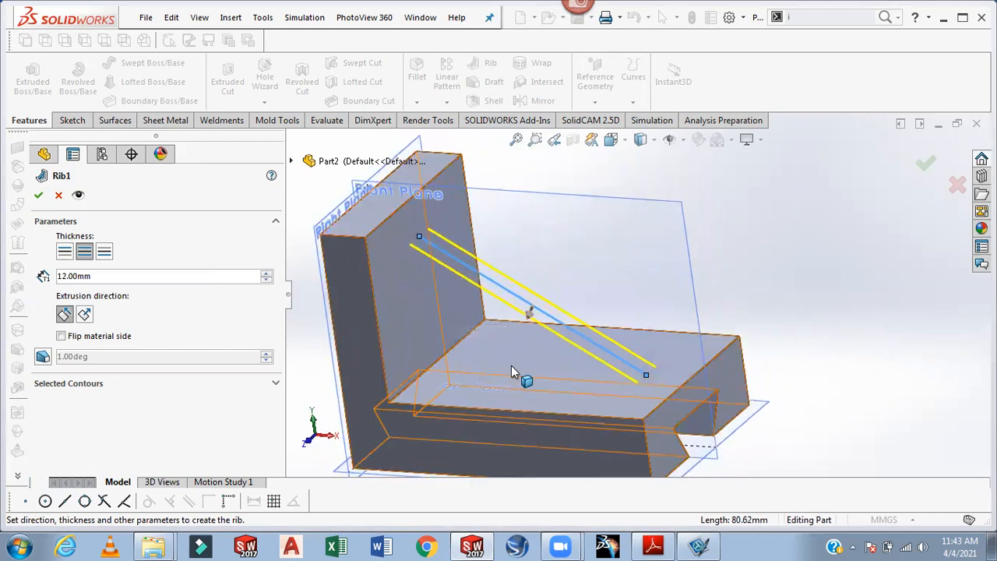
Direct the rib's material toward the corner between the upright and the base, and accept the rib
{"action": "scroll", "coordinate": [630, 356], "scroll_direction": "down", "scroll_amount": 3}
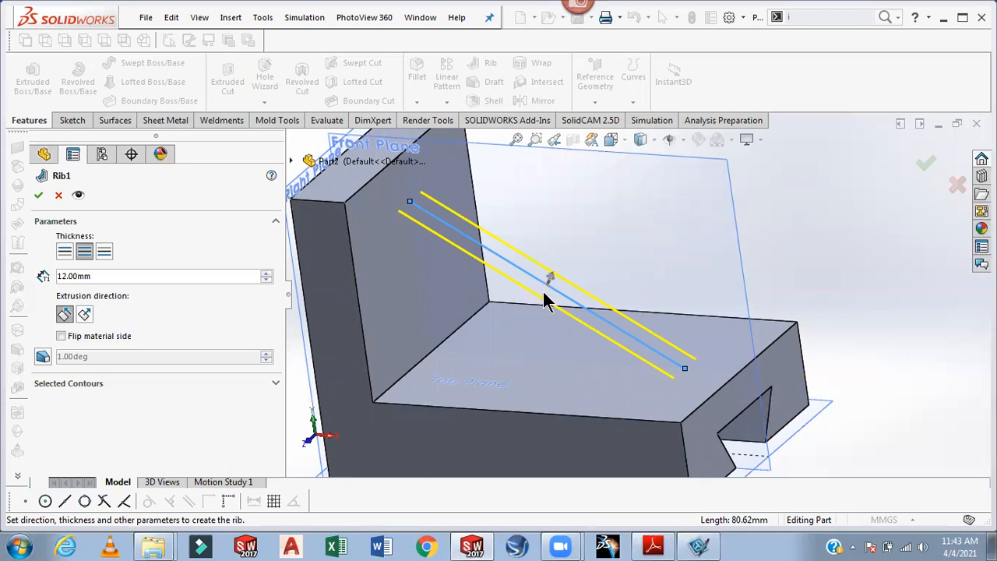
{"action": "middle_click_drag", "start_coordinate": [930, 425], "coordinate": [870, 394]}
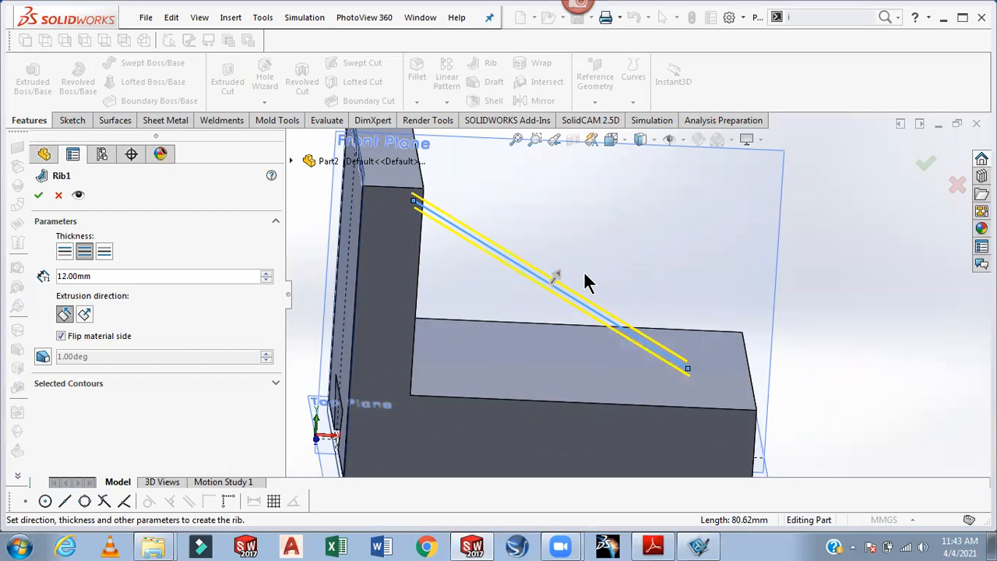
{"action": "mouse_move", "coordinate": [613, 254]}
{"action": "middle_mouse_down"}
{"action": "mouse_move", "coordinate": [599, 236]}
{"action": "mouse_move", "coordinate": [602, 249]}
{"action": "middle_mouse_up"}
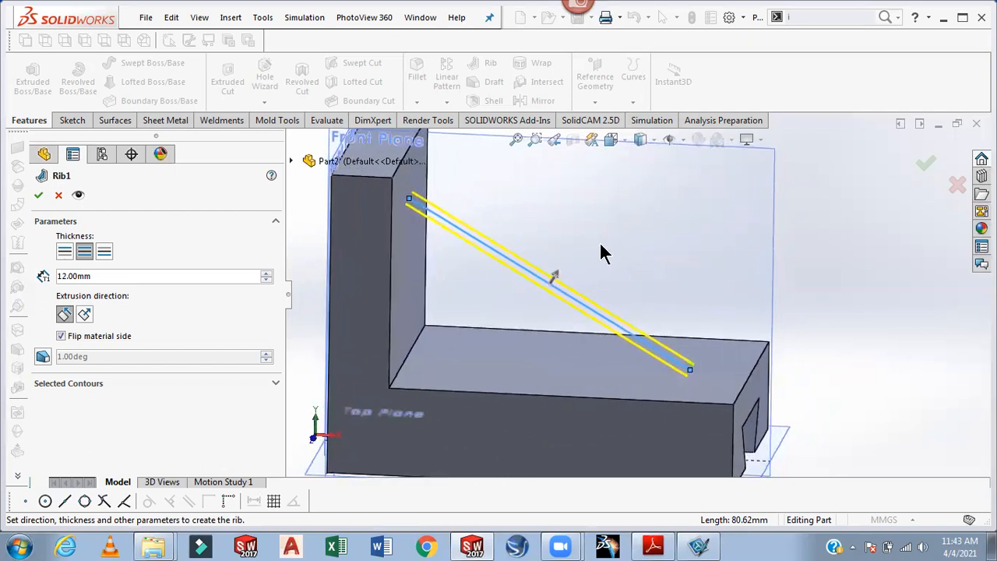
{"action": "left_click", "coordinate": [559, 271]}
{"action": "left_click", "coordinate": [922, 164]}
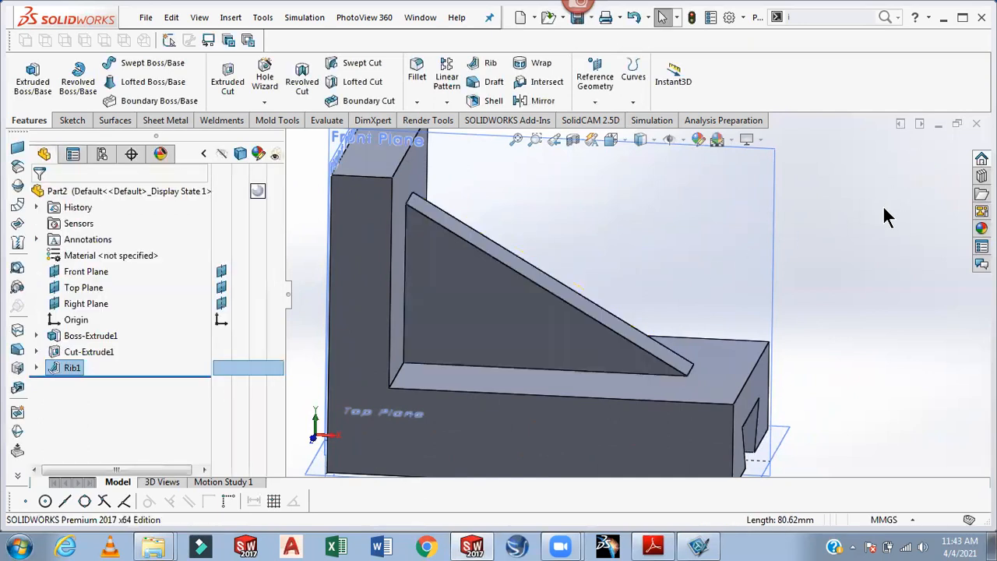
{"action": "left_click", "coordinate": [843, 303]}
{"action": "scroll", "coordinate": [843, 303], "scroll_direction": "up", "scroll_amount": 2}
{"action": "middle_click_drag", "start_coordinate": [843, 305], "coordinate": [815, 329]}
{"action": "scroll", "coordinate": [756, 221], "scroll_direction": "down", "scroll_amount": 1}
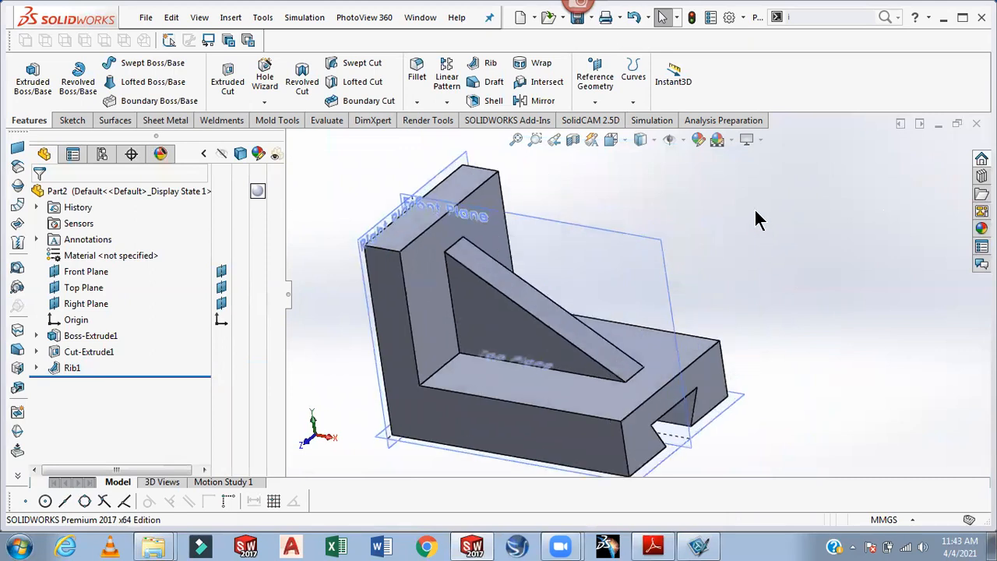
Start a Distance Distance chamfer on the short edge at the upright's near top corner
{"action": "left_click", "coordinate": [417, 102]}
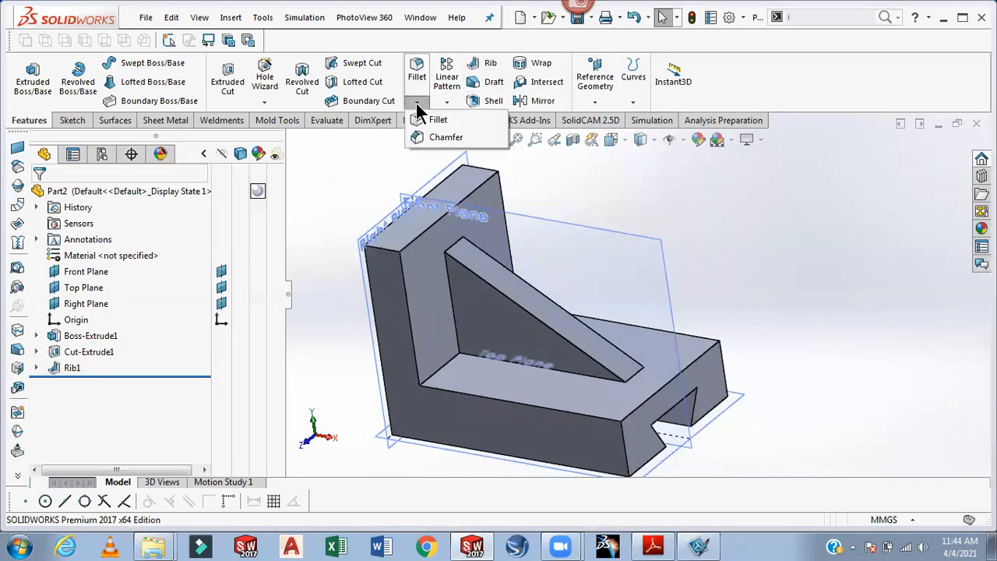
{"action": "left_click", "coordinate": [442, 137]}
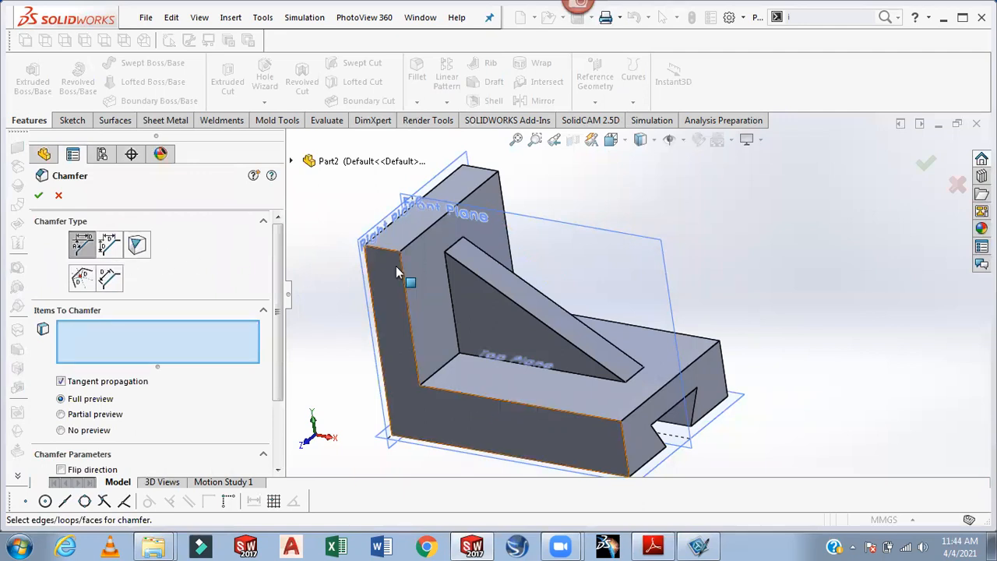
{"action": "scroll", "coordinate": [414, 258], "scroll_direction": "down", "scroll_amount": 3}
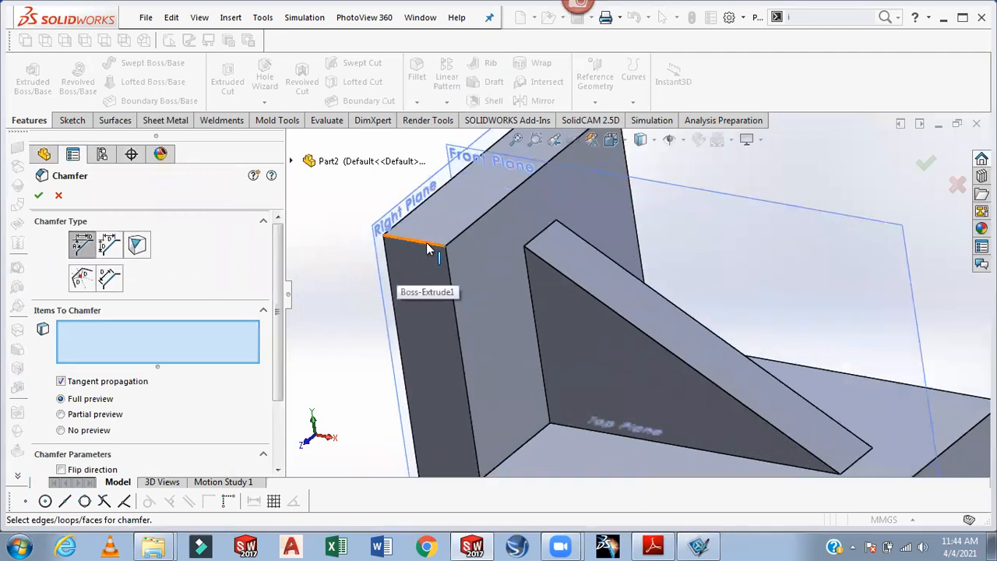
{"action": "left_click", "coordinate": [108, 244]}
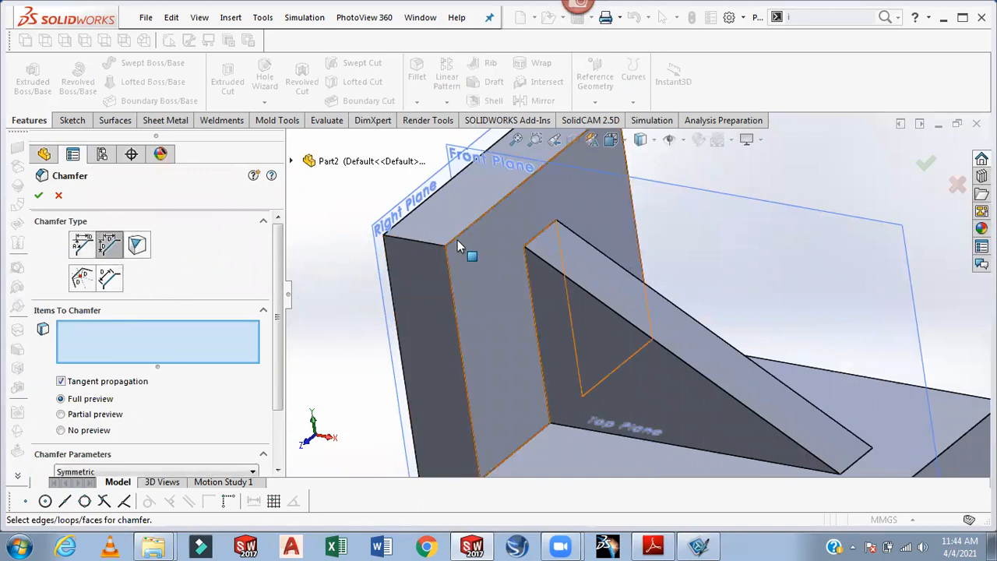
{"action": "left_click", "coordinate": [418, 249]}
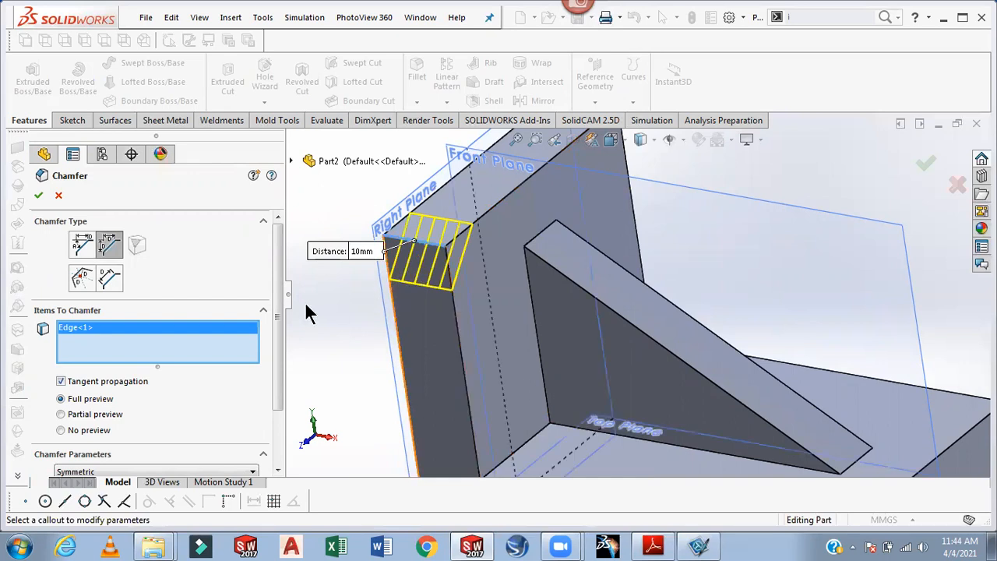
Make the chamfer Asymmetric with Distance 1 and Distance 2 both set to 16 mm
{"action": "left_click_drag", "start_coordinate": [282, 374], "coordinate": [273, 452]}
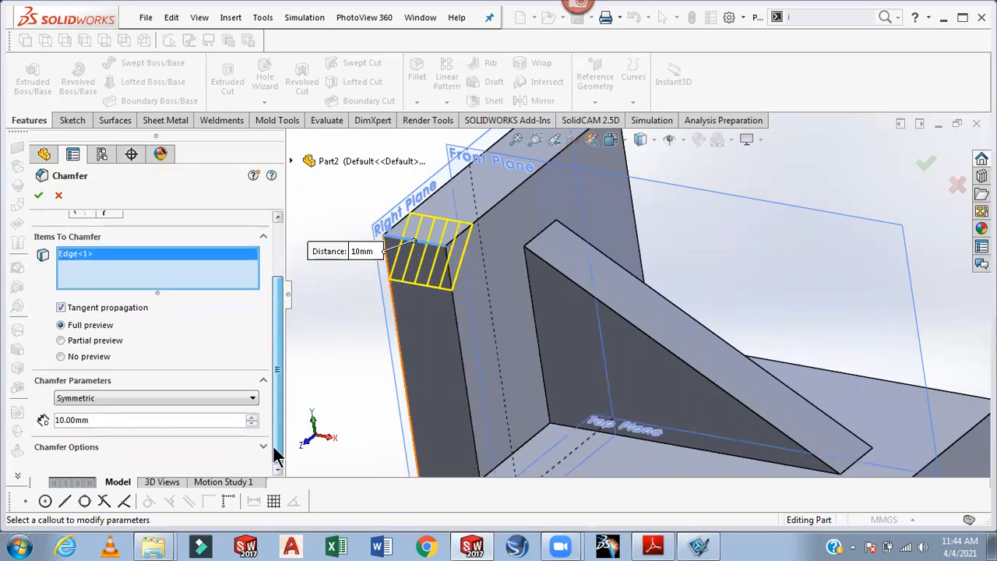
{"action": "left_click", "coordinate": [242, 398]}
{"action": "left_click", "coordinate": [228, 418]}
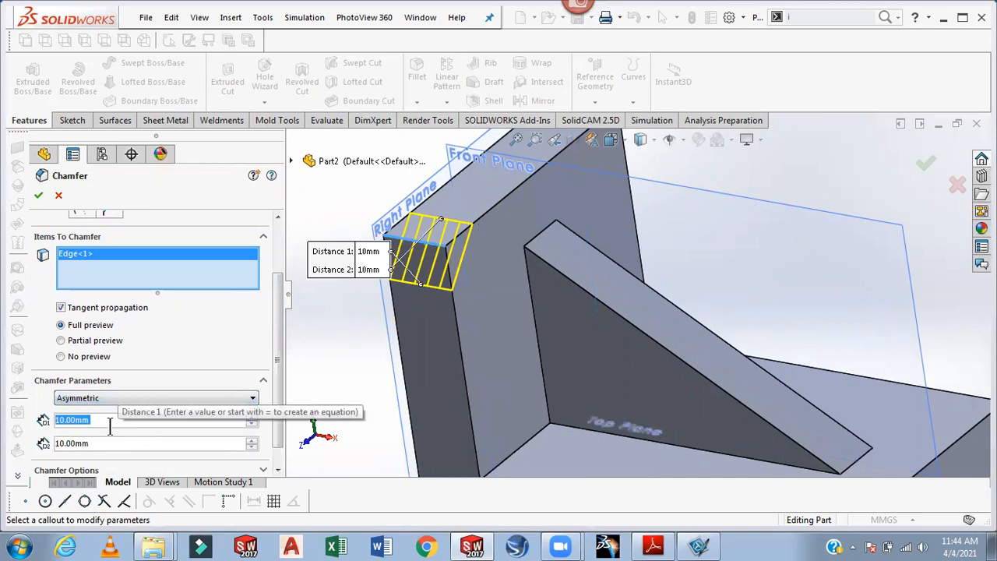
{"action": "type", "text": "16"}
{"action": "key", "text": "Return"}
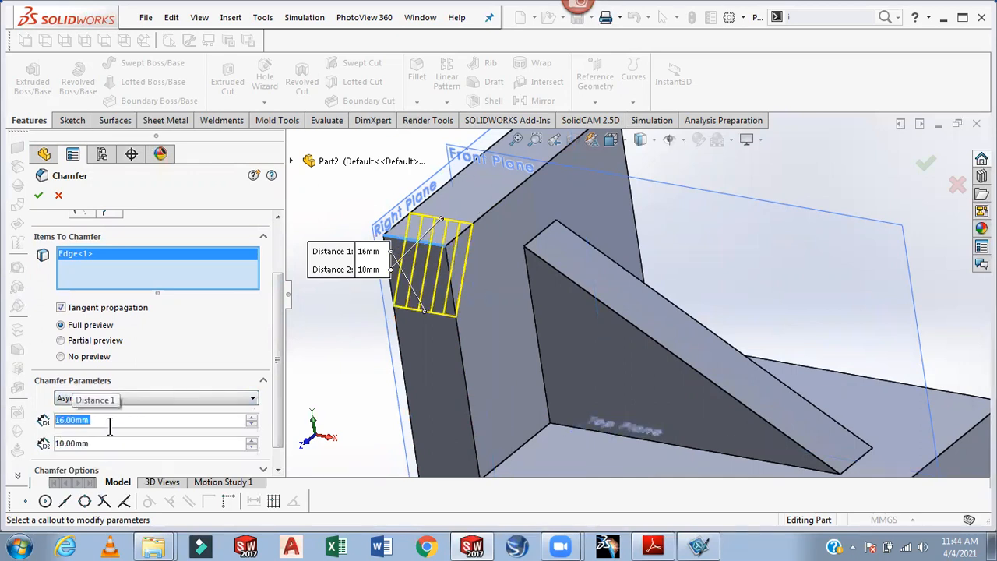
{"action": "left_click_drag", "start_coordinate": [98, 444], "coordinate": [34, 443]}
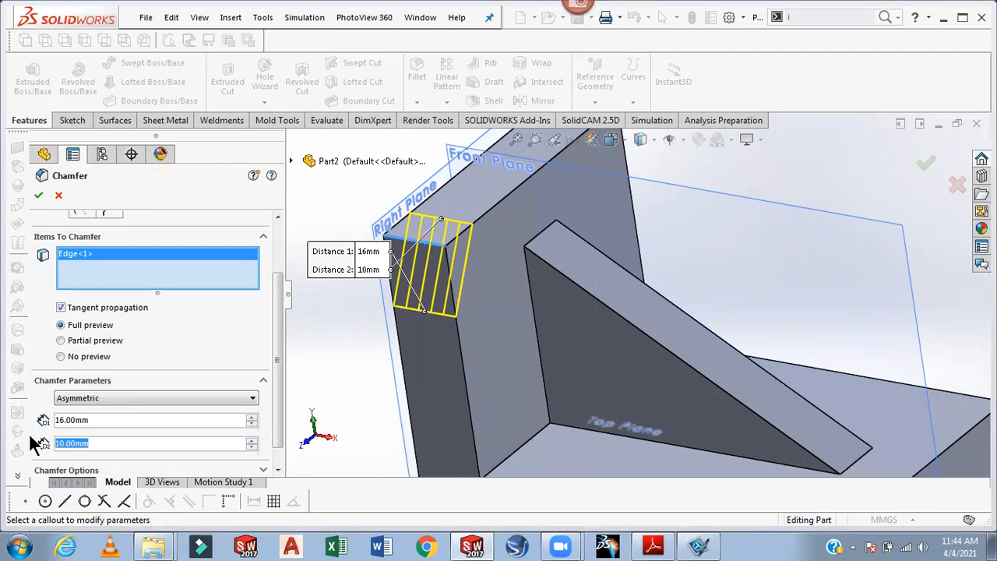
{"action": "type", "text": "16"}
{"action": "key", "text": "Return"}
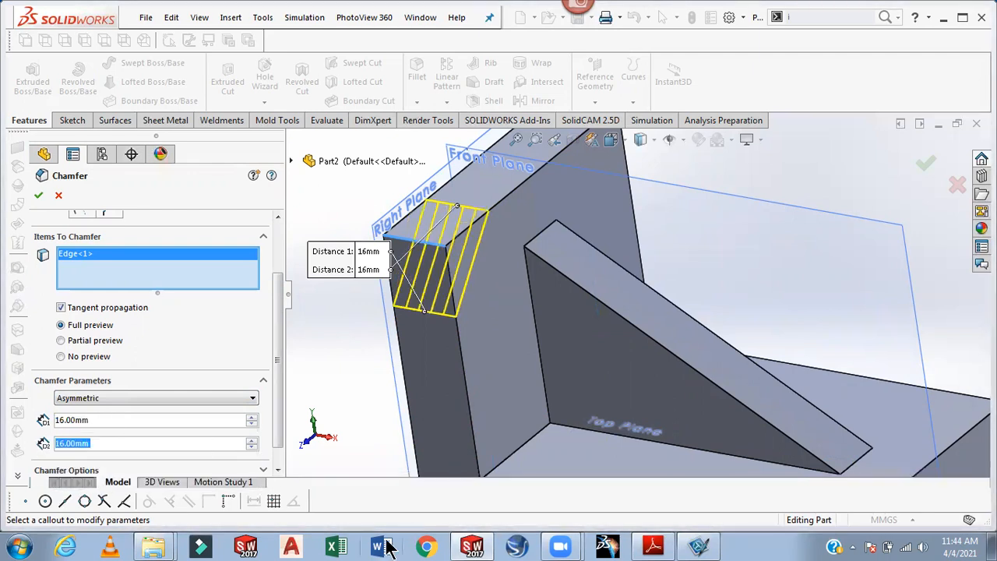
Check the corner chamfers in the Exercise 2 drawing, add the upright's opposite top corner edge, and accept the chamfer
{"action": "left_click", "coordinate": [653, 545]}
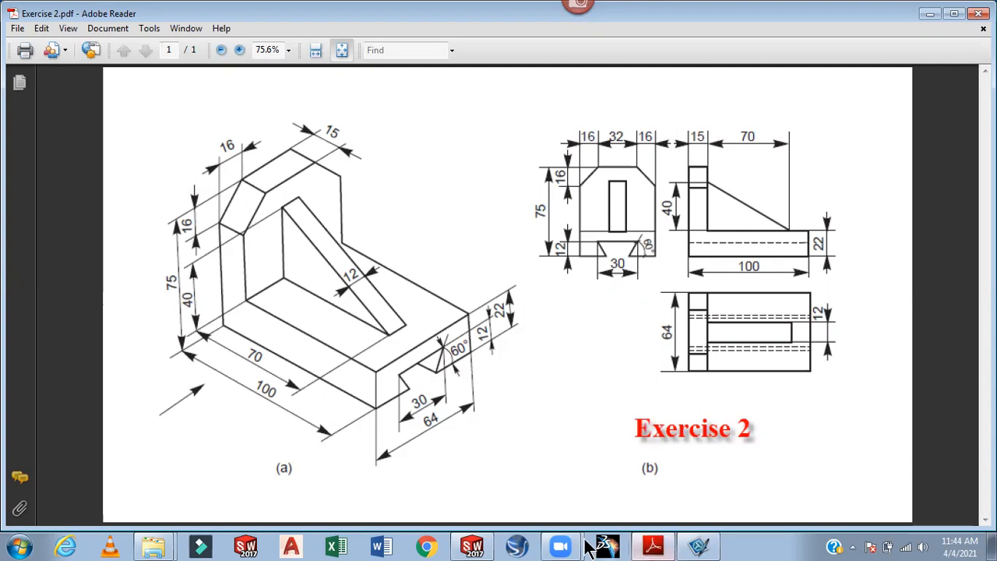
{"action": "left_click", "coordinate": [472, 547]}
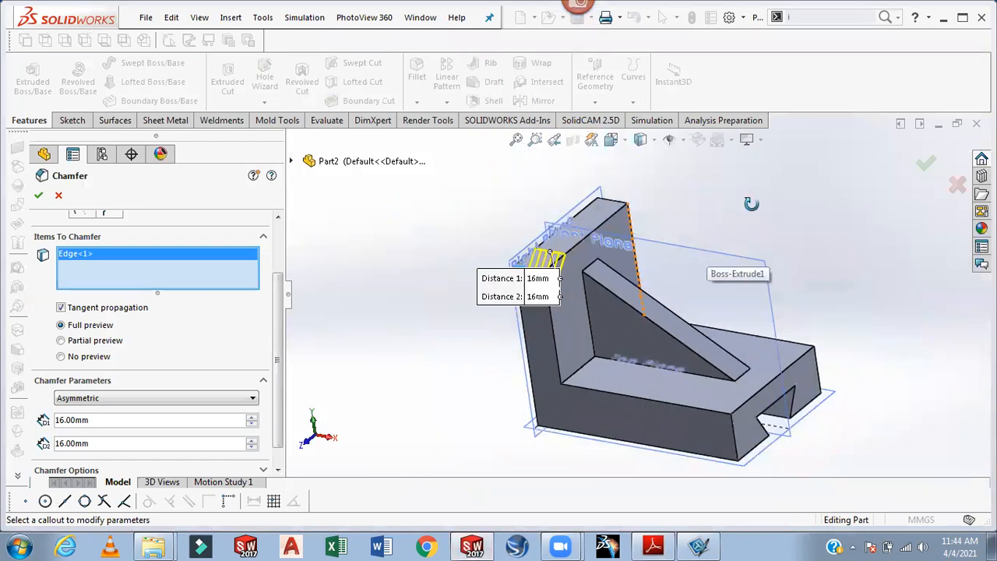
{"action": "middle_click_drag", "start_coordinate": [752, 203], "coordinate": [718, 276]}
{"action": "scroll", "coordinate": [702, 176], "scroll_direction": "down", "scroll_amount": 4}
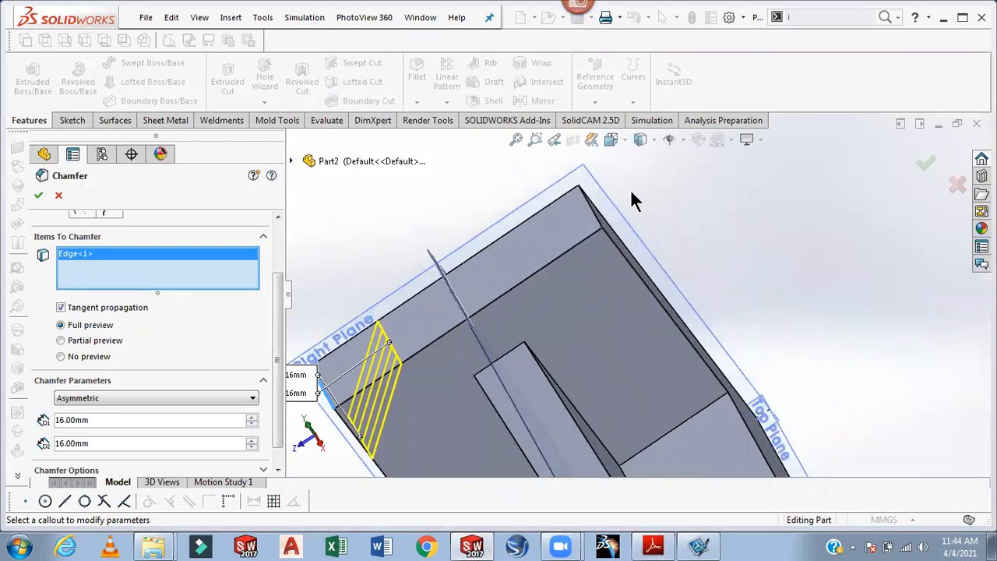
{"action": "left_click", "coordinate": [593, 209]}
{"action": "scroll", "coordinate": [733, 256], "scroll_direction": "up", "scroll_amount": 3}
{"action": "middle_click_drag", "start_coordinate": [734, 261], "coordinate": [715, 206]}
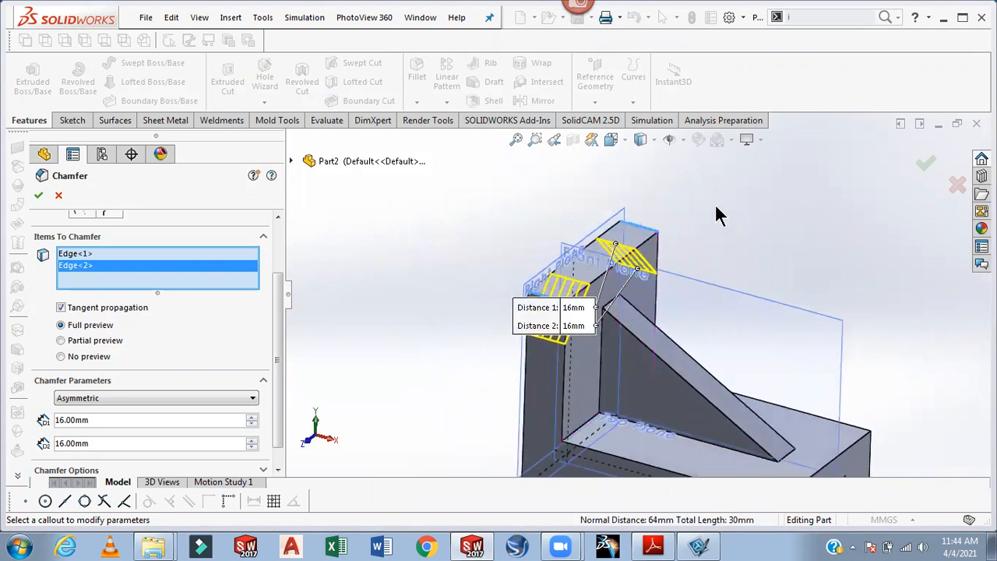
{"action": "left_click", "coordinate": [39, 195]}
{"action": "left_click", "coordinate": [788, 245]}
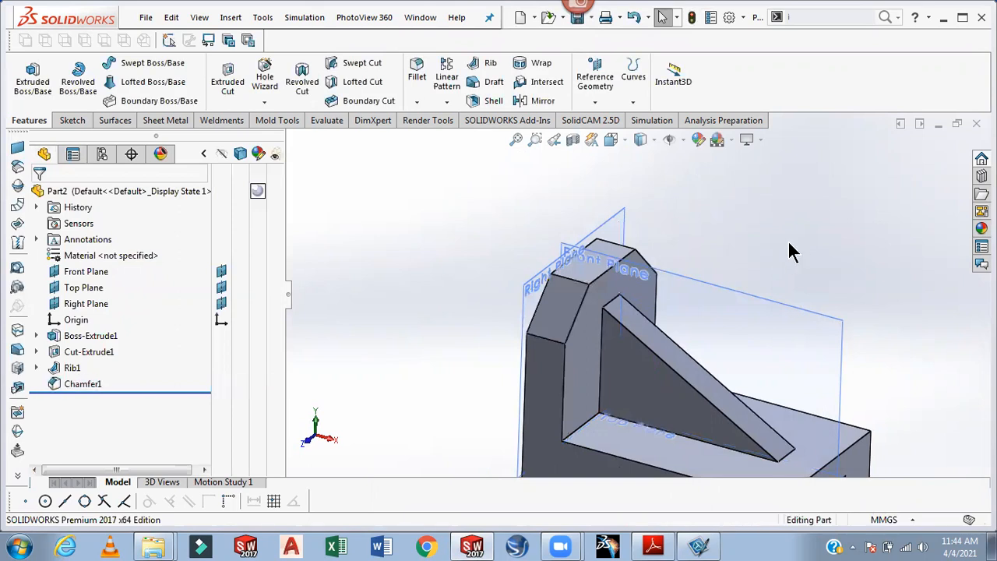
Hide the reference planes and show the whole bracket in a three-dimensional view
{"action": "scroll", "coordinate": [789, 243], "scroll_direction": "up", "scroll_amount": 3}
{"action": "scroll", "coordinate": [814, 323], "scroll_direction": "down", "scroll_amount": 2}
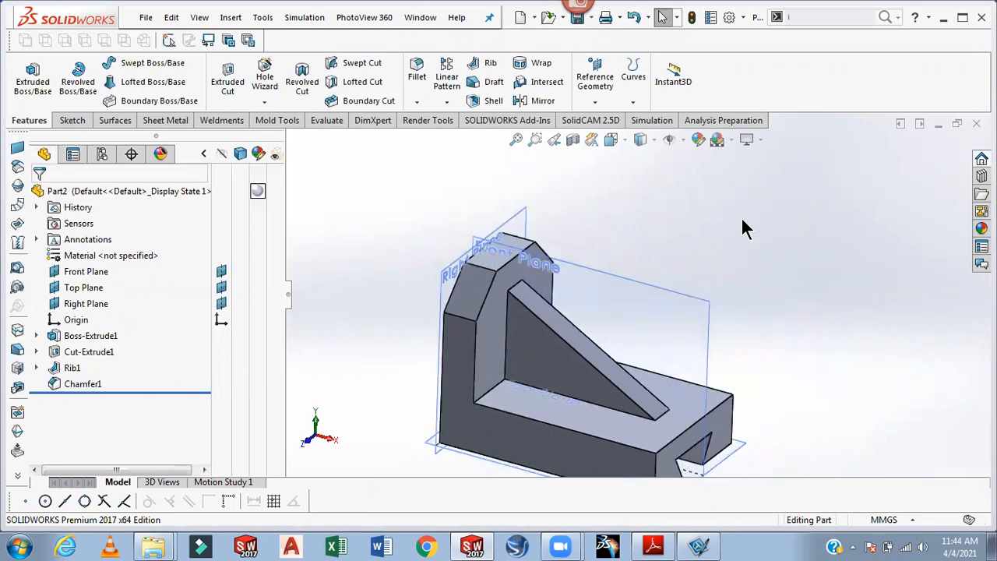
{"action": "left_click", "coordinate": [683, 137]}
{"action": "left_click", "coordinate": [675, 162]}
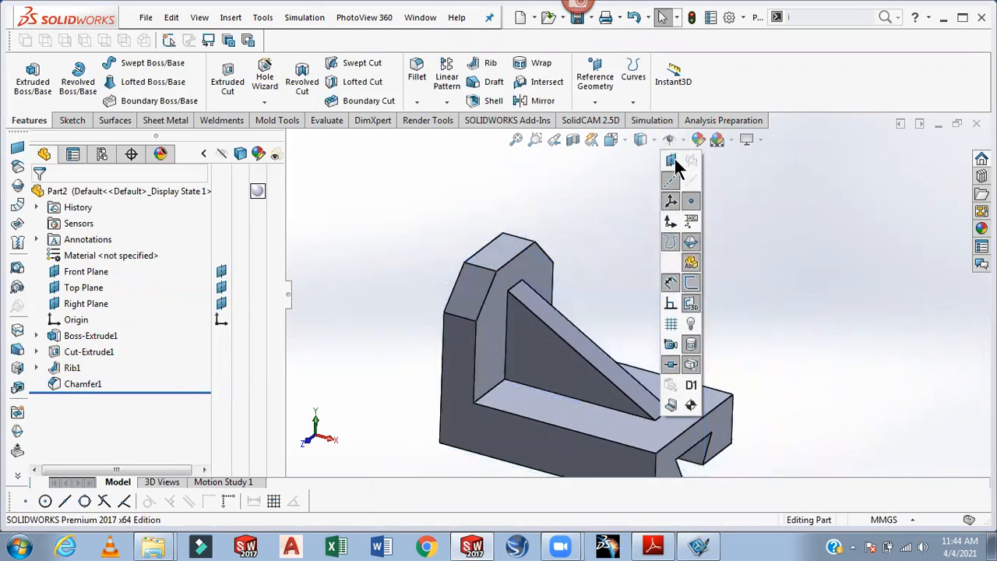
{"action": "key", "text": "f"}
{"action": "scroll", "coordinate": [763, 376], "scroll_direction": "down", "scroll_amount": 2}
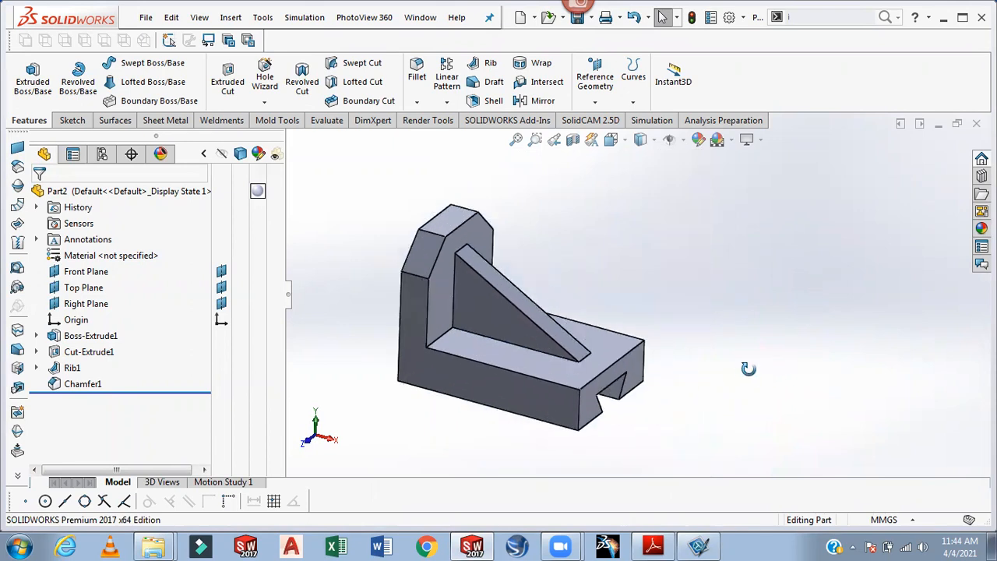
{"action": "middle_click_drag", "start_coordinate": [319, 320], "coordinate": [320, 273]}
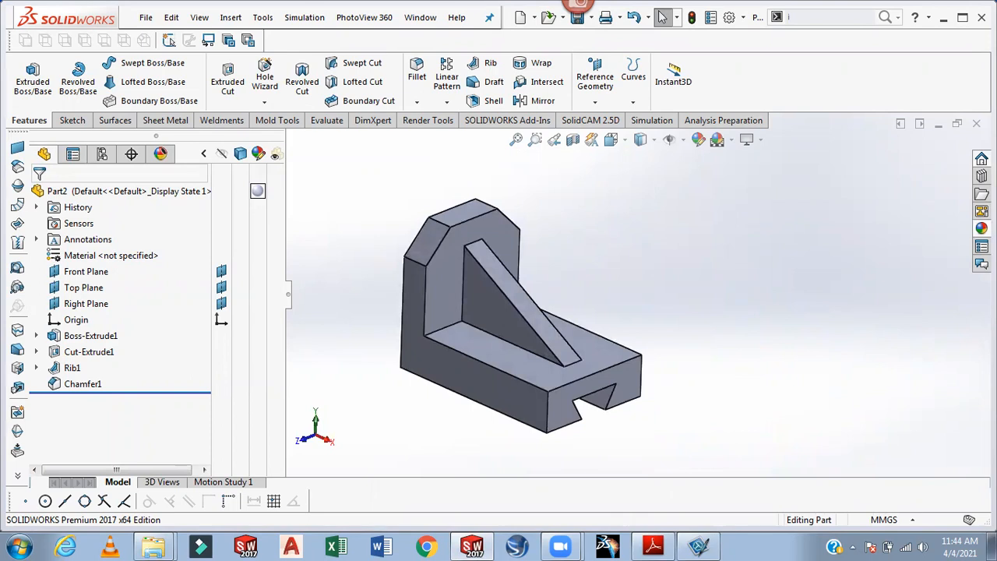
Apply the plain color appearance from the appearance library to the whole part
{"action": "left_click", "coordinate": [982, 228]}
{"action": "left_click_drag", "start_coordinate": [855, 373], "coordinate": [499, 232]}
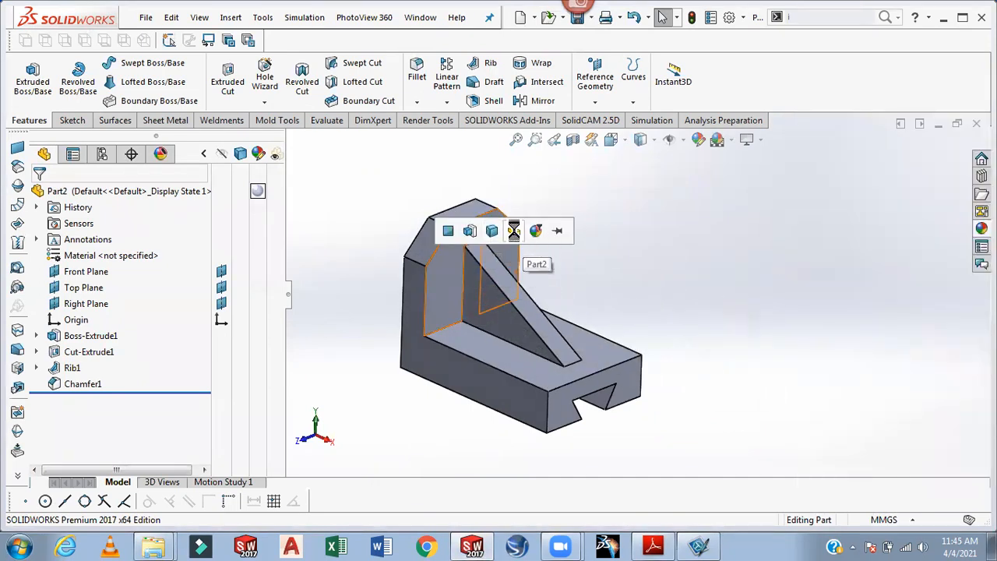
{"action": "left_click", "coordinate": [515, 232]}
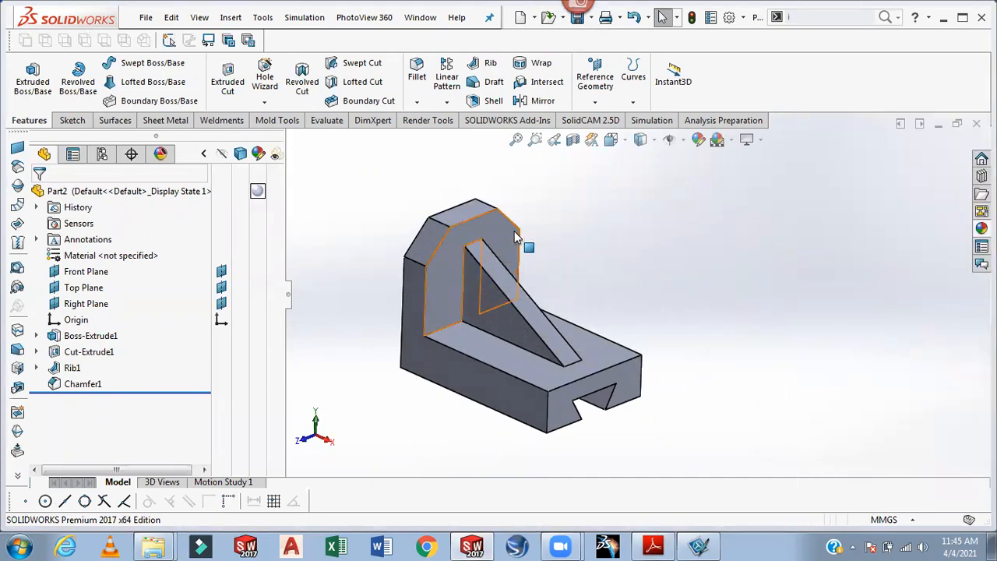
Change the part's color appearance to green, accept it, and return to the feature tree
{"action": "left_click", "coordinate": [161, 153]}
{"action": "left_click", "coordinate": [73, 242]}
{"action": "double_click", "coordinate": [73, 242]}
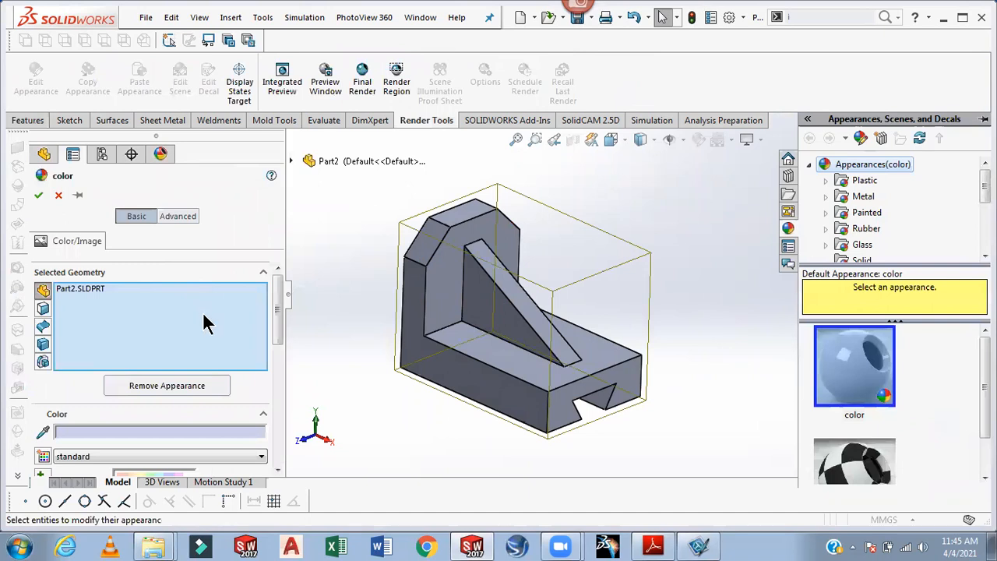
{"action": "left_click_drag", "start_coordinate": [277, 325], "coordinate": [281, 374]}
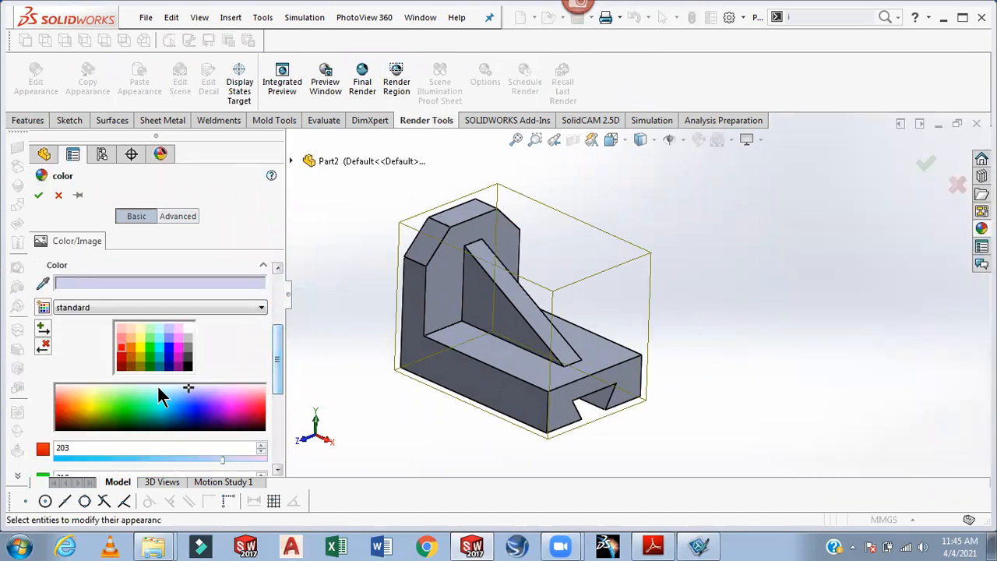
{"action": "left_click", "coordinate": [129, 413]}
{"action": "middle_click_drag", "start_coordinate": [729, 299], "coordinate": [705, 309]}
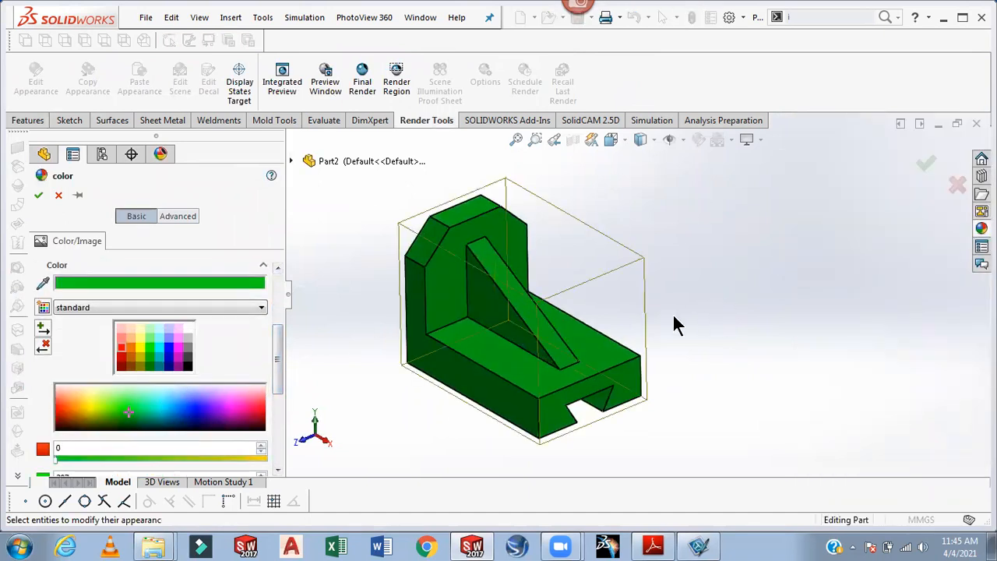
{"action": "left_click", "coordinate": [37, 196]}
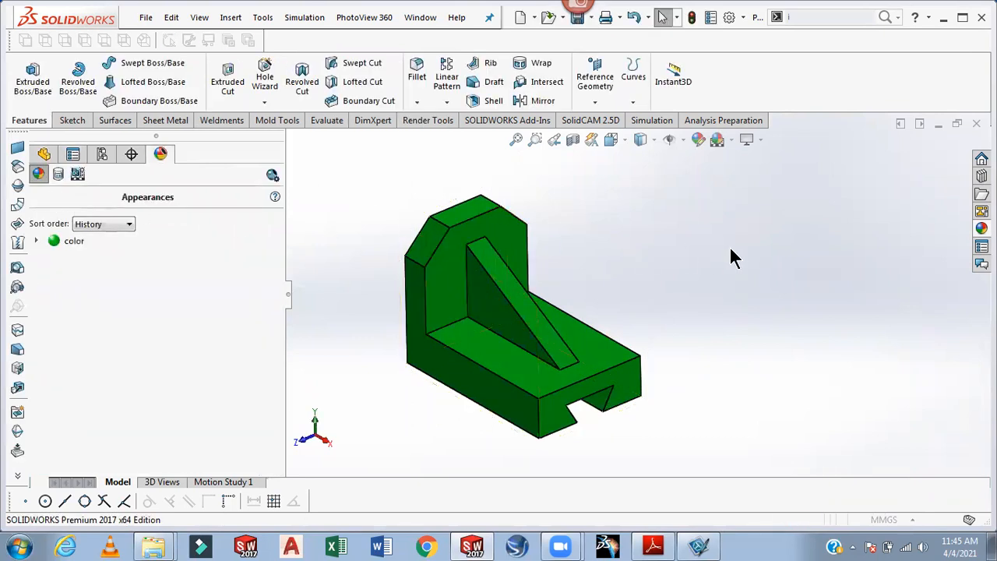
{"action": "left_click", "coordinate": [43, 155]}
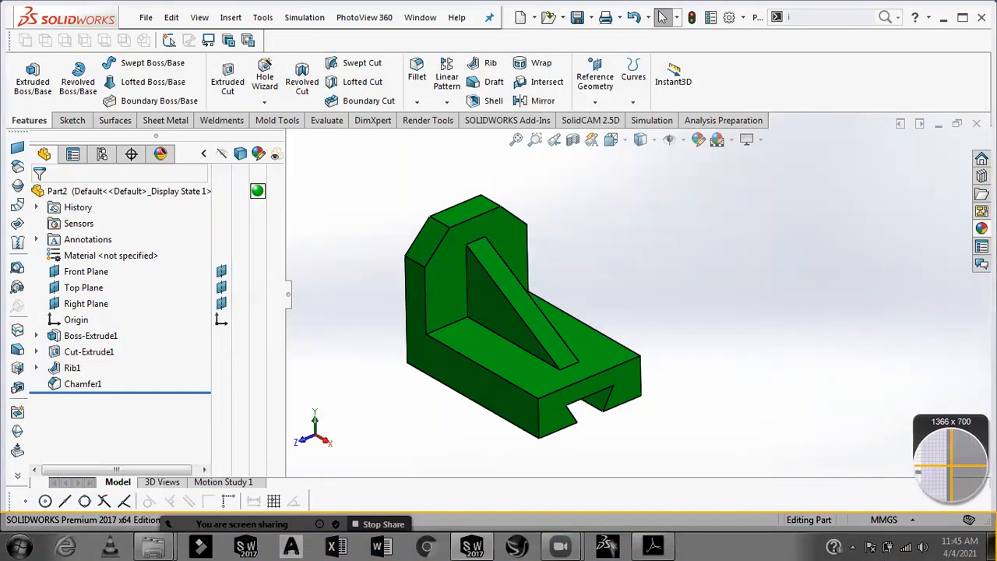
Capture the screen showing the green bracket in Snagit and minimize the Snagit Editor
{"action": "left_click", "coordinate": [996, 511]}
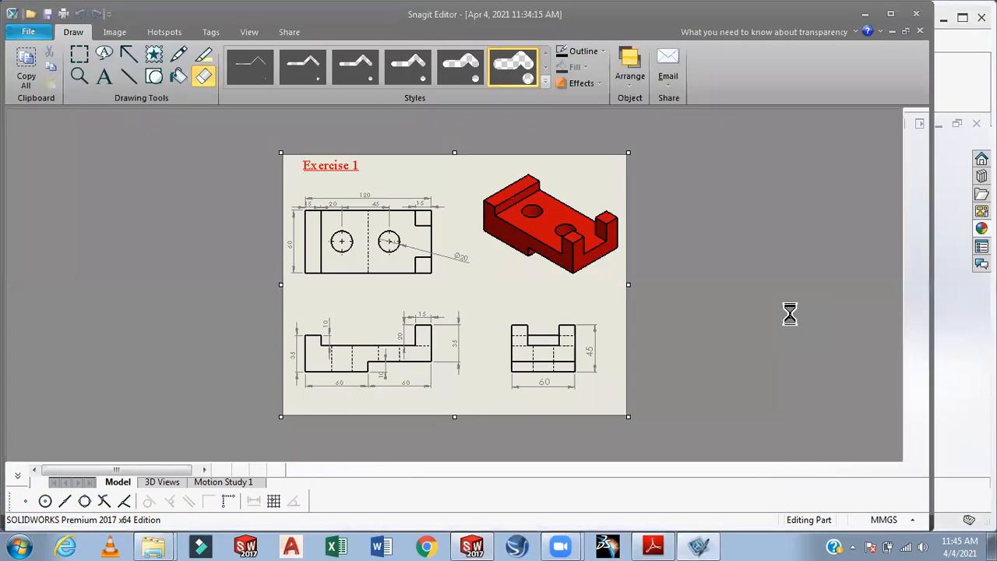
{"action": "left_click", "coordinate": [867, 17]}
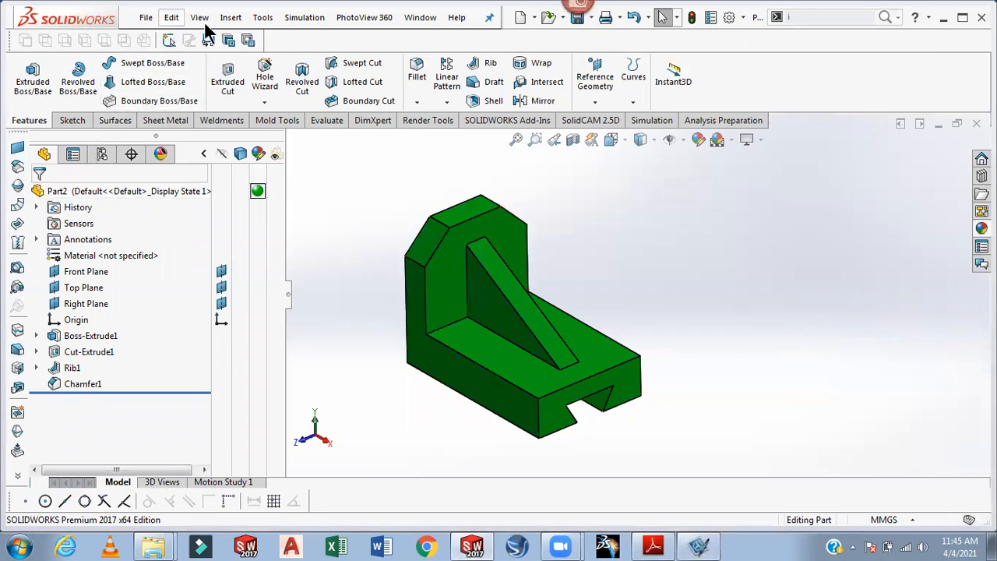
Save the part as Exercise 2 in the Solidworks Exercise folder
{"action": "left_click", "coordinate": [577, 18]}
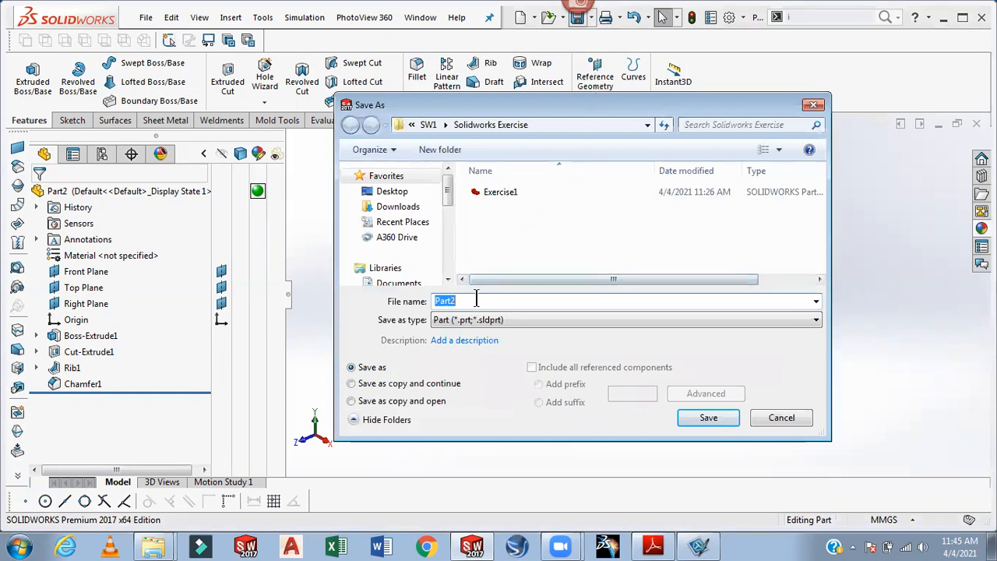
{"action": "type", "text": "Exer"}
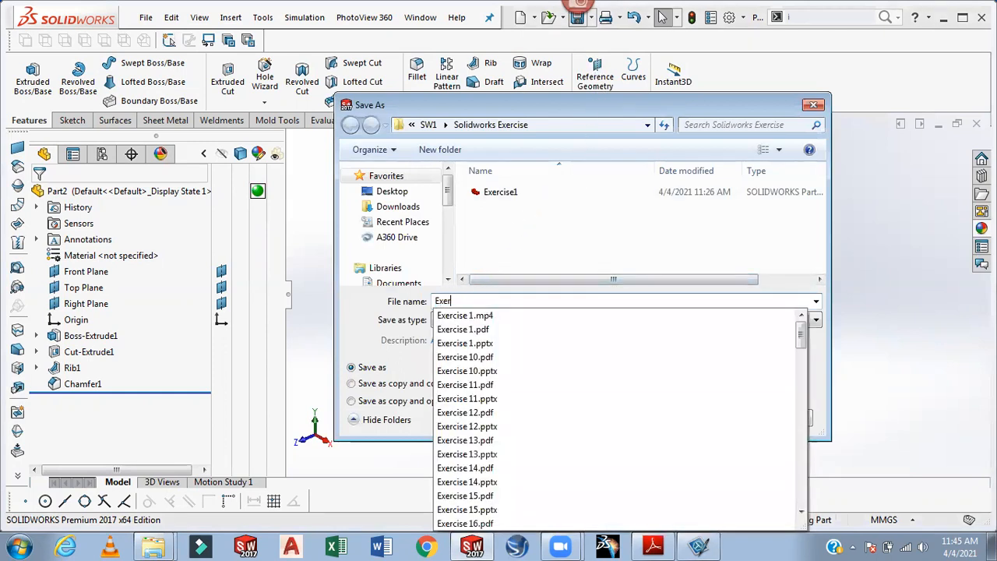
{"action": "type", "text": "cise 2"}
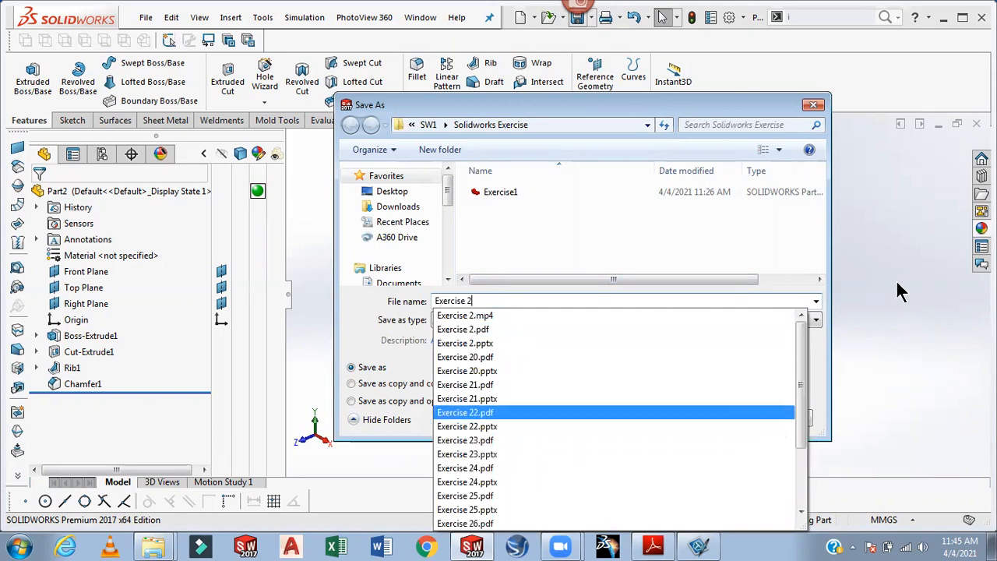
{"action": "key", "text": "Return"}
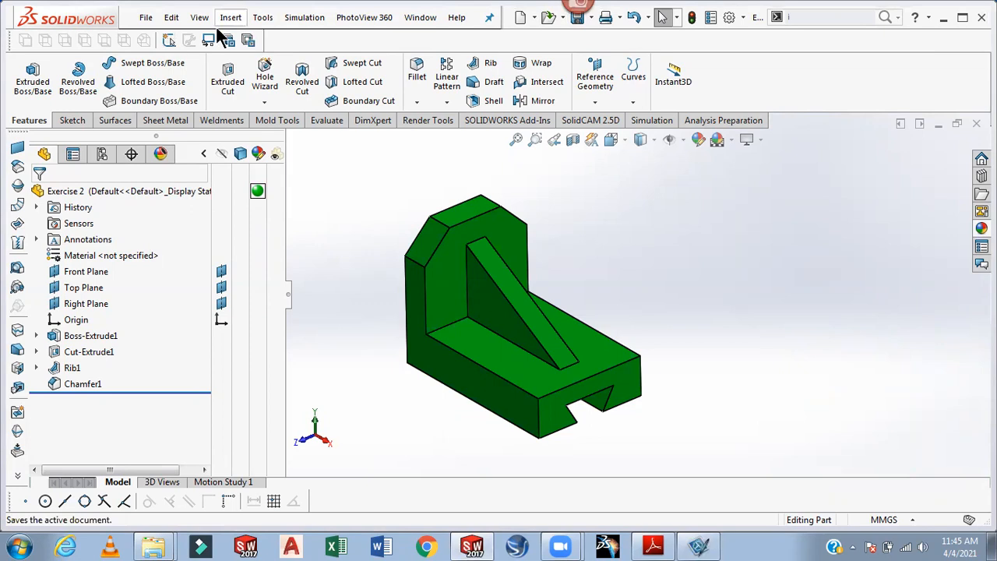
Save the Exercise 2 part once more and close it
{"action": "left_click", "coordinate": [148, 19]}
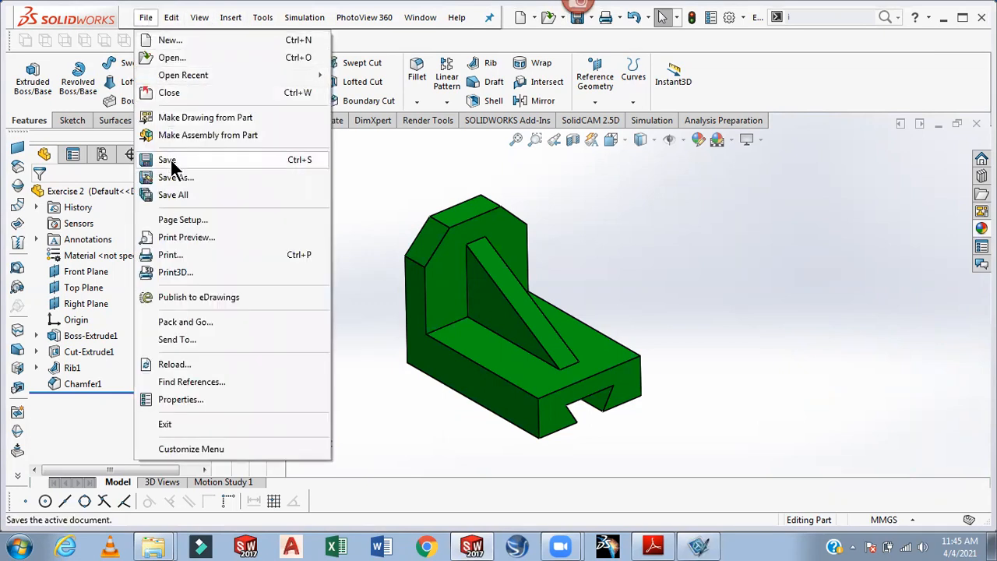
{"action": "left_click", "coordinate": [165, 159]}
{"action": "left_click", "coordinate": [146, 18]}
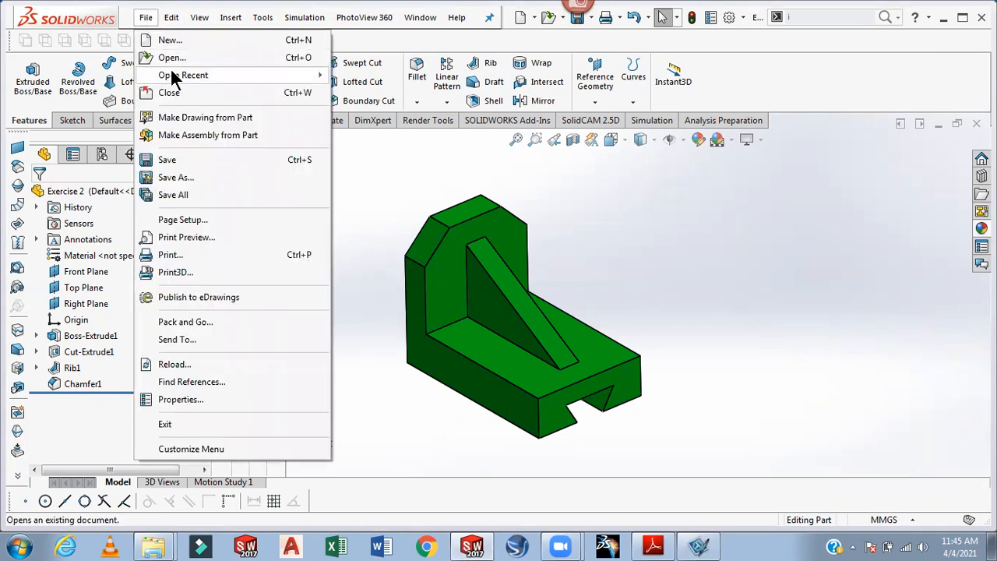
{"action": "left_click", "coordinate": [169, 93]}
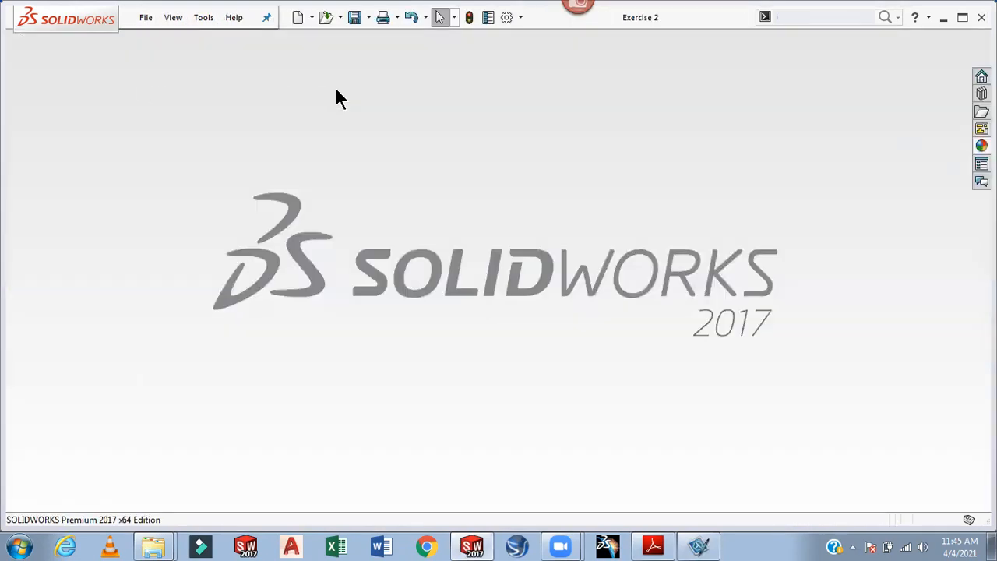
Create a new drawing document with the standard A4 (ISO) sheet format
{"action": "left_click", "coordinate": [299, 17]}
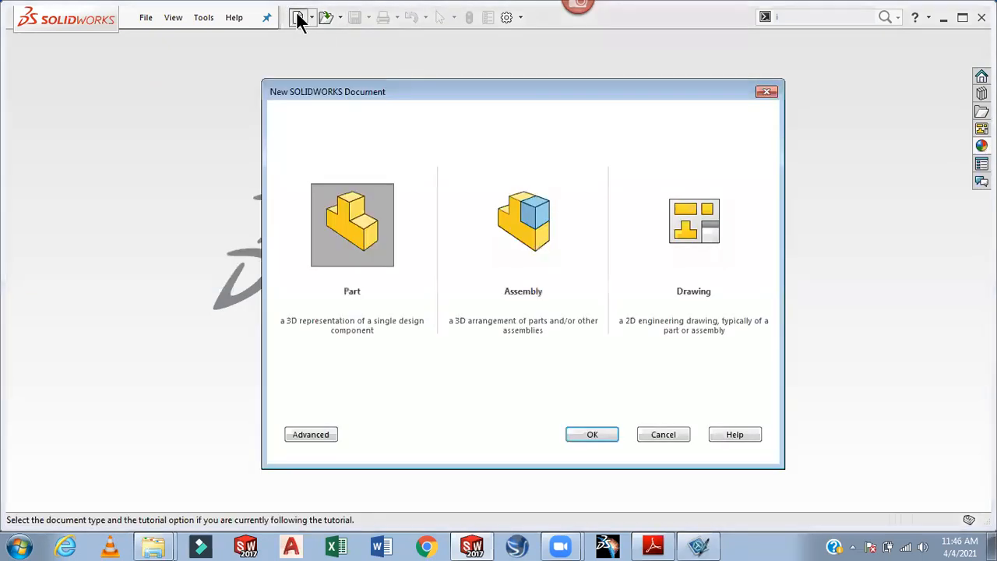
{"action": "left_click", "coordinate": [692, 228]}
{"action": "left_click", "coordinate": [595, 434]}
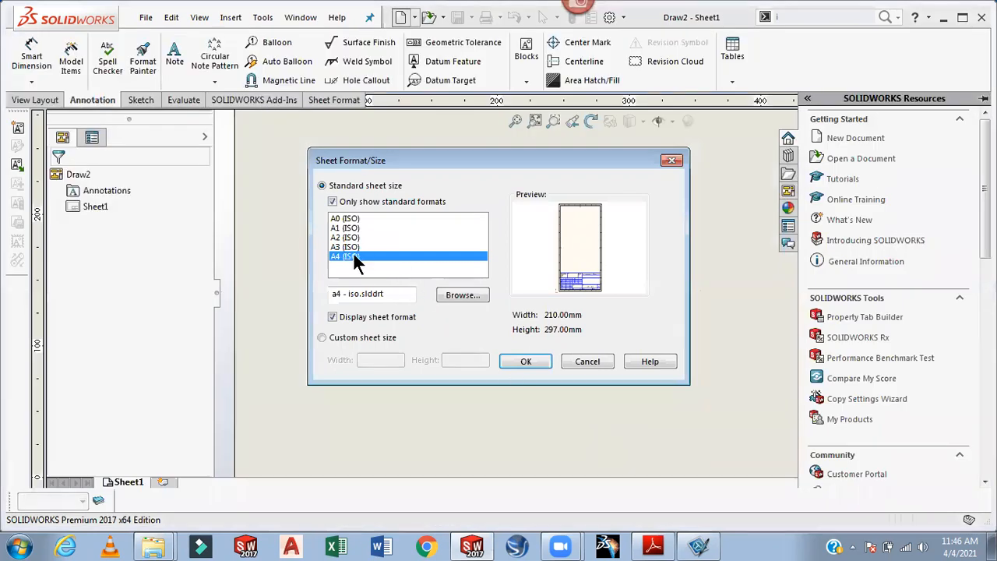
{"action": "left_click", "coordinate": [524, 364]}
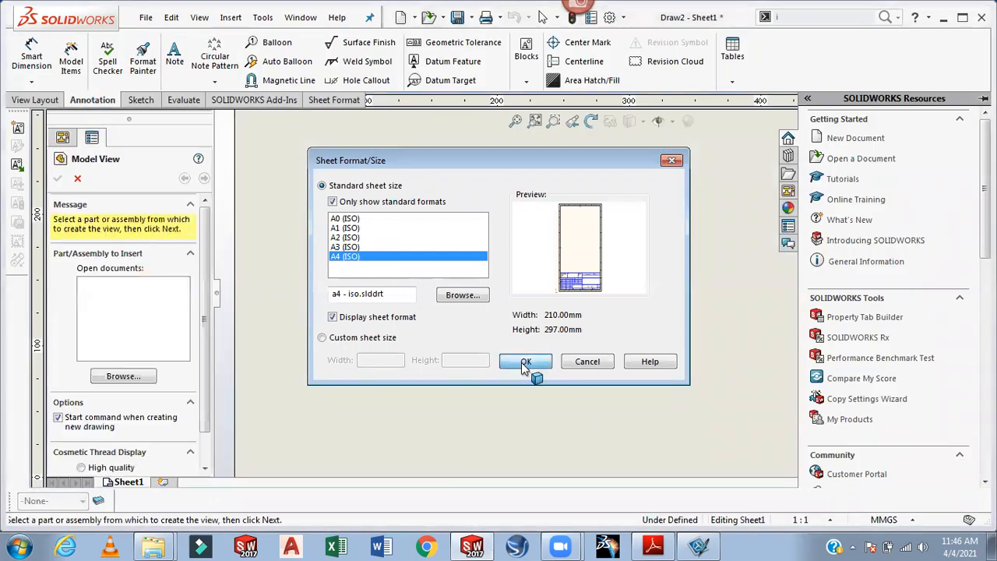
Insert the Exercise 2 part as a front view with hidden lines visible, placed above the title block
{"action": "left_click", "coordinate": [118, 377]}
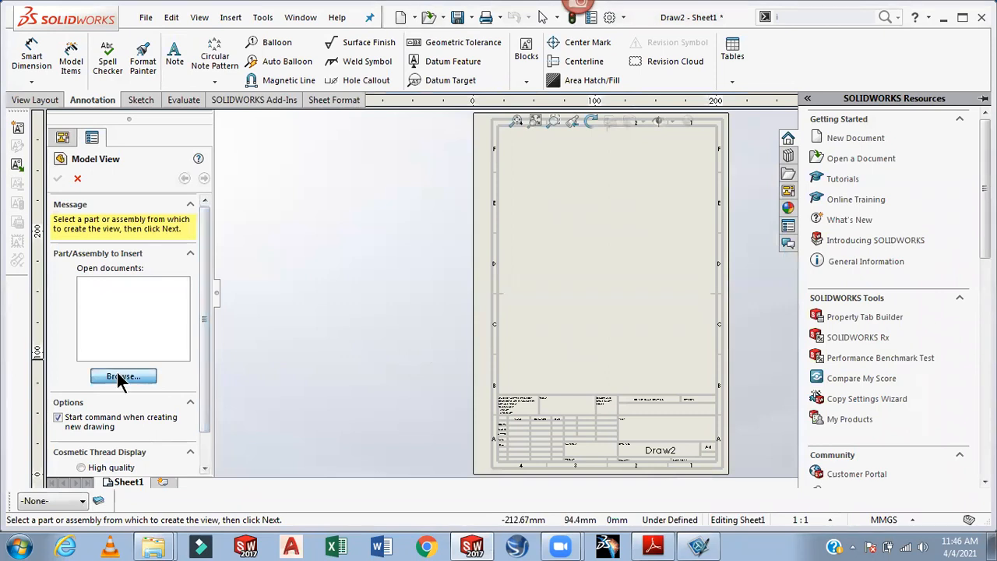
{"action": "left_click", "coordinate": [419, 145]}
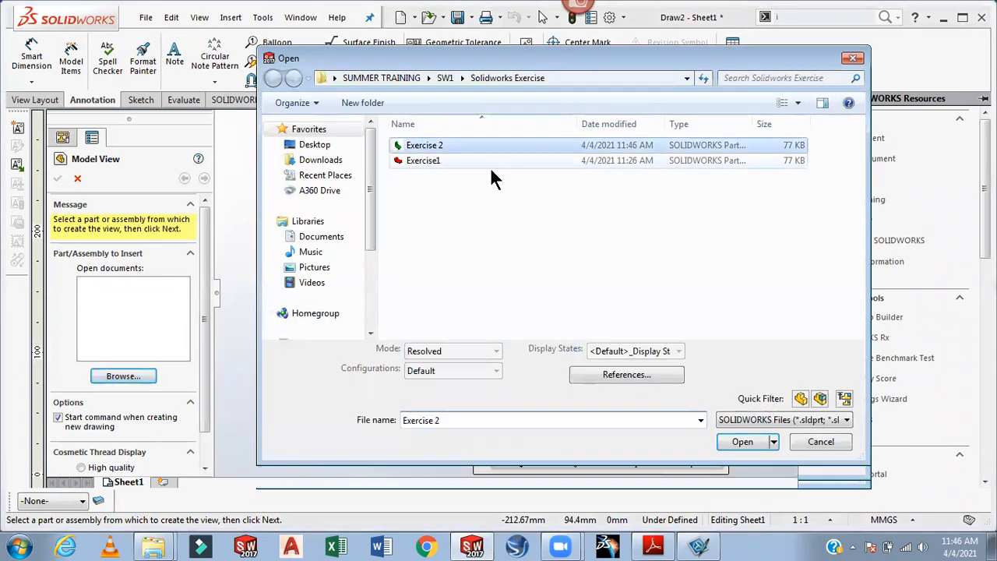
{"action": "left_click", "coordinate": [742, 443]}
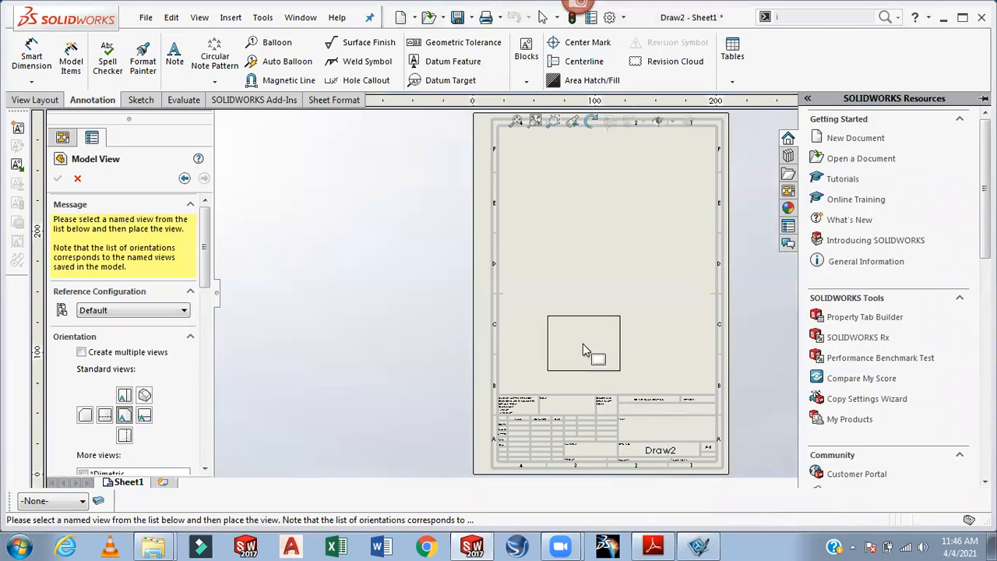
{"action": "left_click_drag", "start_coordinate": [205, 283], "coordinate": [230, 418]}
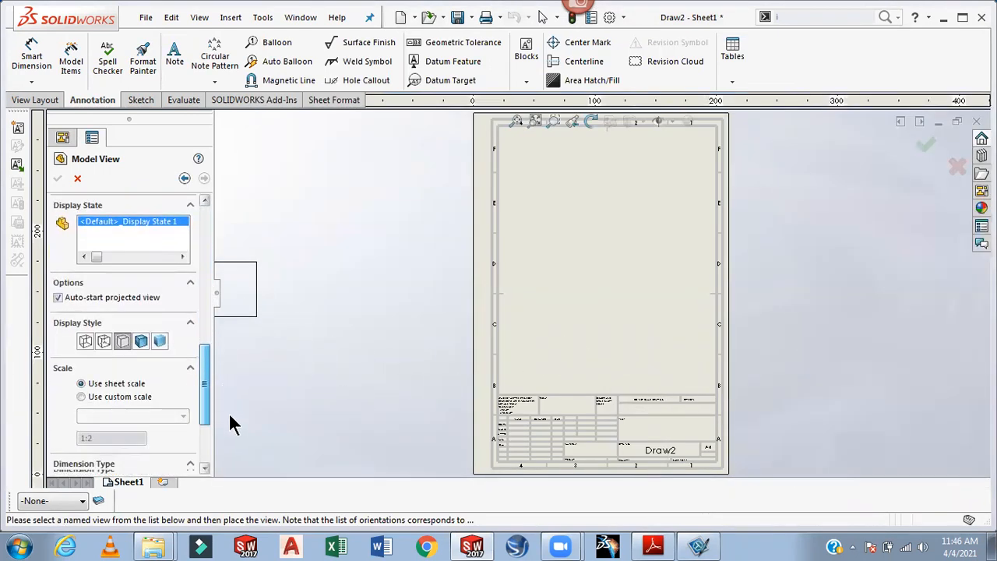
{"action": "left_click", "coordinate": [104, 342]}
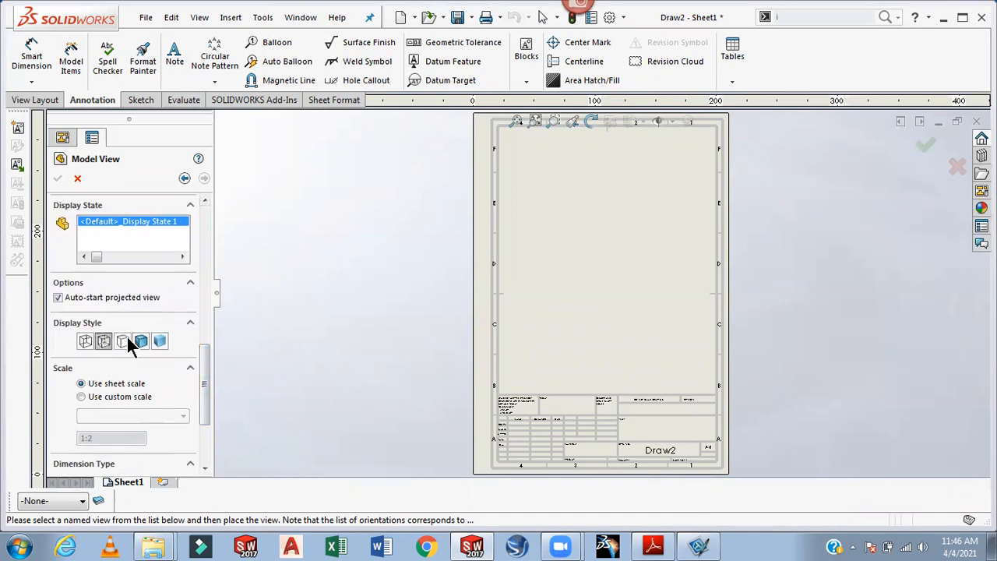
{"action": "left_click", "coordinate": [558, 331]}
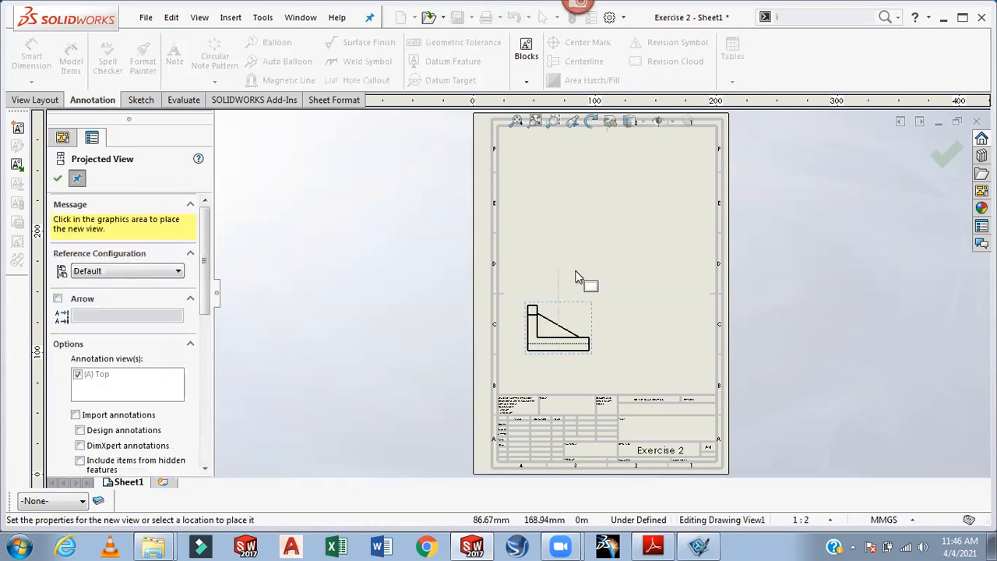
Project a top view above the front view and a right-side view beside it
{"action": "scroll", "coordinate": [577, 276], "scroll_direction": "down", "scroll_amount": 2}
{"action": "scroll", "coordinate": [565, 272], "scroll_direction": "down", "scroll_amount": 3}
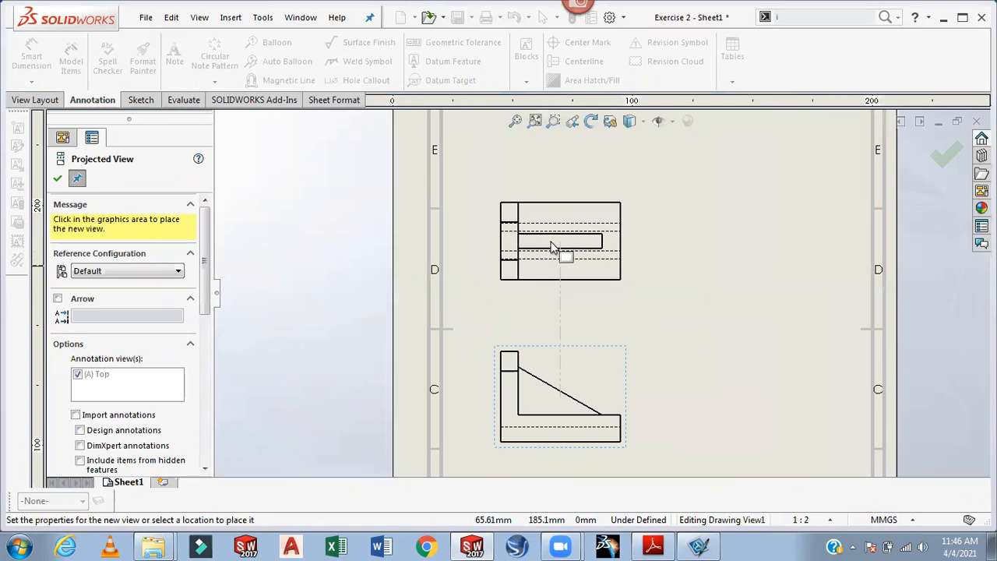
{"action": "left_click", "coordinate": [552, 246]}
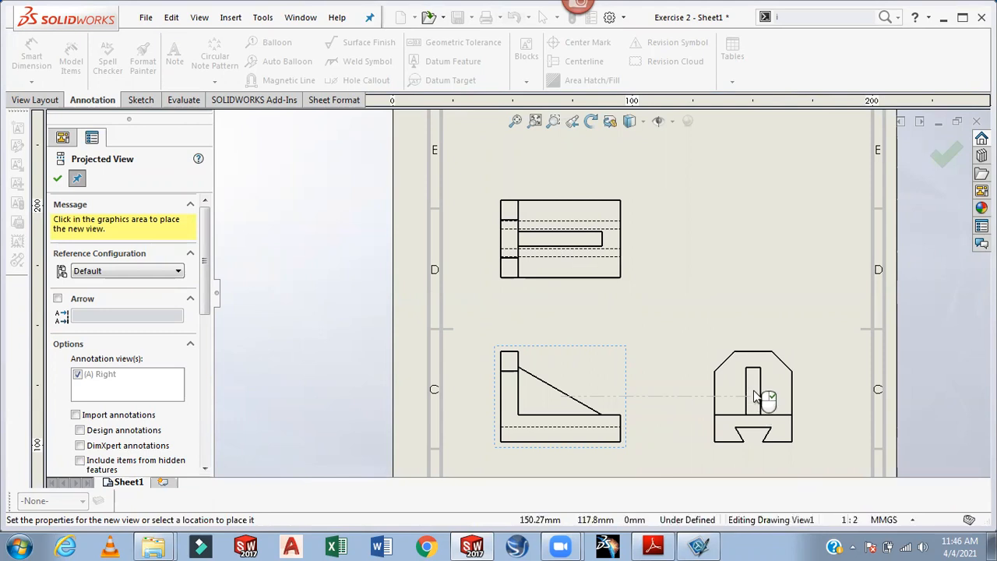
{"action": "left_click", "coordinate": [756, 405]}
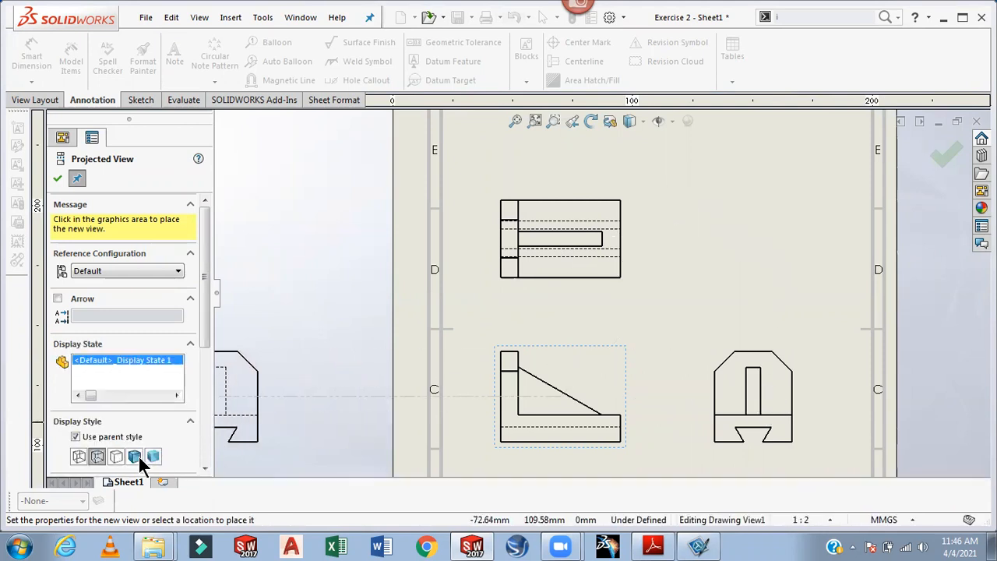
Place a projected isometric view in Shaded With Edges style diagonally above the front view and finish the view placement
{"action": "left_click", "coordinate": [137, 455]}
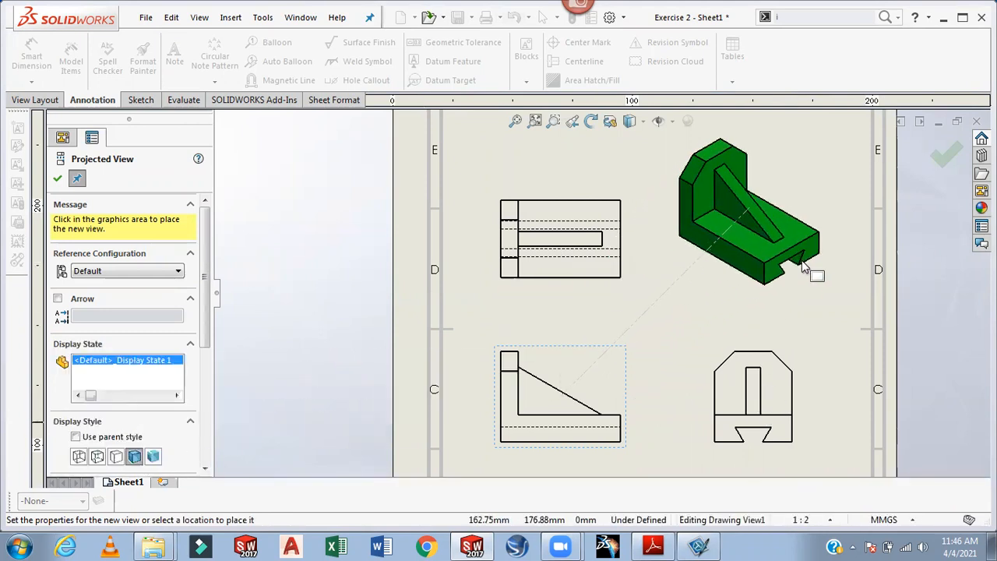
{"action": "left_click", "coordinate": [796, 261]}
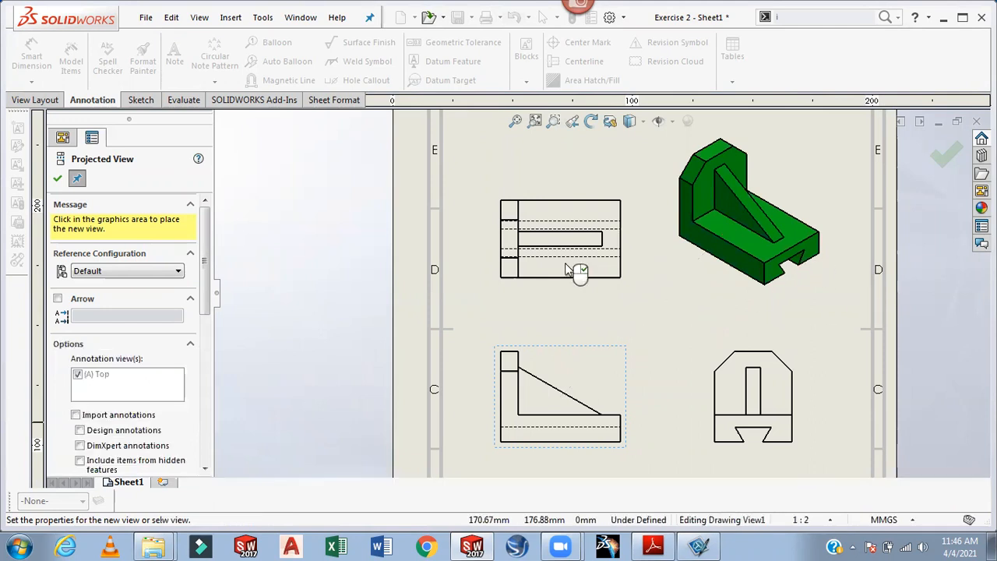
{"action": "left_click", "coordinate": [58, 179]}
{"action": "scroll", "coordinate": [701, 261], "scroll_direction": "down", "scroll_amount": 1}
{"action": "left_click_drag", "start_coordinate": [825, 306], "coordinate": [843, 327]}
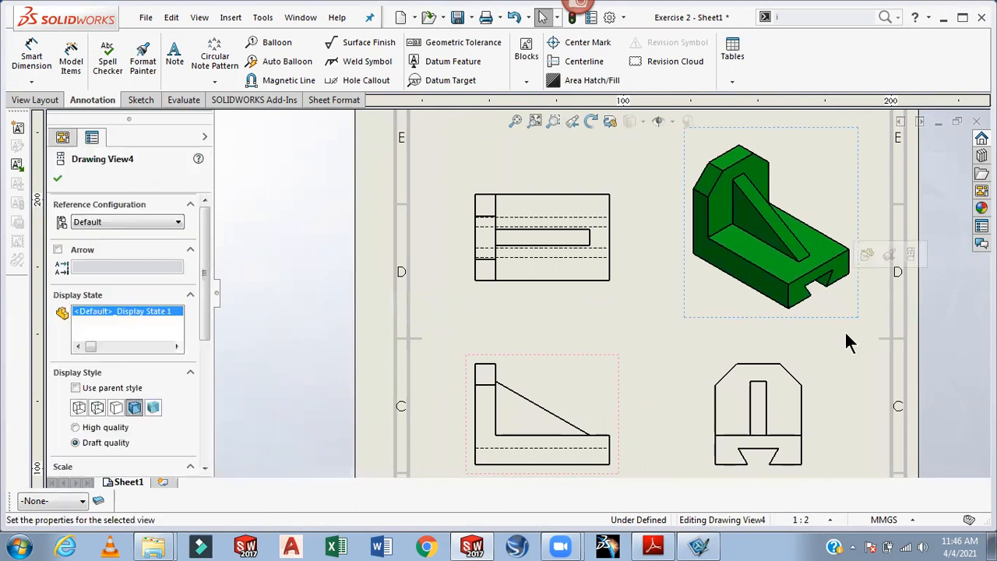
{"action": "left_click", "coordinate": [59, 175]}
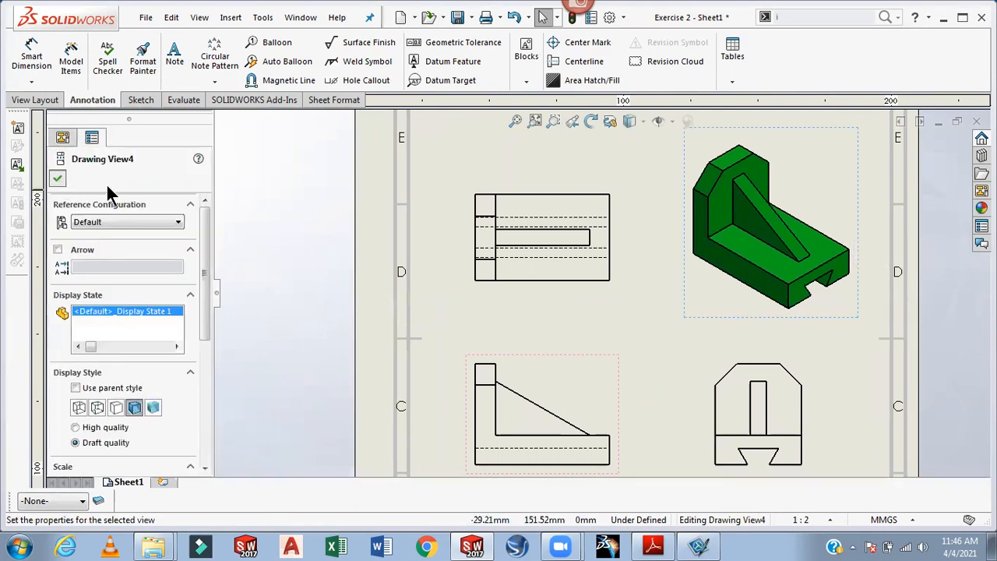
Dimension the bracket's overall height in the front view with Smart Dimension, placing it beside the vertical back edge
{"action": "scroll", "coordinate": [648, 208], "scroll_direction": "down", "scroll_amount": 2}
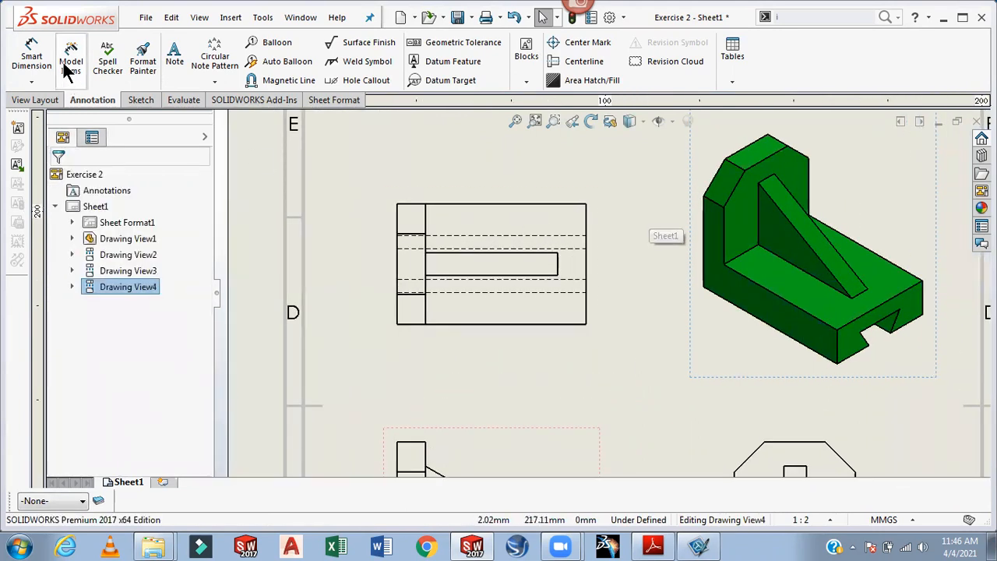
{"action": "left_click", "coordinate": [33, 54]}
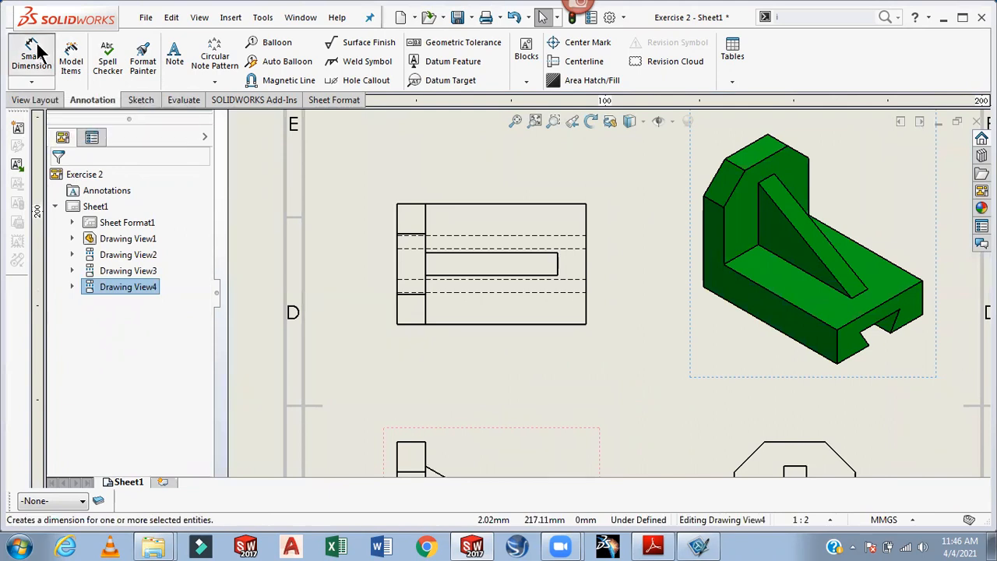
{"action": "key", "text": "f"}
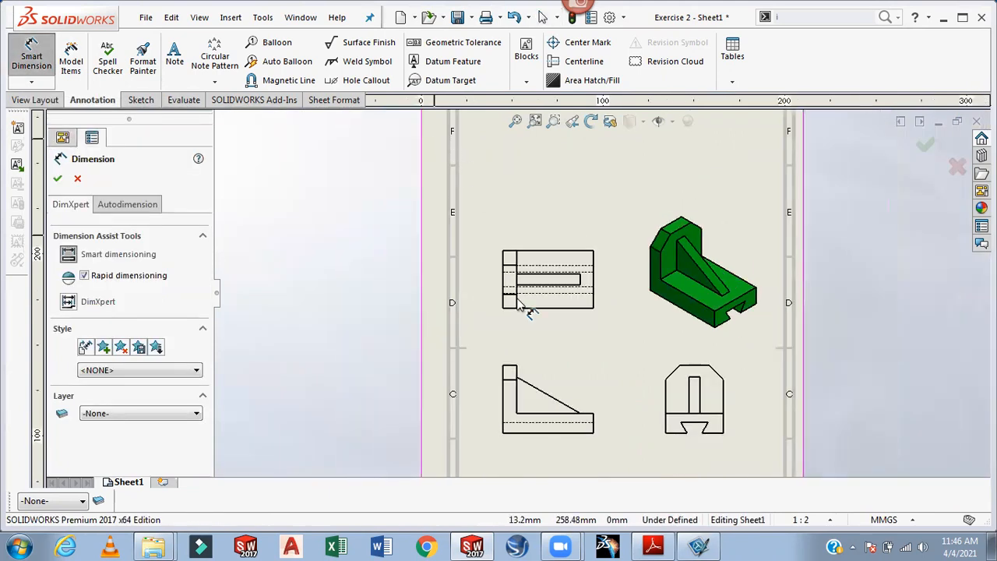
{"action": "scroll", "coordinate": [523, 434], "scroll_direction": "down", "scroll_amount": 3}
{"action": "left_click", "coordinate": [508, 355]}
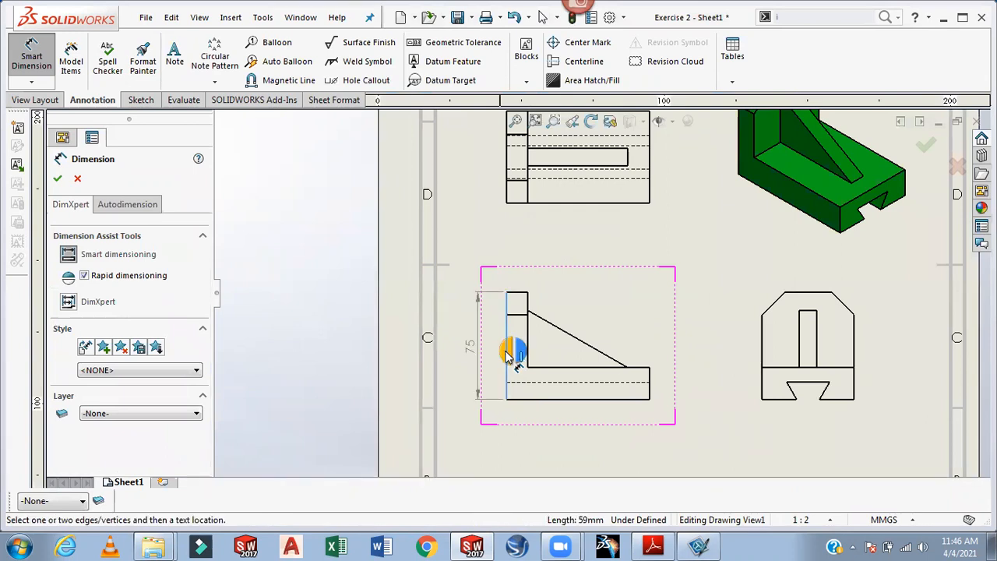
{"action": "scroll", "coordinate": [514, 343], "scroll_direction": "up", "scroll_amount": 3}
{"action": "scroll", "coordinate": [520, 343], "scroll_direction": "down", "scroll_amount": 2}
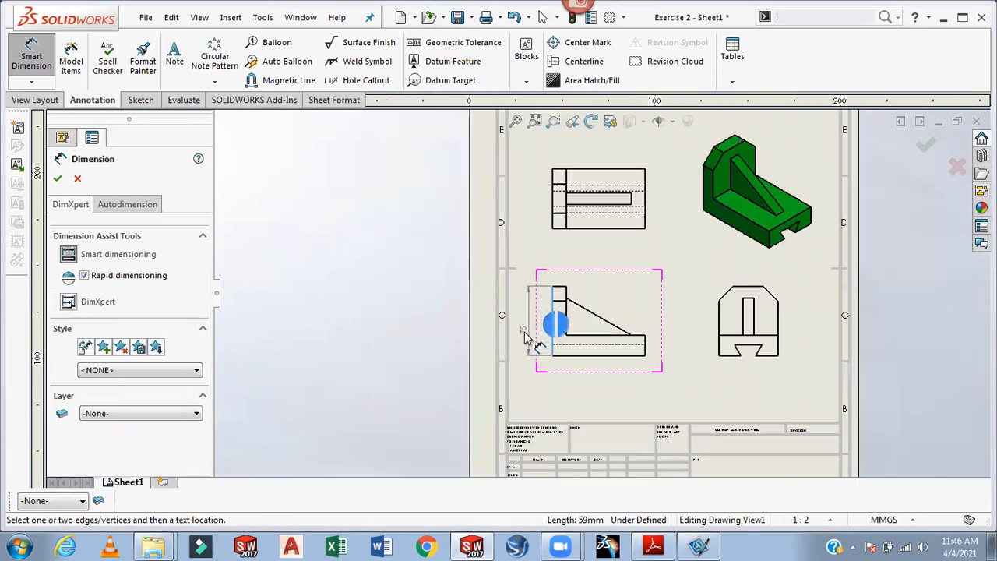
{"action": "left_click", "coordinate": [545, 320]}
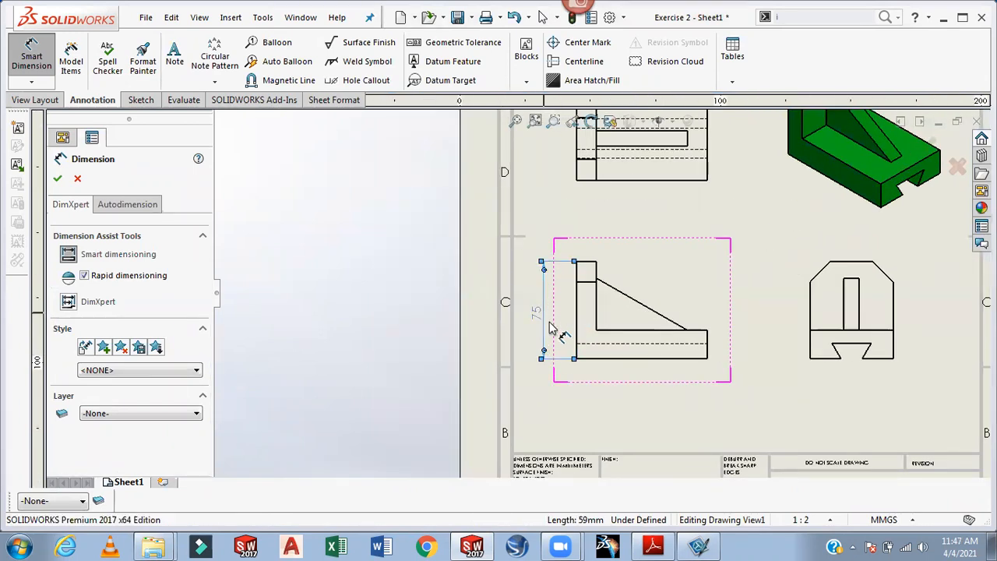
Dimension the front view's overall length below the bottom edge and the base thickness beside its free end
{"action": "scroll", "coordinate": [633, 374], "scroll_direction": "down", "scroll_amount": 2}
{"action": "left_click", "coordinate": [638, 332]}
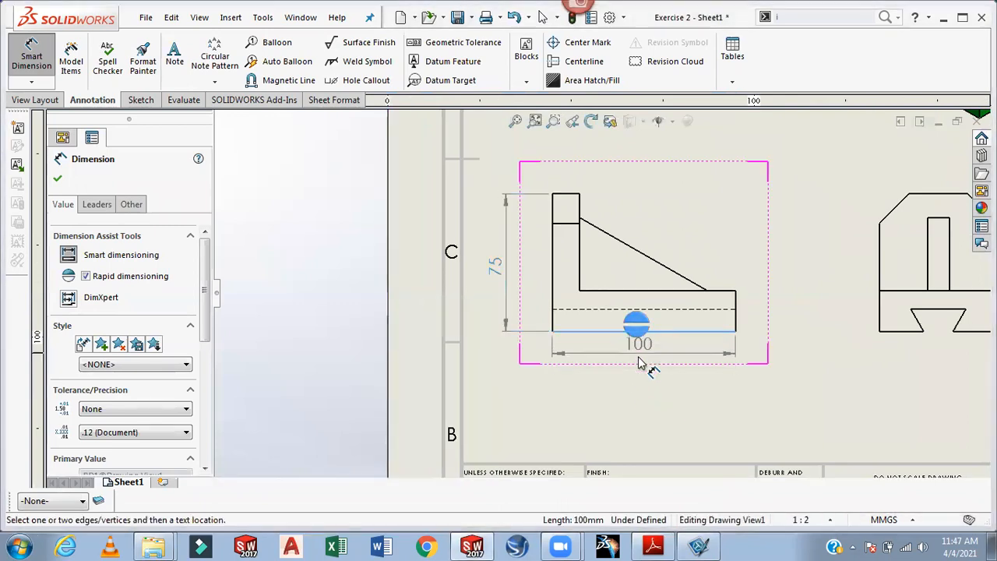
{"action": "left_click", "coordinate": [643, 362]}
{"action": "scroll", "coordinate": [779, 328], "scroll_direction": "down", "scroll_amount": 2}
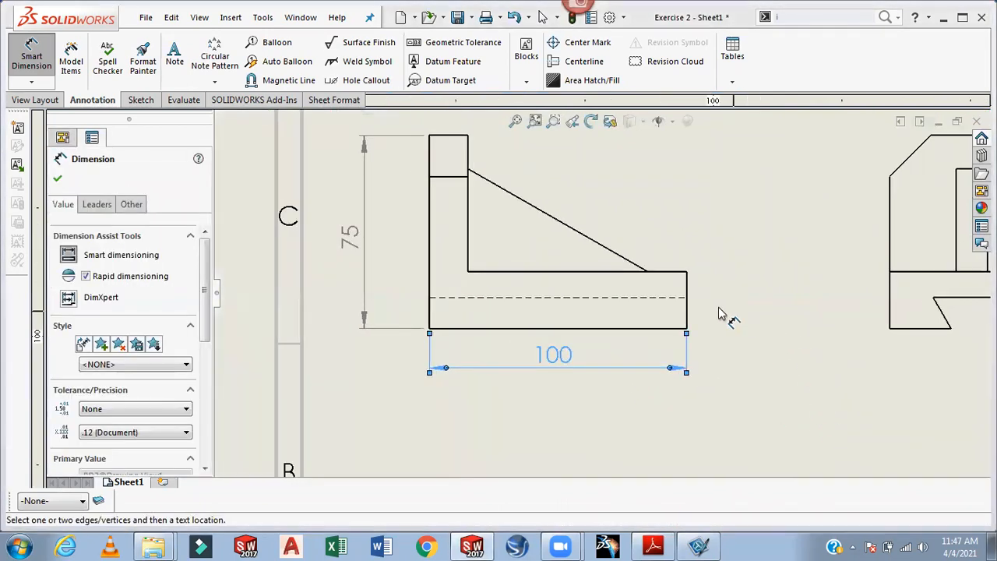
{"action": "left_click", "coordinate": [685, 312]}
{"action": "left_click", "coordinate": [723, 316]}
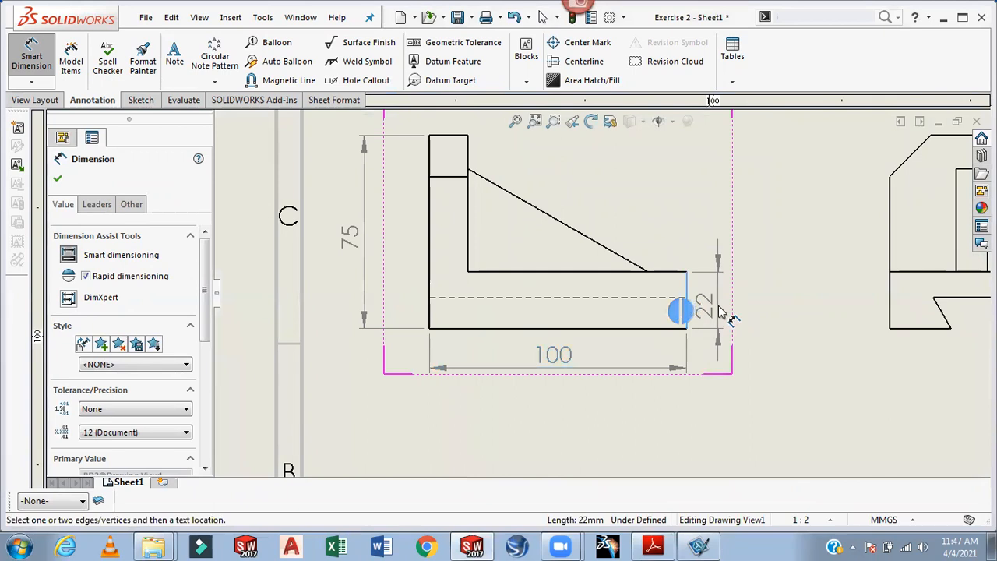
Dimension the thickness of the upright plate above its top edge in the front view
{"action": "scroll", "coordinate": [602, 294], "scroll_direction": "up", "scroll_amount": 2}
{"action": "scroll", "coordinate": [528, 201], "scroll_direction": "down", "scroll_amount": 2}
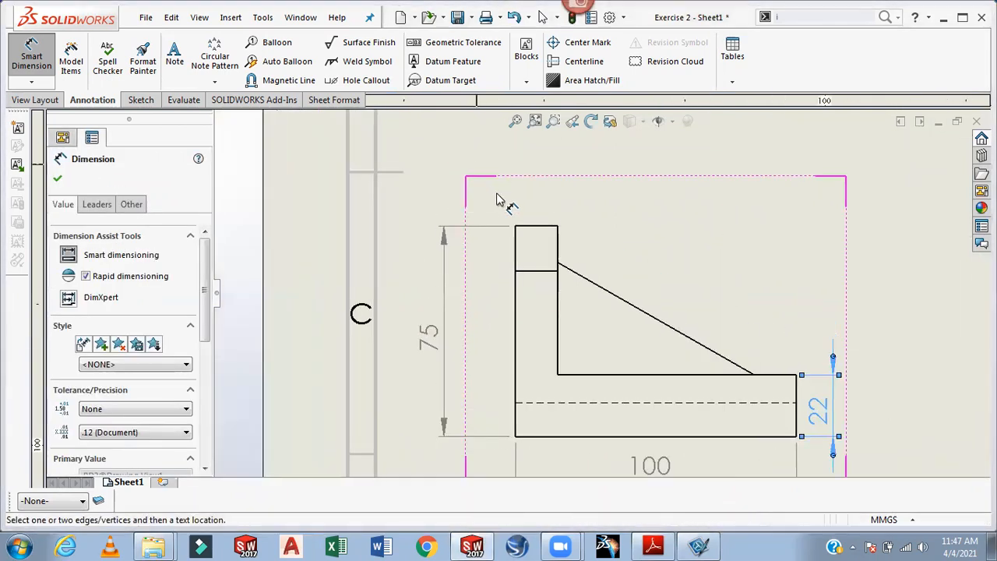
{"action": "left_click", "coordinate": [543, 233]}
{"action": "left_click", "coordinate": [538, 209]}
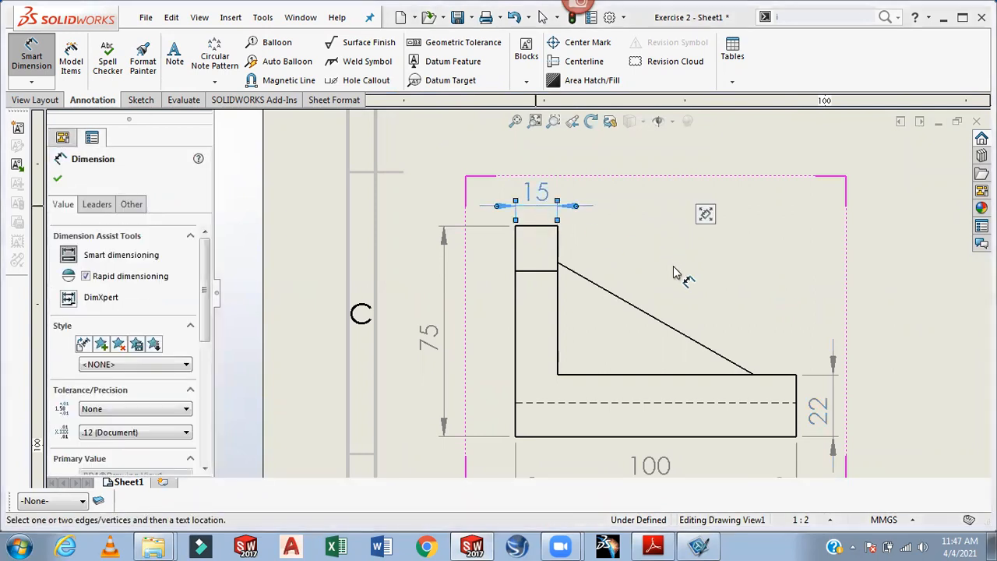
Dimension the horizontal width of the left chamfer above the right-side view, from the vertical edge to the chamfer's top corner
{"action": "scroll", "coordinate": [678, 274], "scroll_direction": "up", "scroll_amount": 3}
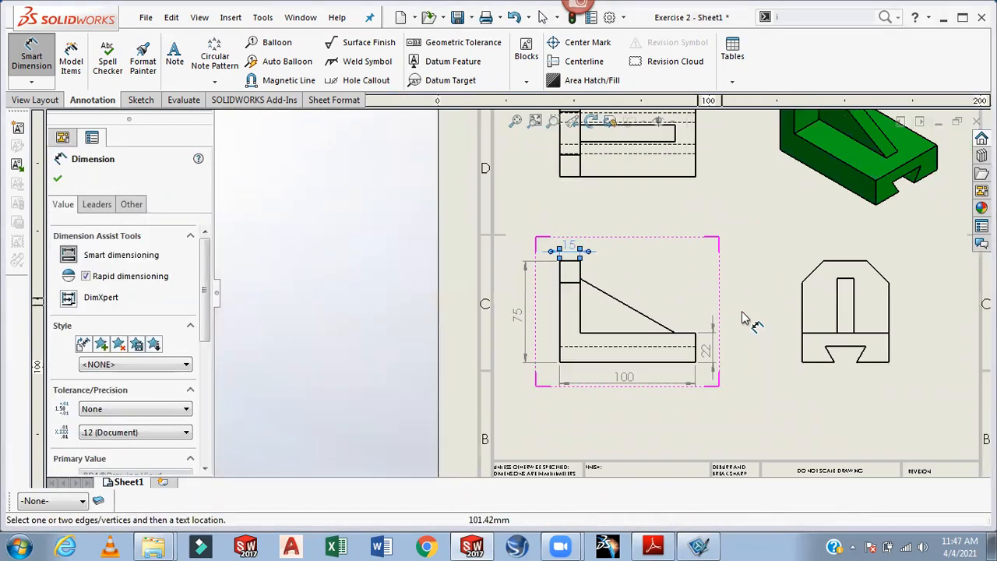
{"action": "scroll", "coordinate": [880, 307], "scroll_direction": "down", "scroll_amount": 4}
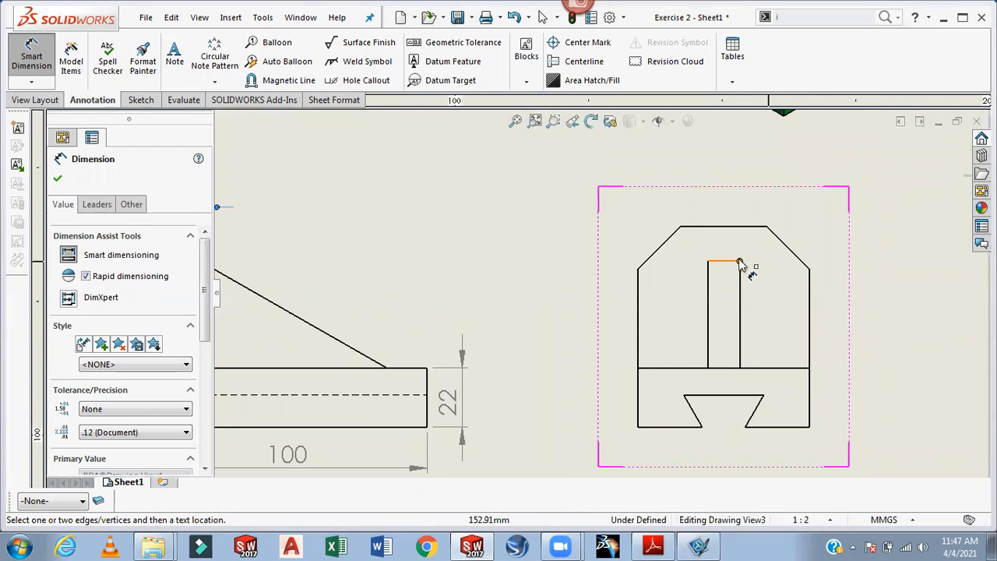
{"action": "left_click", "coordinate": [639, 285]}
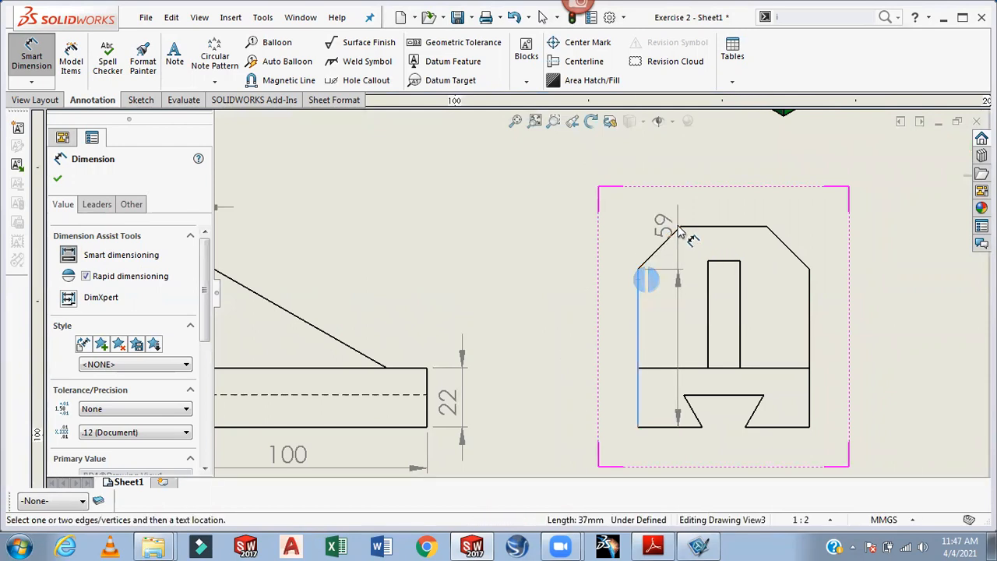
{"action": "left_click", "coordinate": [681, 227]}
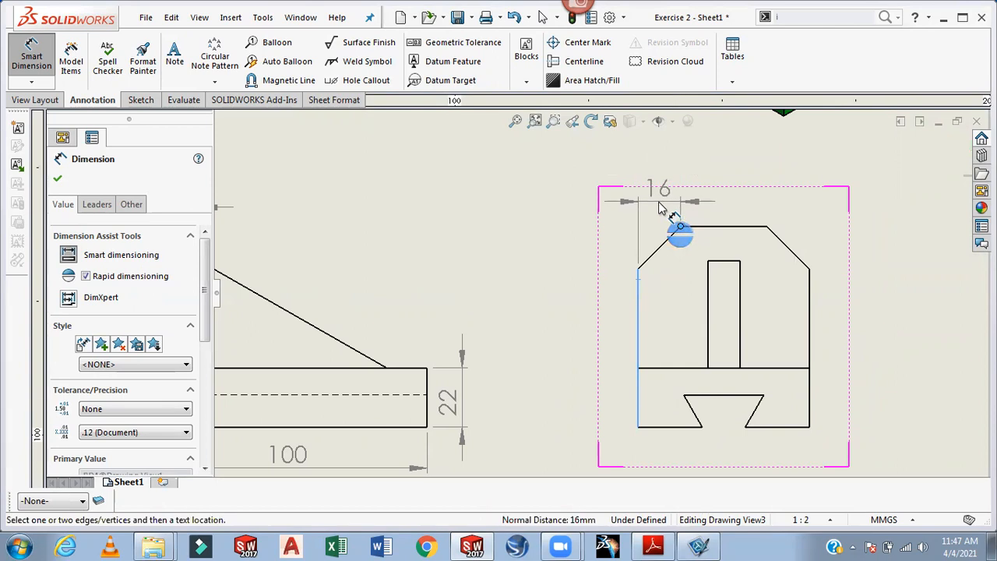
{"action": "left_click", "coordinate": [659, 204]}
{"action": "scroll", "coordinate": [812, 226], "scroll_direction": "down", "scroll_amount": 4}
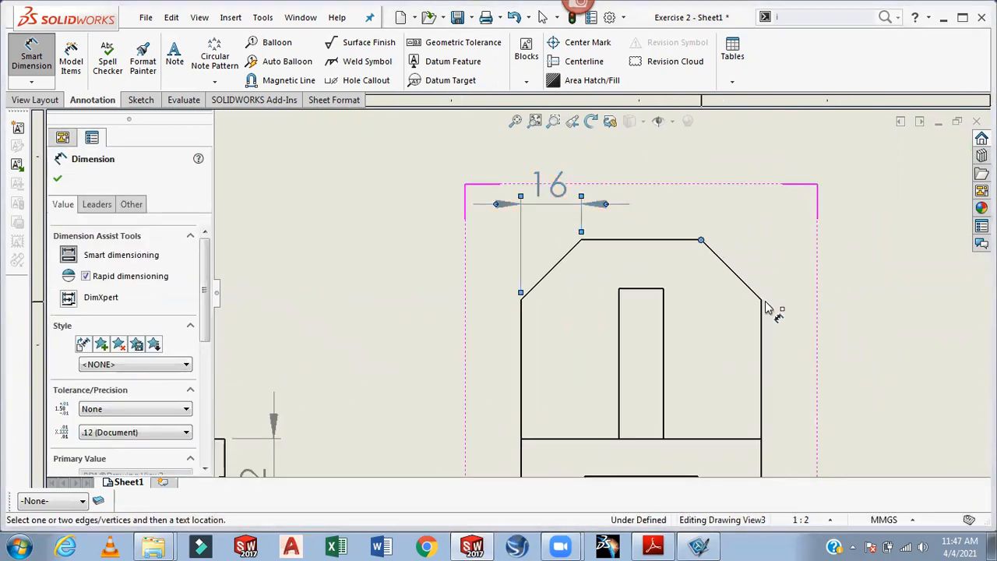
{"action": "left_click", "coordinate": [761, 329]}
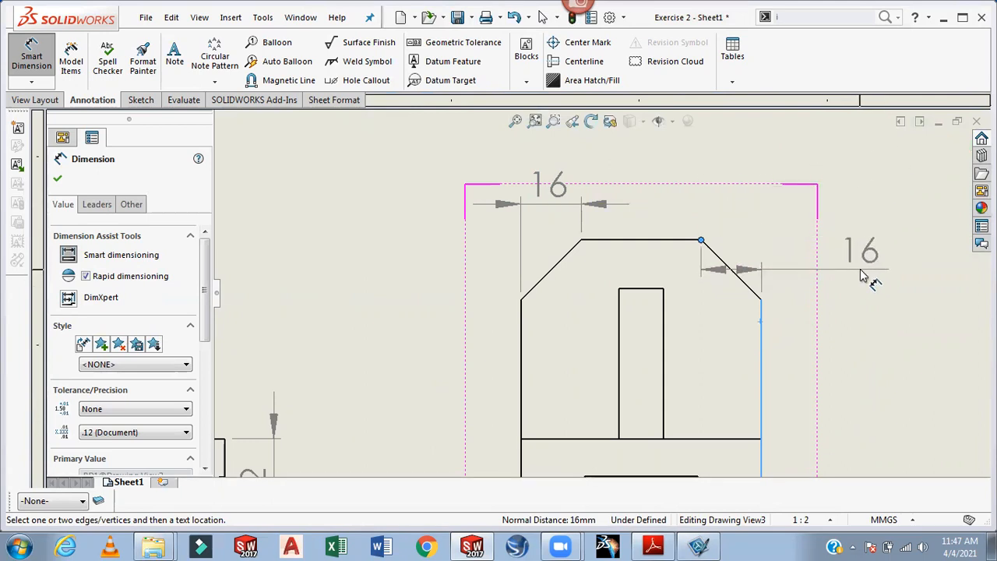
{"action": "right_click", "coordinate": [842, 273]}
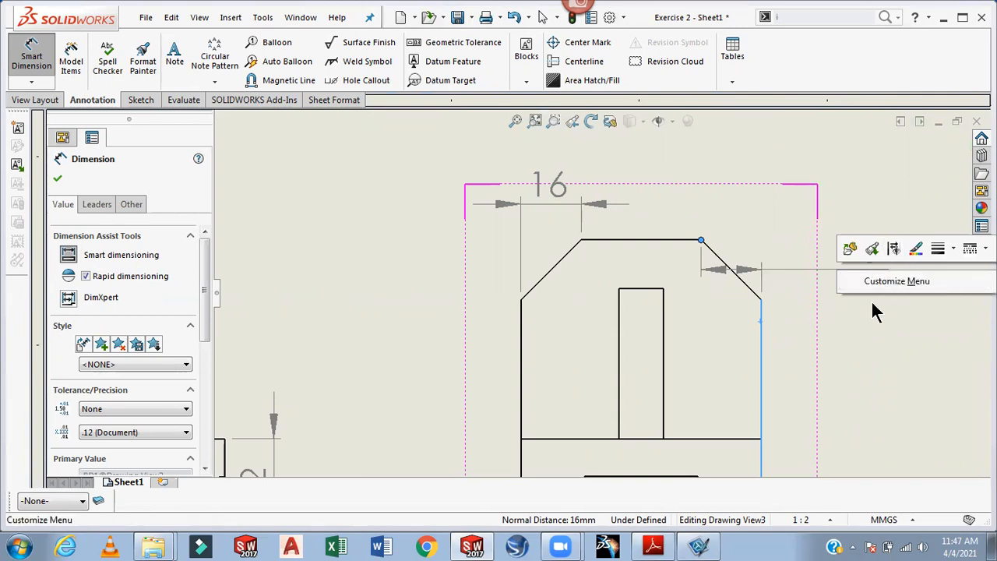
{"action": "left_click", "coordinate": [754, 244]}
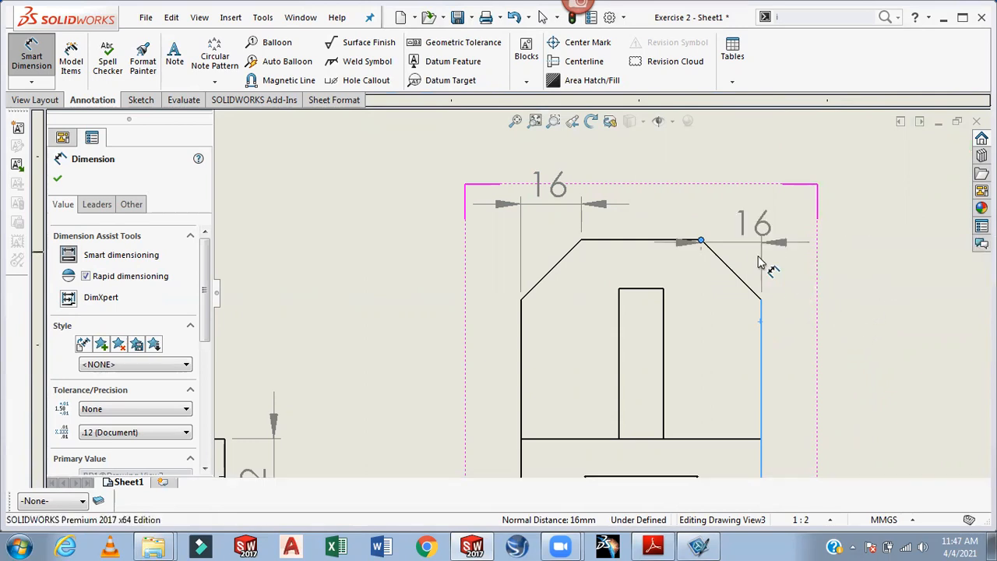
{"action": "key", "text": "Escape"}
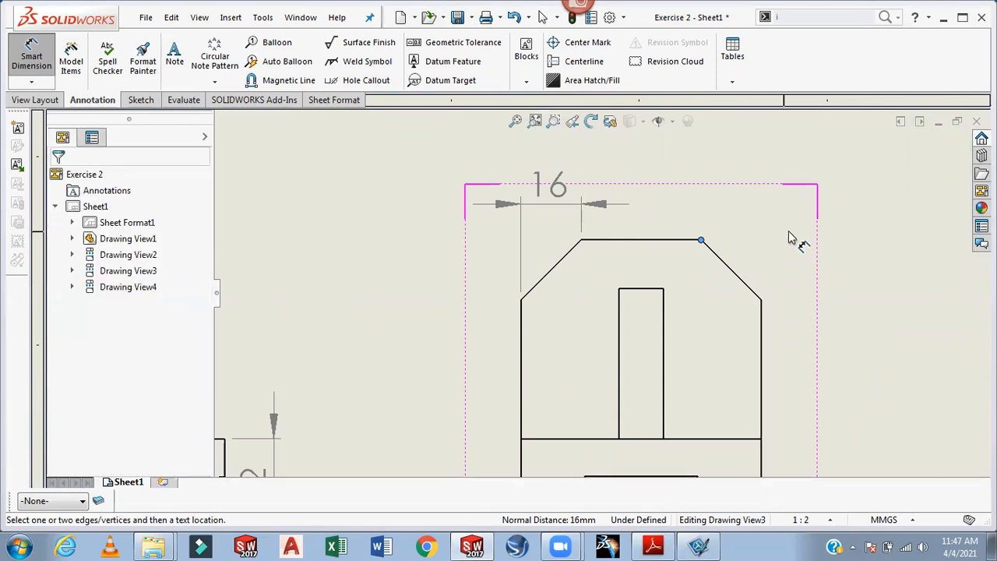
{"action": "key", "text": "Escape"}
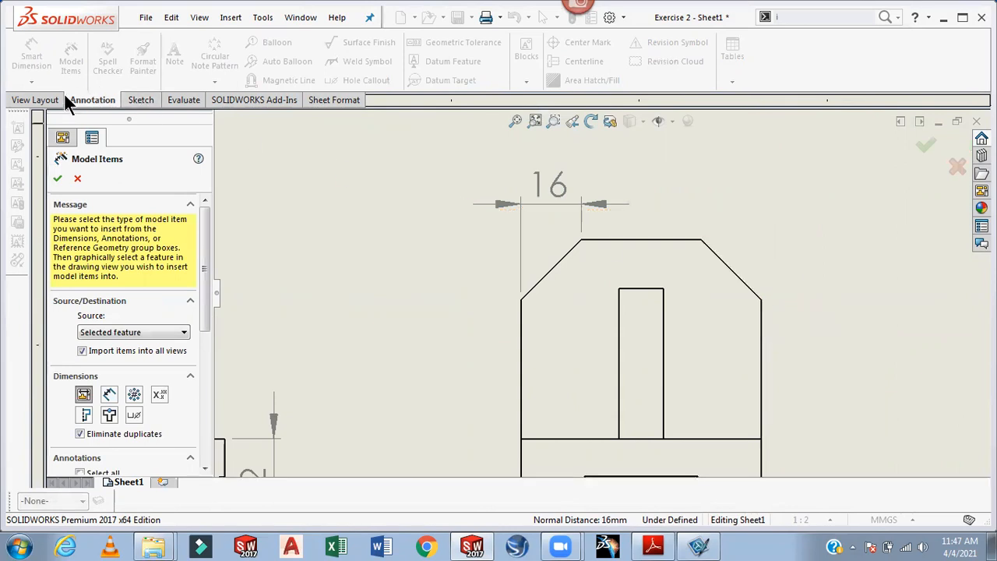
{"action": "key", "text": "Escape"}
Dimension the vertical height of the right chamfer in the right-side view, from its lower corner to the top edge
{"action": "left_click", "coordinate": [31, 58]}
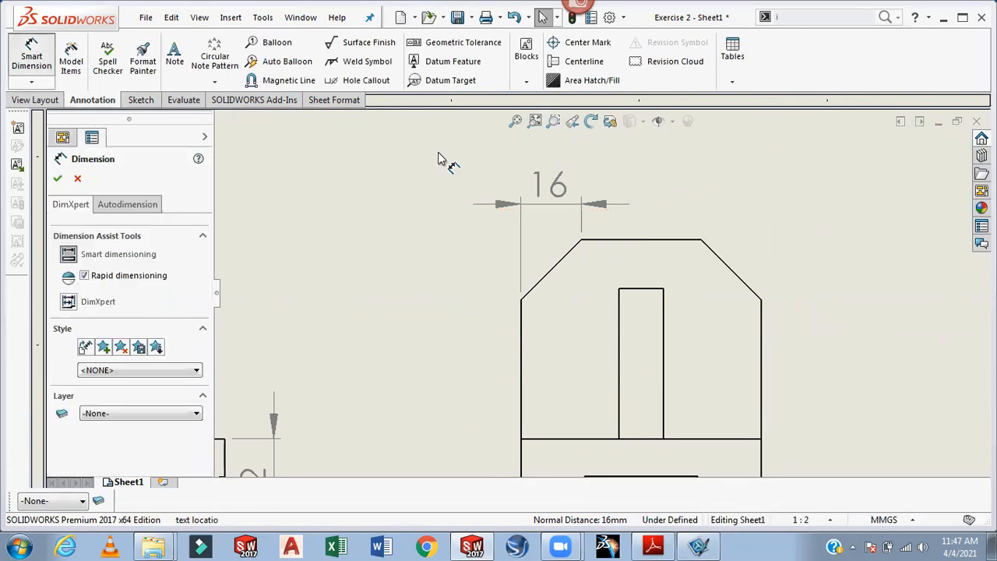
{"action": "left_click", "coordinate": [762, 301]}
{"action": "left_click", "coordinate": [693, 242]}
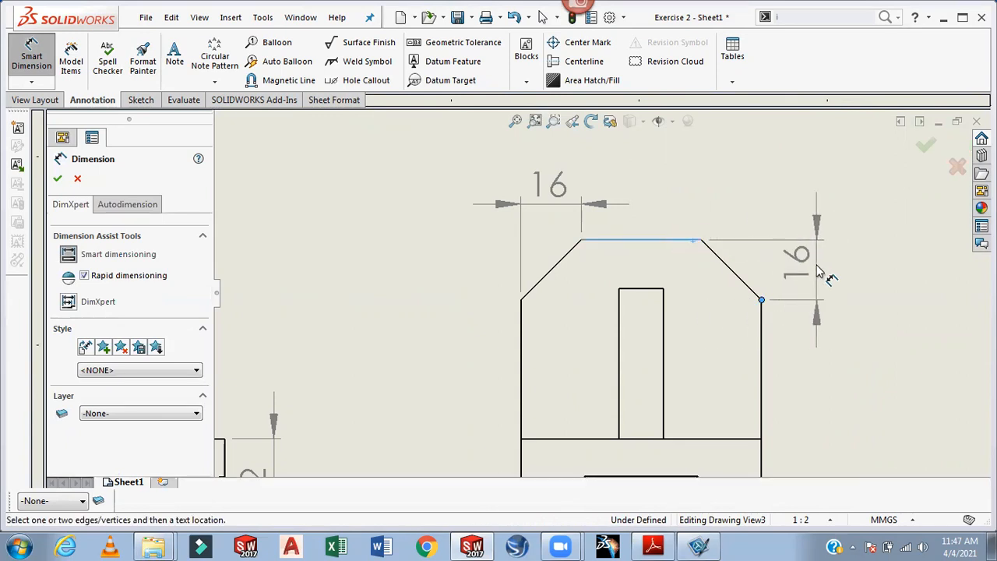
{"action": "left_click", "coordinate": [810, 278]}
Dimension the widest part of the dovetail slot in the right-side view, placing the dimension below the view
{"action": "scroll", "coordinate": [857, 278], "scroll_direction": "up", "scroll_amount": 3}
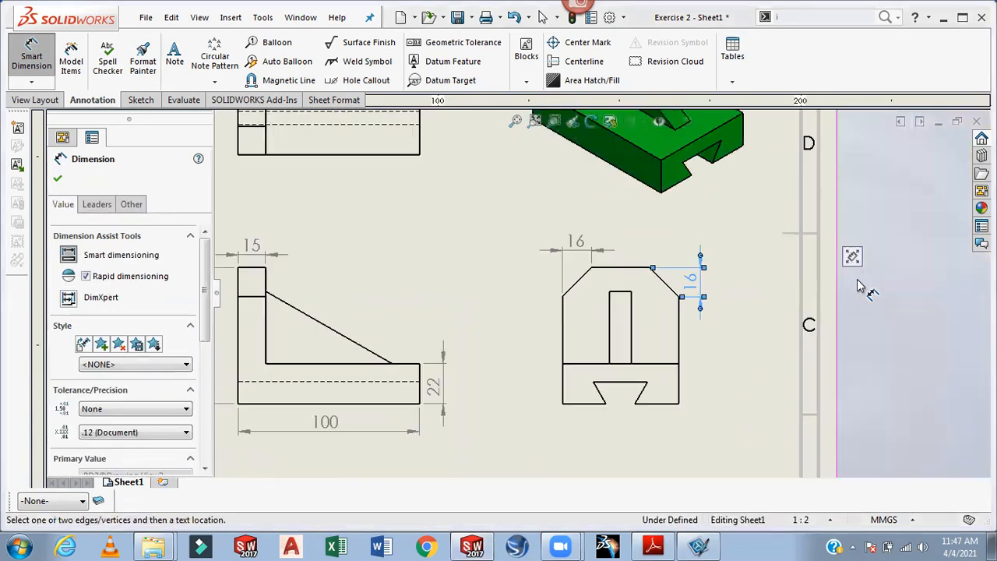
{"action": "scroll", "coordinate": [709, 404], "scroll_direction": "down", "scroll_amount": 2}
{"action": "scroll", "coordinate": [563, 382], "scroll_direction": "down", "scroll_amount": 3}
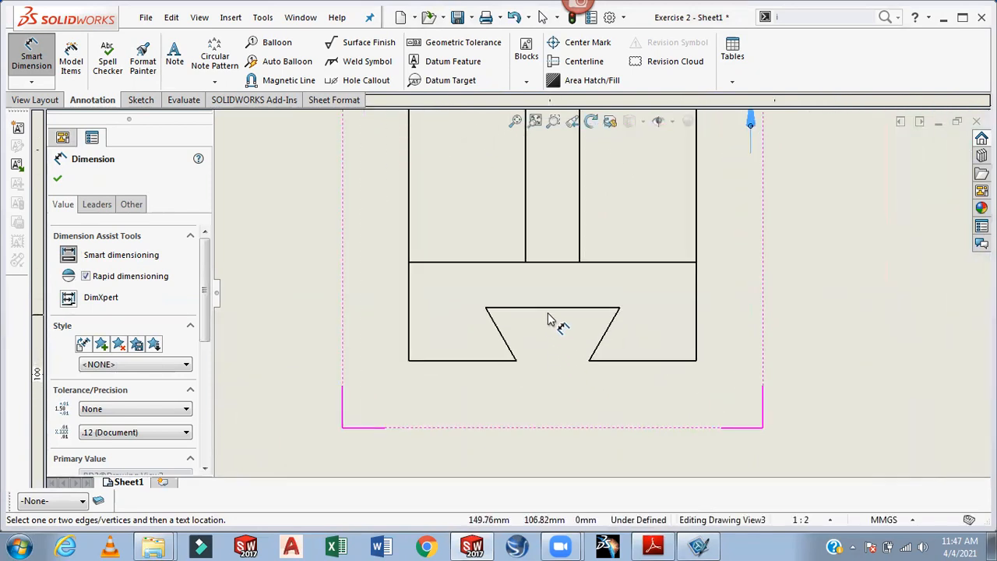
{"action": "left_click", "coordinate": [548, 308]}
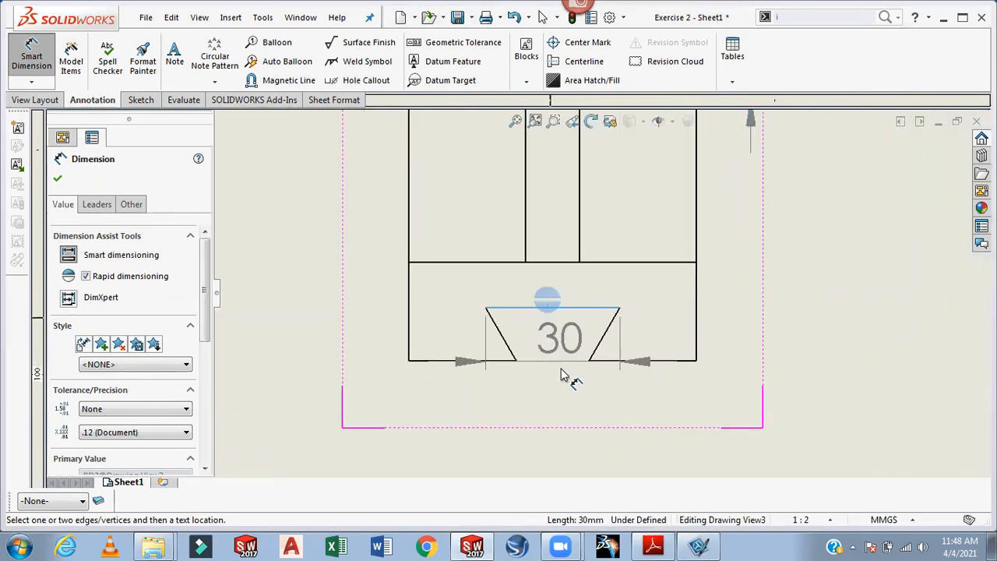
{"action": "left_click", "coordinate": [564, 449]}
Dimension the angle between the dovetail slot's right sloping side and the base's bottom edge
{"action": "scroll", "coordinate": [608, 339], "scroll_direction": "down", "scroll_amount": 3}
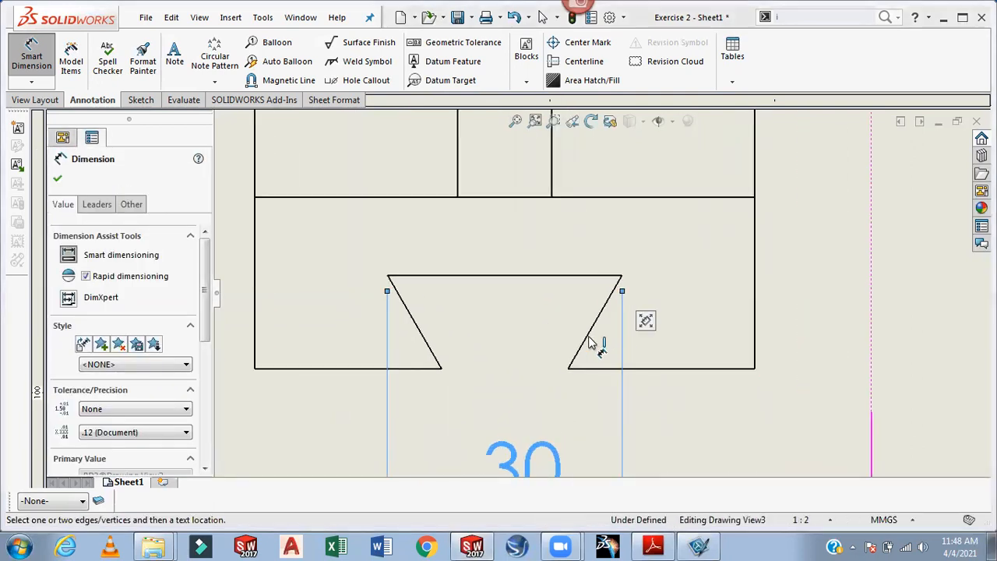
{"action": "left_click", "coordinate": [590, 341]}
{"action": "left_click", "coordinate": [648, 366]}
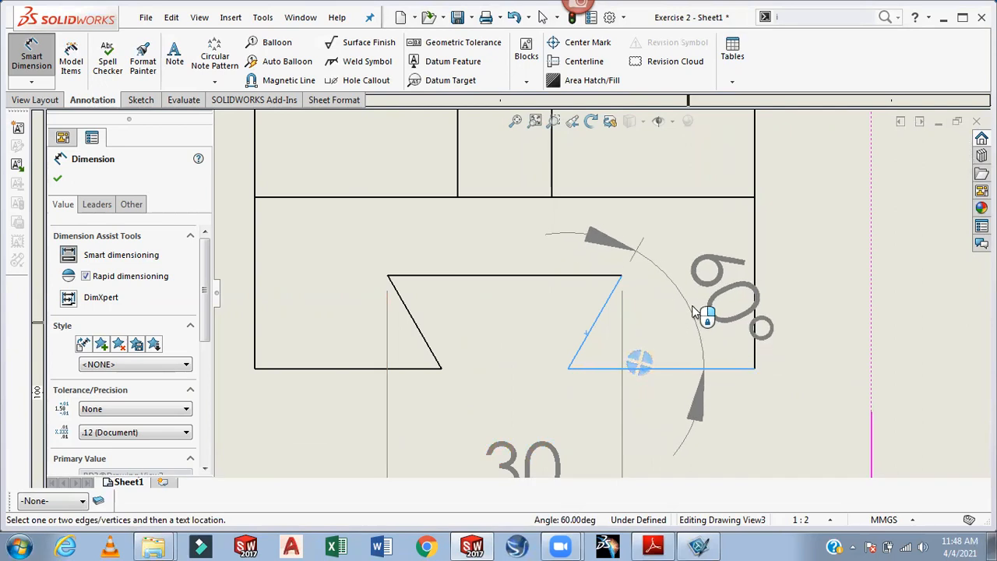
{"action": "left_click", "coordinate": [684, 300]}
Dimension the dovetail slot's depth from its upper edge to the base's bottom edge, placing it left of the right-side view
{"action": "scroll", "coordinate": [802, 355], "scroll_direction": "up", "scroll_amount": 3}
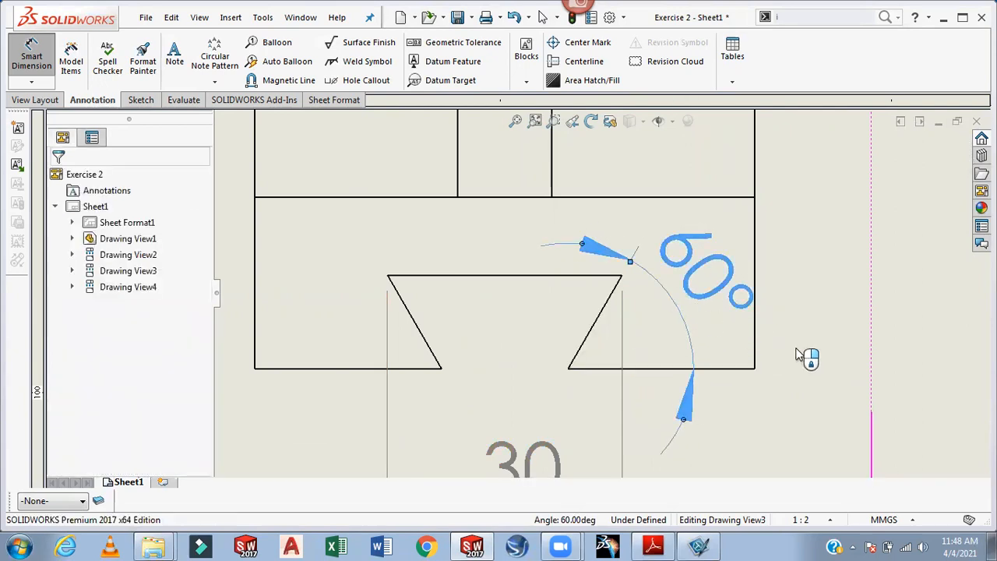
{"action": "scroll", "coordinate": [474, 281], "scroll_direction": "down", "scroll_amount": 3}
{"action": "left_click", "coordinate": [535, 291]}
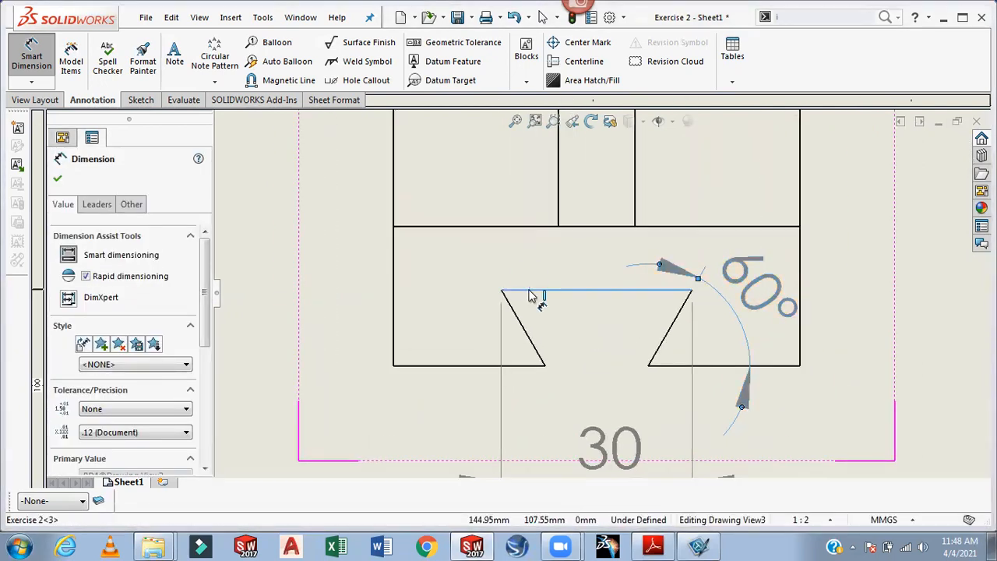
{"action": "left_click", "coordinate": [477, 365]}
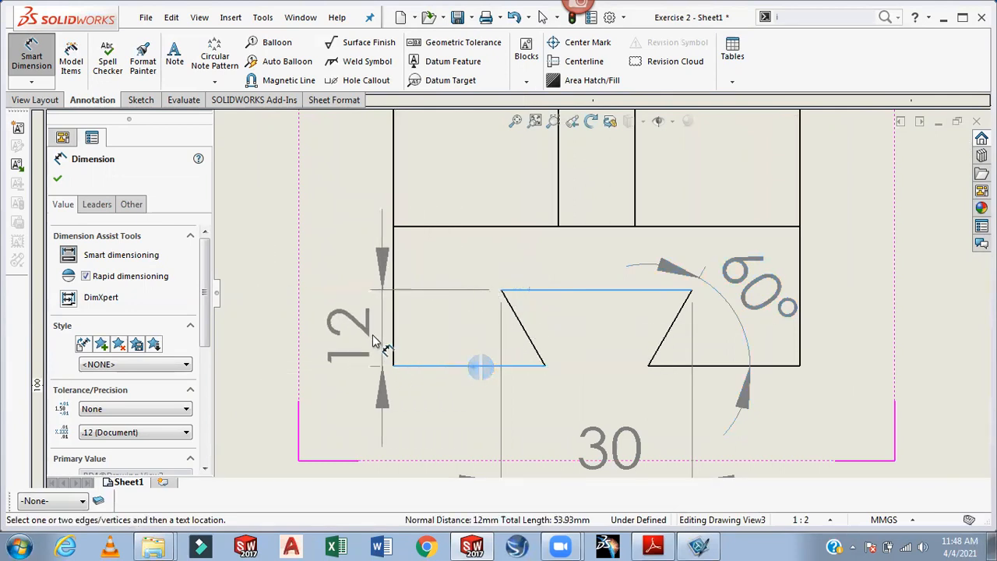
{"action": "left_click", "coordinate": [366, 334]}
Dimension the rib's width in the right-side view between its two vertical edges, placing the dimension across the rib
{"action": "scroll", "coordinate": [772, 390], "scroll_direction": "up", "scroll_amount": 5}
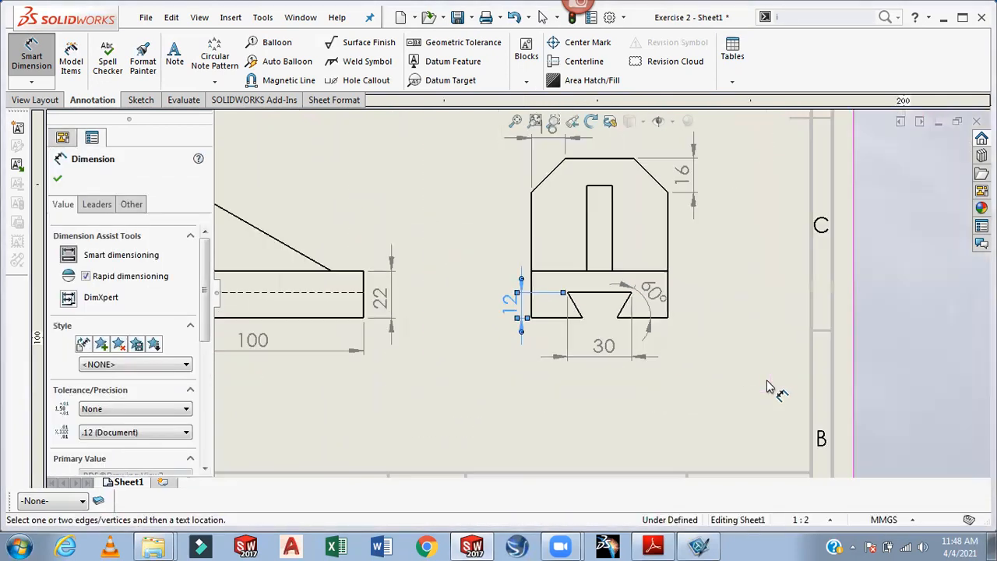
{"action": "scroll", "coordinate": [577, 203], "scroll_direction": "down", "scroll_amount": 4}
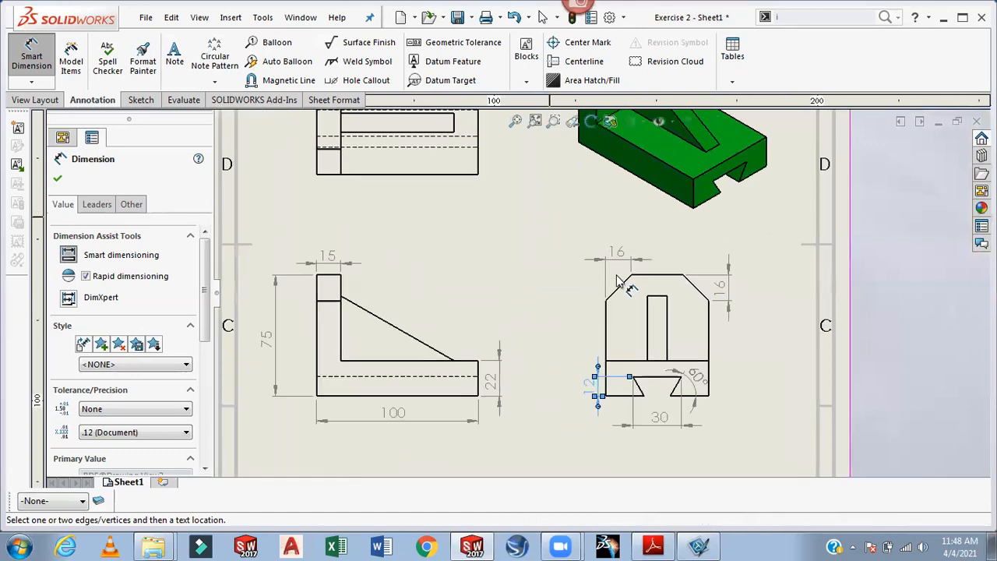
{"action": "scroll", "coordinate": [662, 304], "scroll_direction": "down", "scroll_amount": 2}
{"action": "left_click", "coordinate": [575, 370]}
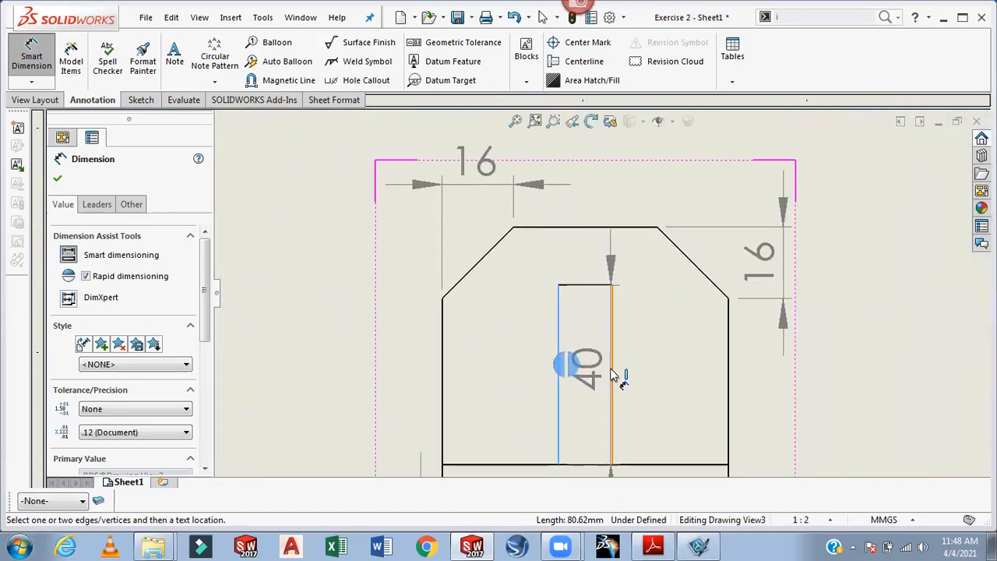
{"action": "left_click", "coordinate": [613, 376]}
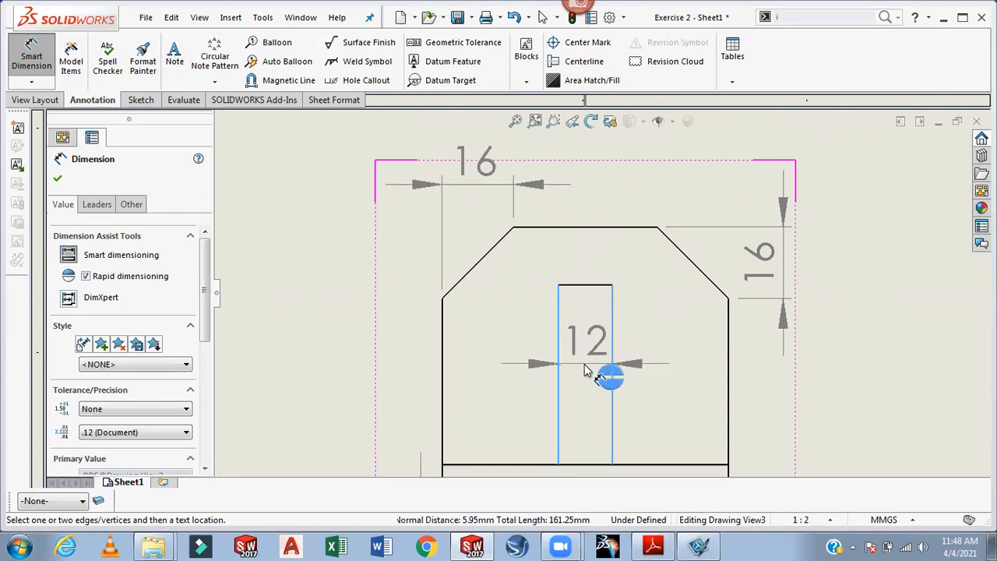
{"action": "left_click", "coordinate": [586, 371]}
{"action": "scroll", "coordinate": [834, 400], "scroll_direction": "up", "scroll_amount": 5}
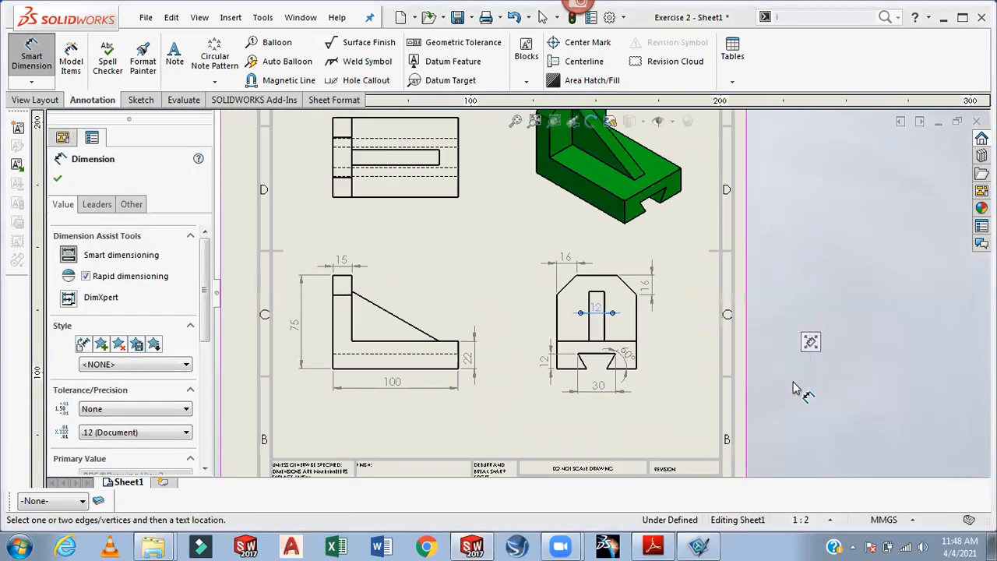
{"action": "scroll", "coordinate": [498, 304], "scroll_direction": "down", "scroll_amount": 5}
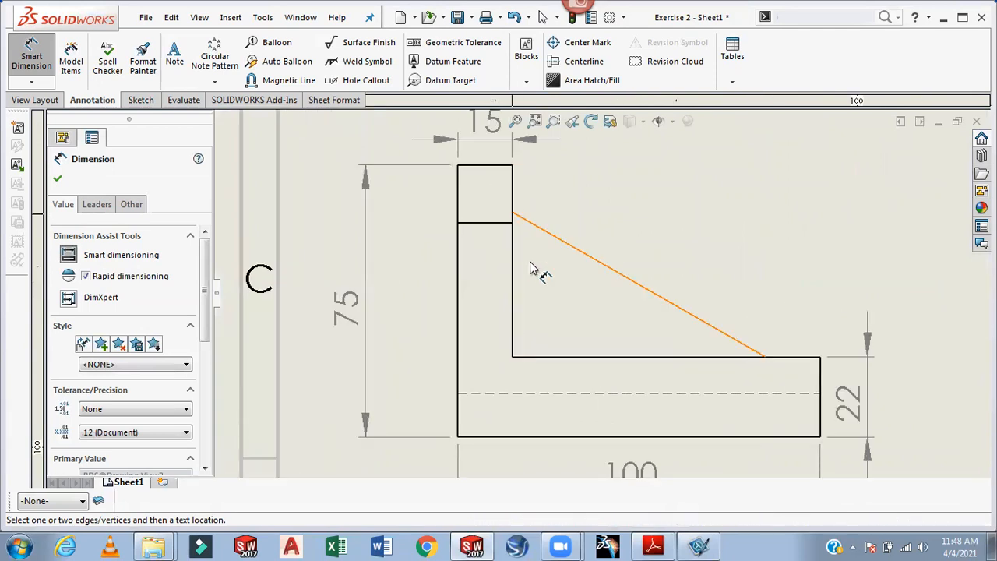
{"action": "left_click", "coordinate": [574, 358]}
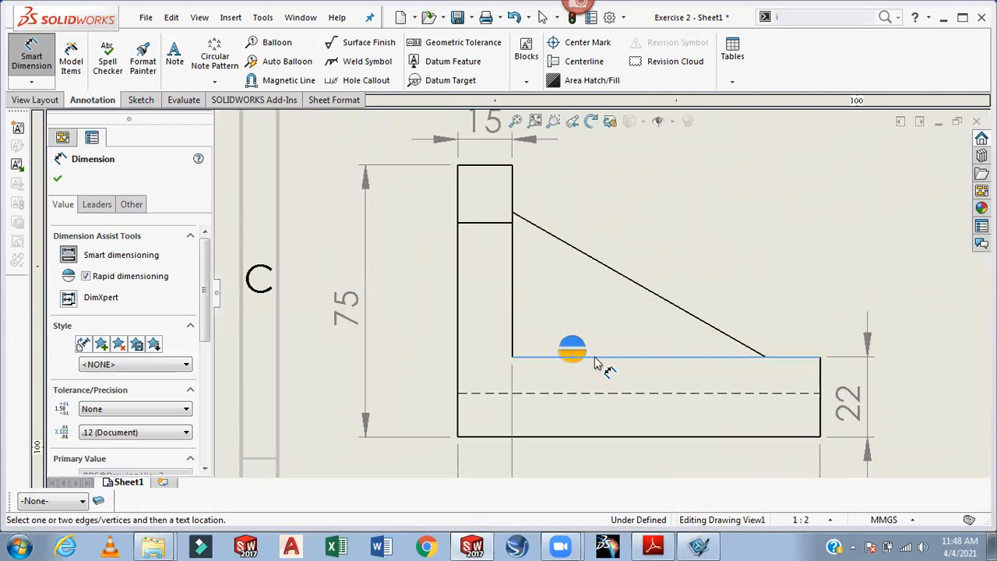
{"action": "left_click", "coordinate": [518, 220]}
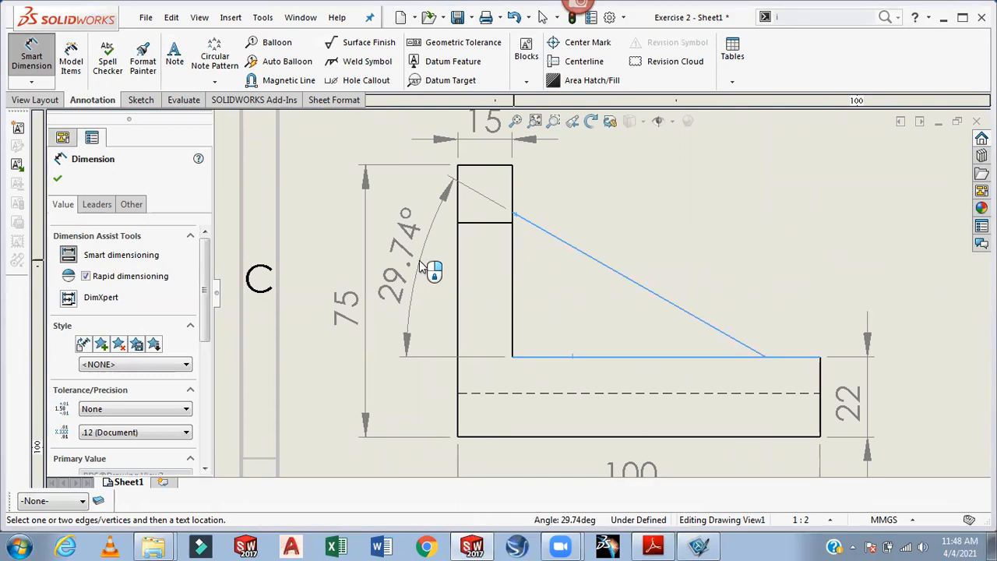
{"action": "key", "text": "Escape"}
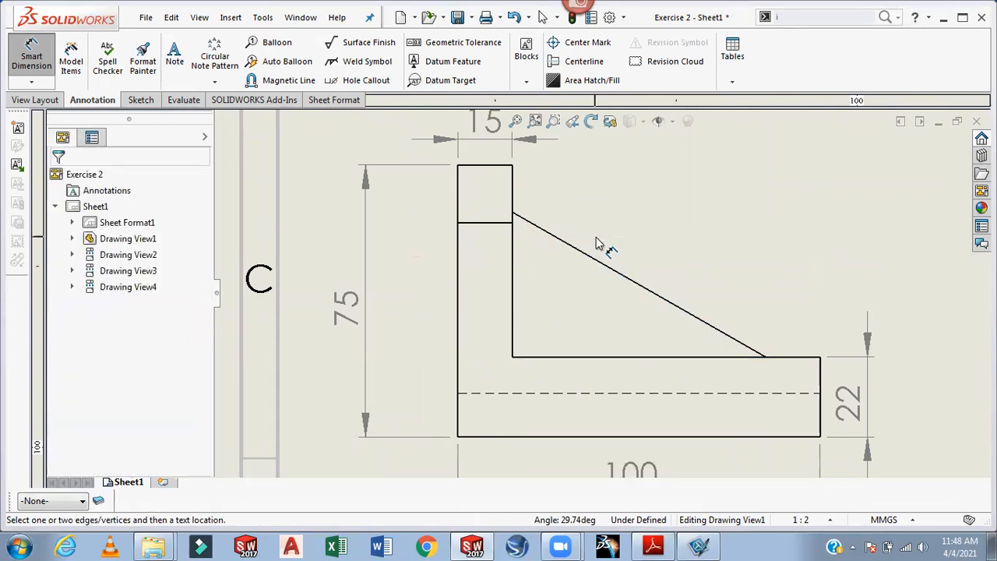
{"action": "key", "text": "Escape"}
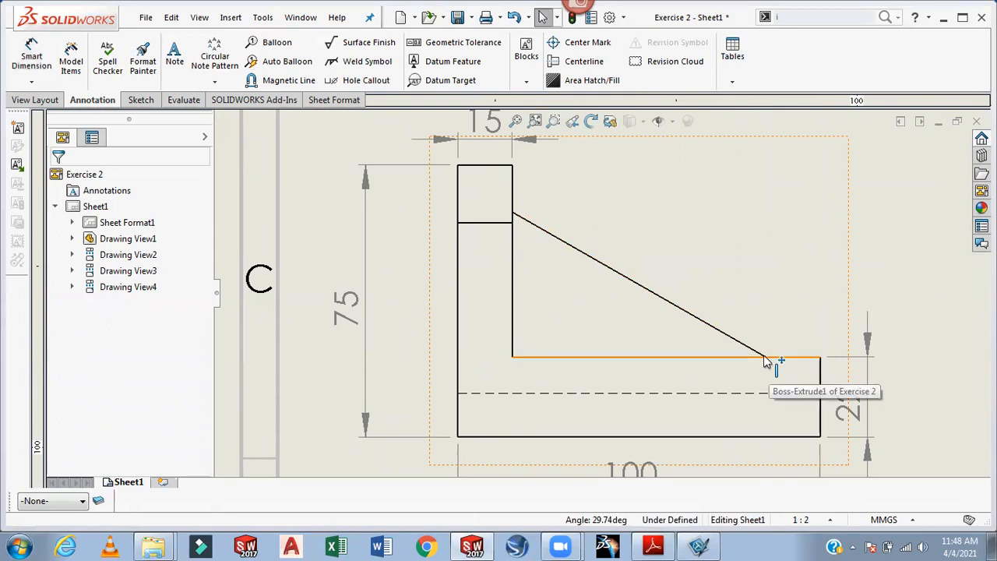
Dimension the rib's length in the top view, placing the dimension below the view
{"action": "scroll", "coordinate": [704, 334], "scroll_direction": "up", "scroll_amount": 8}
{"action": "scroll", "coordinate": [636, 170], "scroll_direction": "down", "scroll_amount": 8}
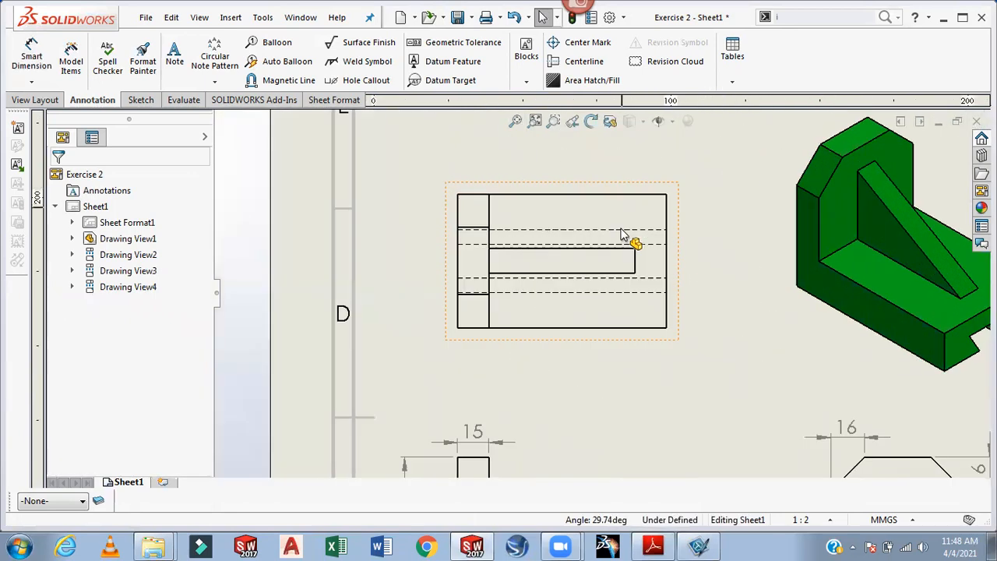
{"action": "left_click", "coordinate": [574, 303]}
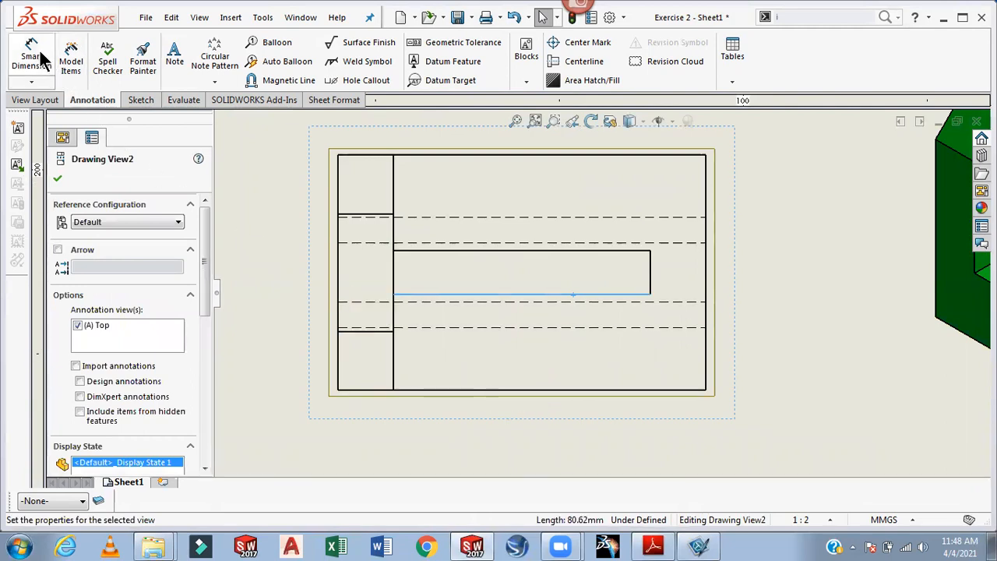
{"action": "left_click", "coordinate": [33, 54]}
{"action": "left_click", "coordinate": [488, 296]}
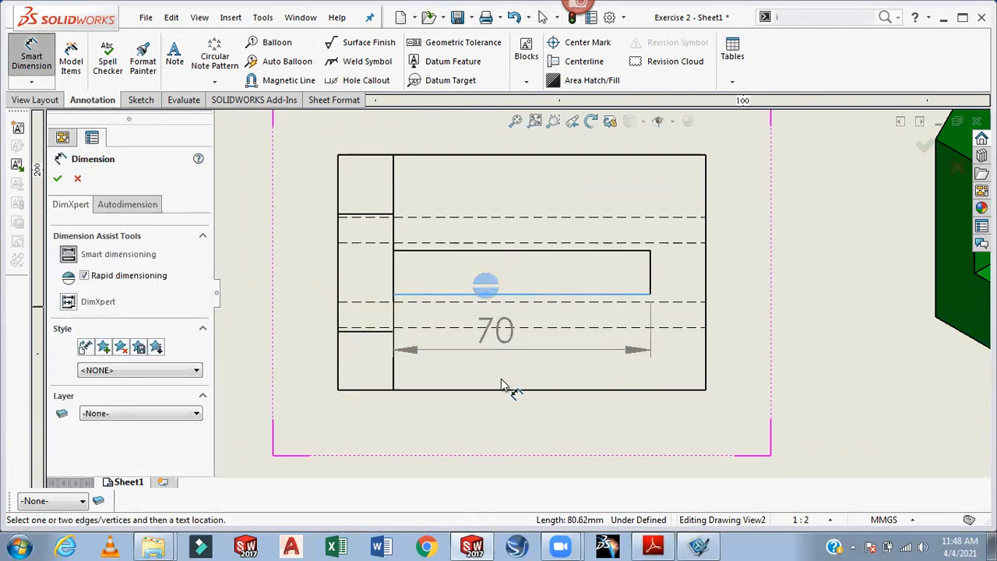
{"action": "left_click", "coordinate": [513, 426]}
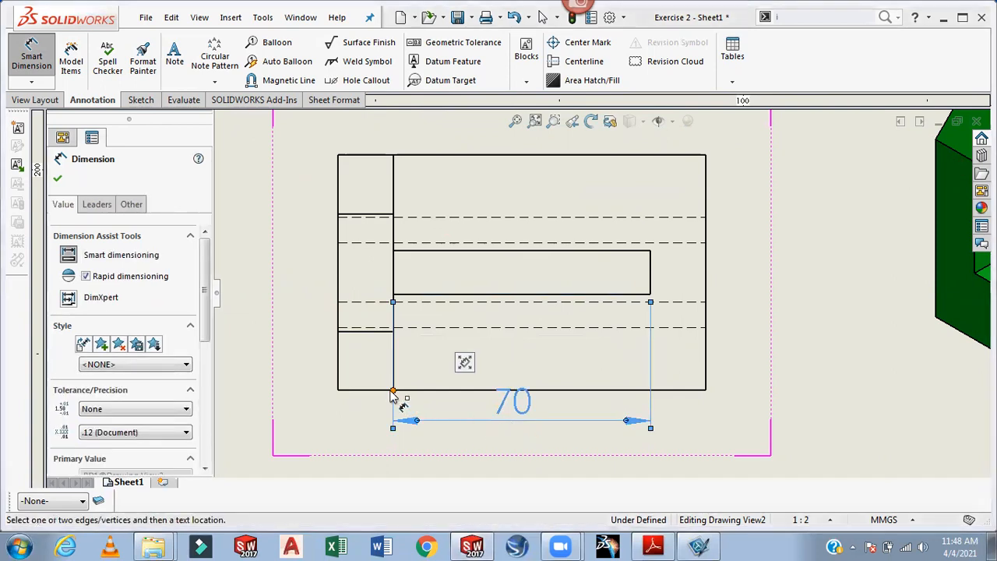
Dimension the bracket's overall length below the rib length dimension in the top view, and move the rib length dimension slightly down
{"action": "left_click", "coordinate": [339, 375]}
{"action": "left_click", "coordinate": [706, 367]}
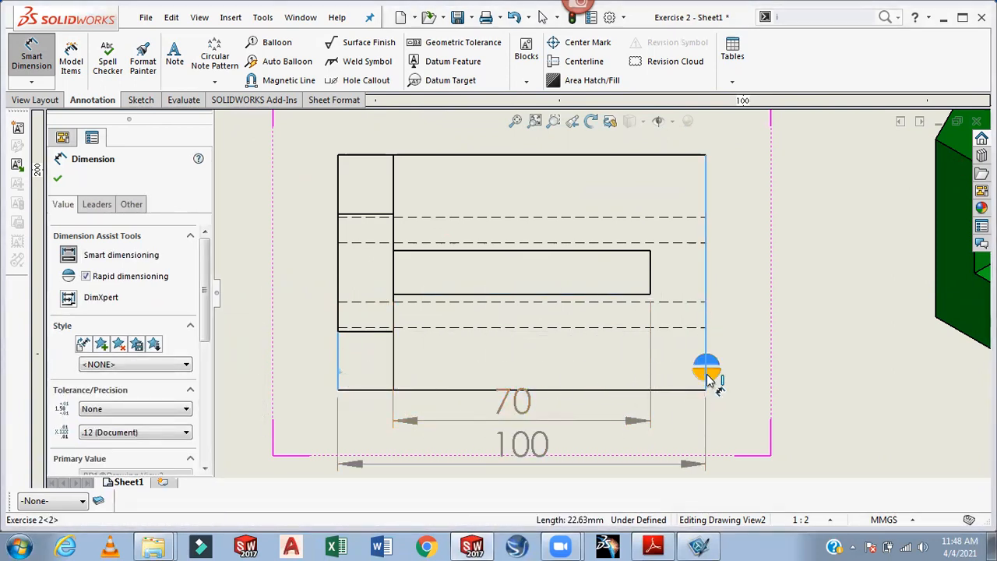
{"action": "left_click", "coordinate": [517, 477]}
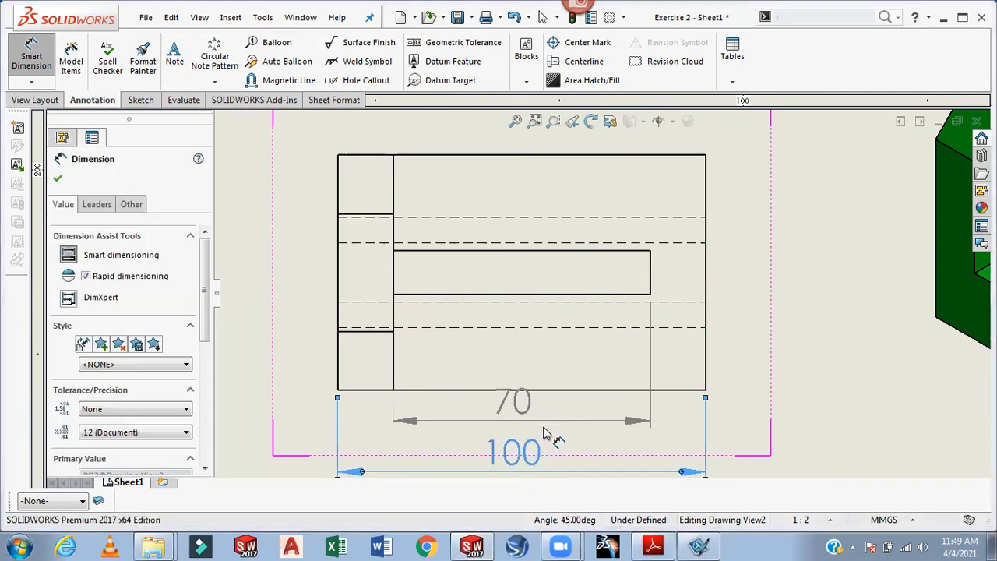
{"action": "scroll", "coordinate": [550, 405], "scroll_direction": "up", "scroll_amount": 1}
{"action": "scroll", "coordinate": [590, 350], "scroll_direction": "down", "scroll_amount": 2}
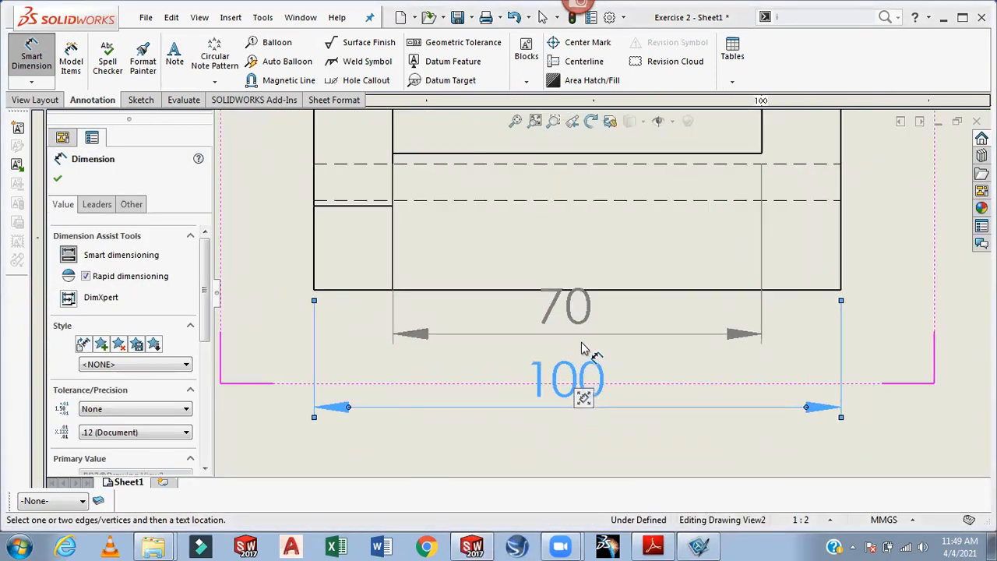
{"action": "left_click", "coordinate": [588, 351]}
Dimension the rib's height in the right-side view, placing the dimension left of the view above the slot depth dimension
{"action": "scroll", "coordinate": [685, 403], "scroll_direction": "up", "scroll_amount": 5}
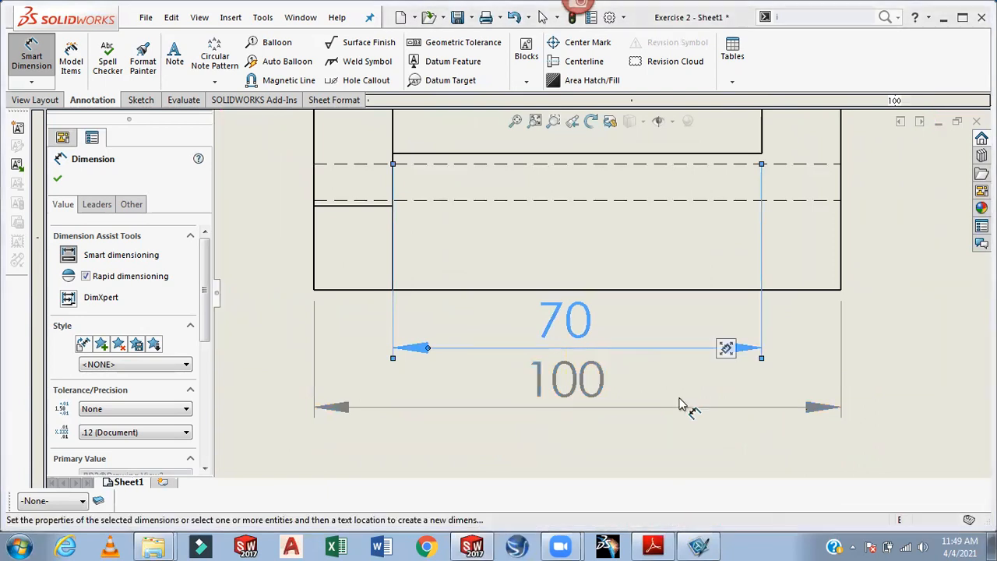
{"action": "scroll", "coordinate": [773, 436], "scroll_direction": "down", "scroll_amount": 5}
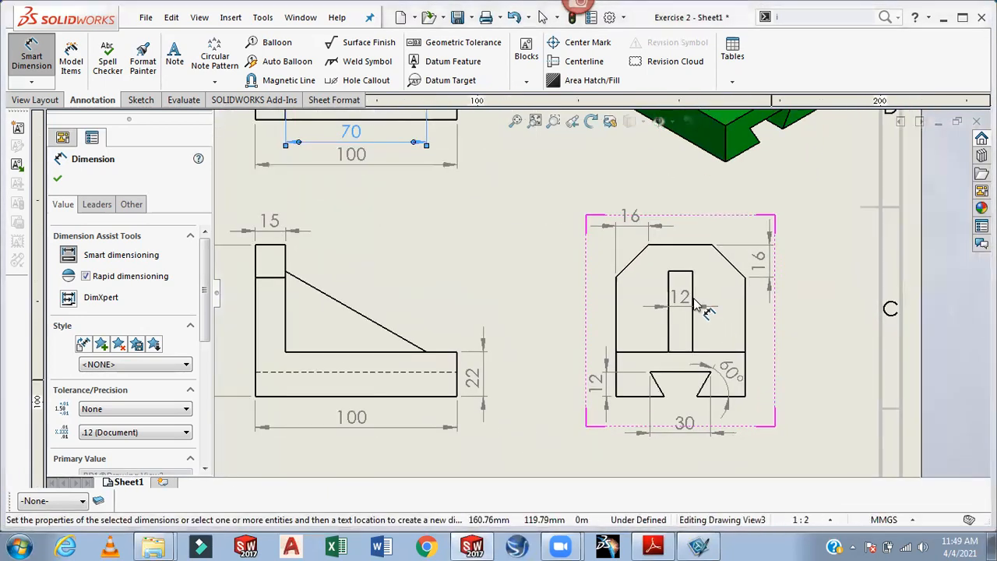
{"action": "left_click", "coordinate": [631, 301]}
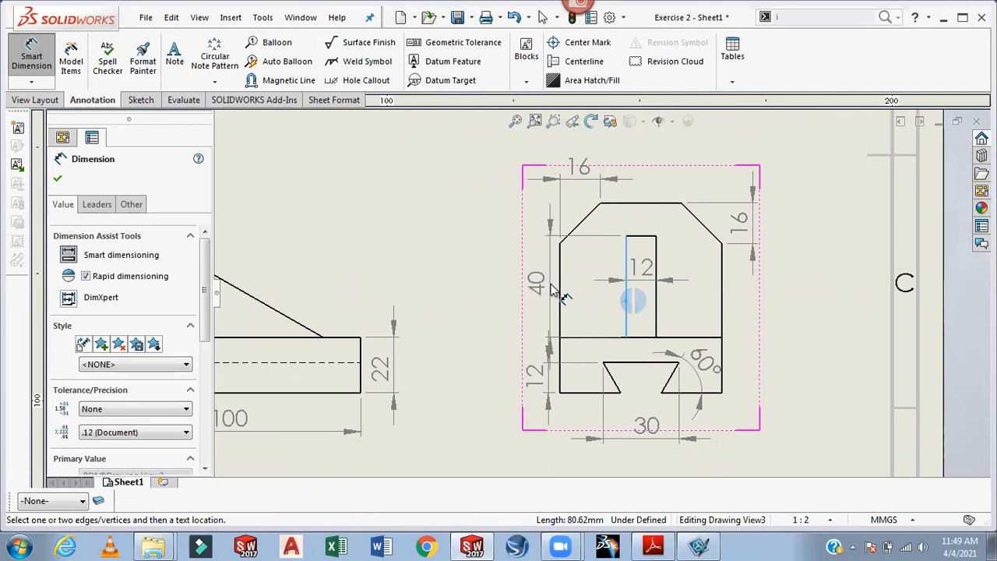
{"action": "left_click", "coordinate": [550, 291]}
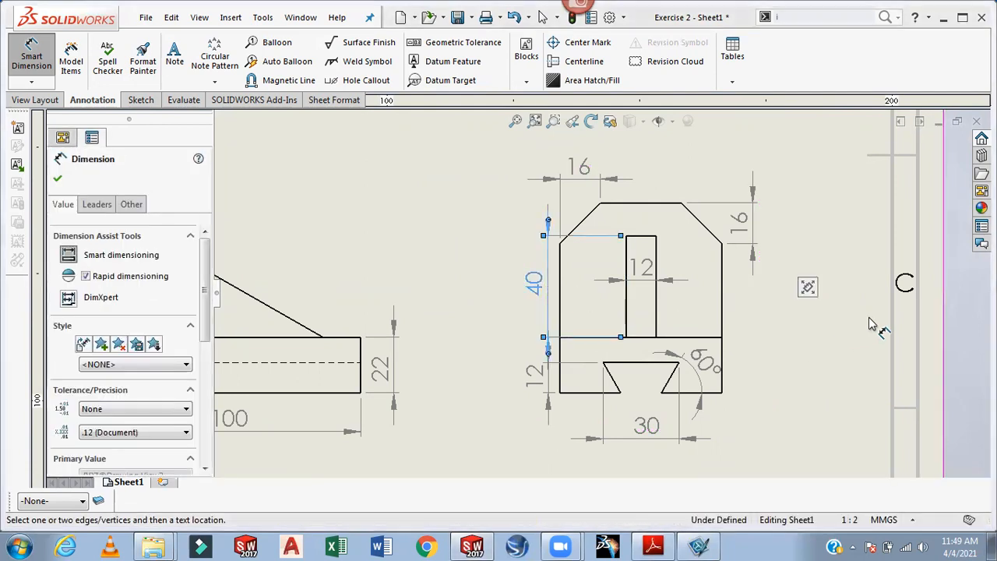
{"action": "left_click", "coordinate": [812, 358]}
Add a note reading "Exercise 2" to the sheet above the top view
{"action": "scroll", "coordinate": [811, 358], "scroll_direction": "up", "scroll_amount": 5}
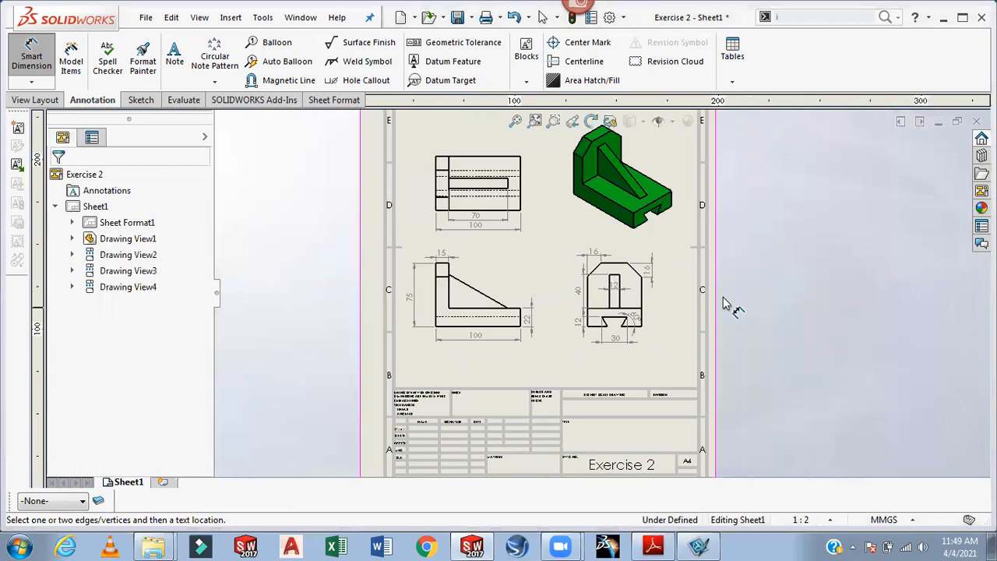
{"action": "scroll", "coordinate": [701, 304], "scroll_direction": "down", "scroll_amount": 3}
{"action": "scroll", "coordinate": [645, 272], "scroll_direction": "up", "scroll_amount": 3}
{"action": "scroll", "coordinate": [645, 271], "scroll_direction": "down", "scroll_amount": 2}
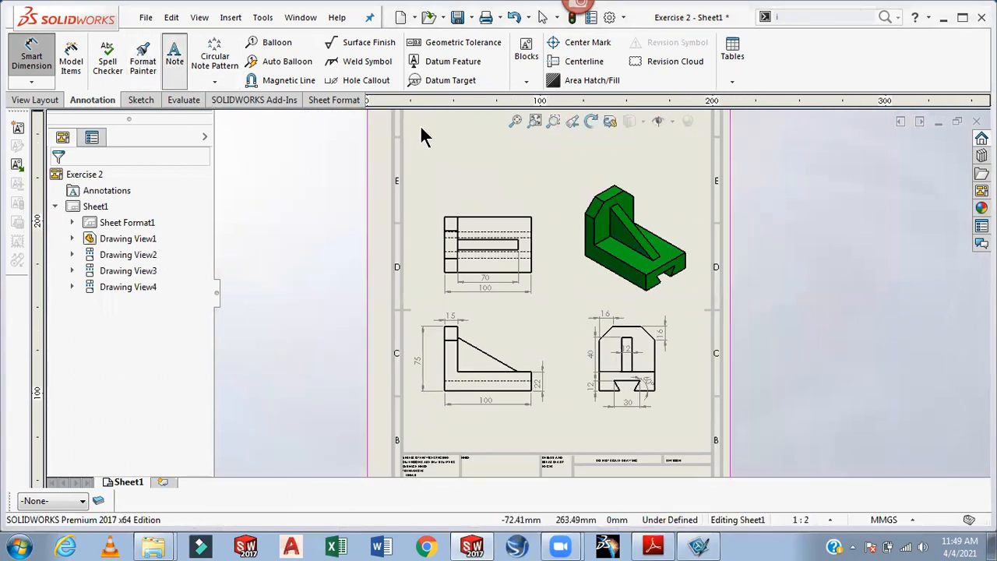
{"action": "left_click", "coordinate": [435, 180]}
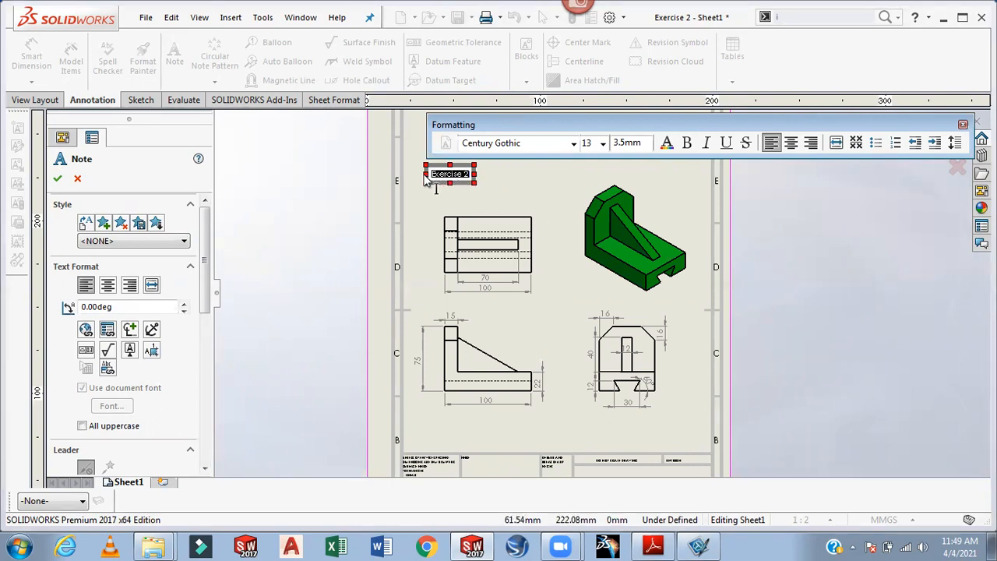
Set the "Exercise 2" note's text to size 18 in the Times New Roman font
{"action": "left_click", "coordinate": [603, 145]}
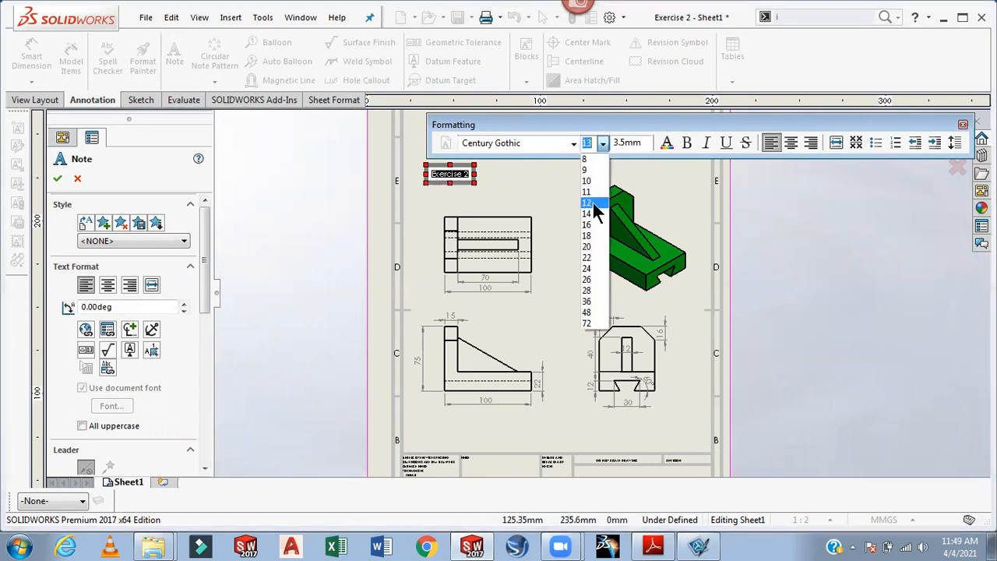
{"action": "left_click", "coordinate": [590, 236]}
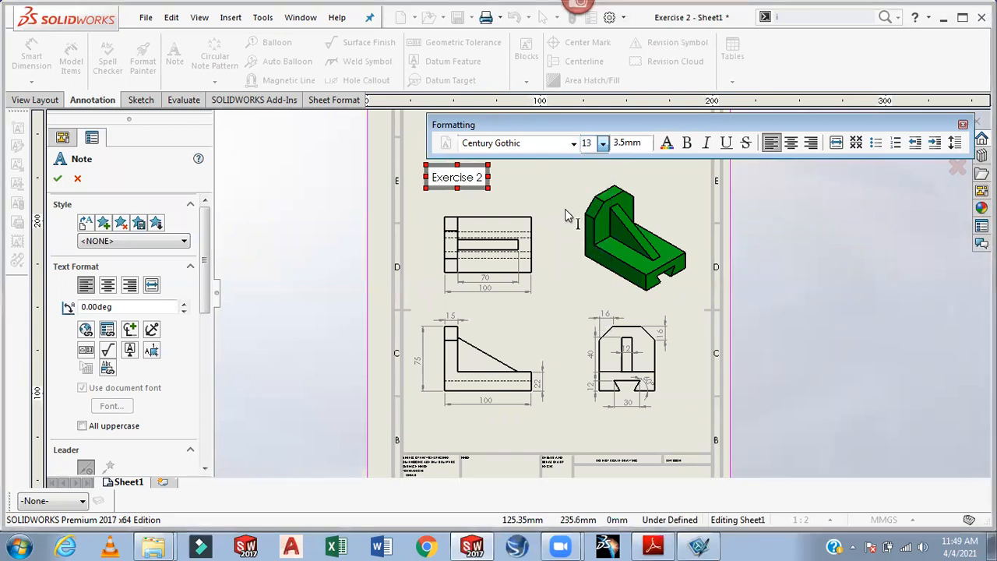
{"action": "left_click", "coordinate": [574, 144]}
{"action": "type", "text": "t"}
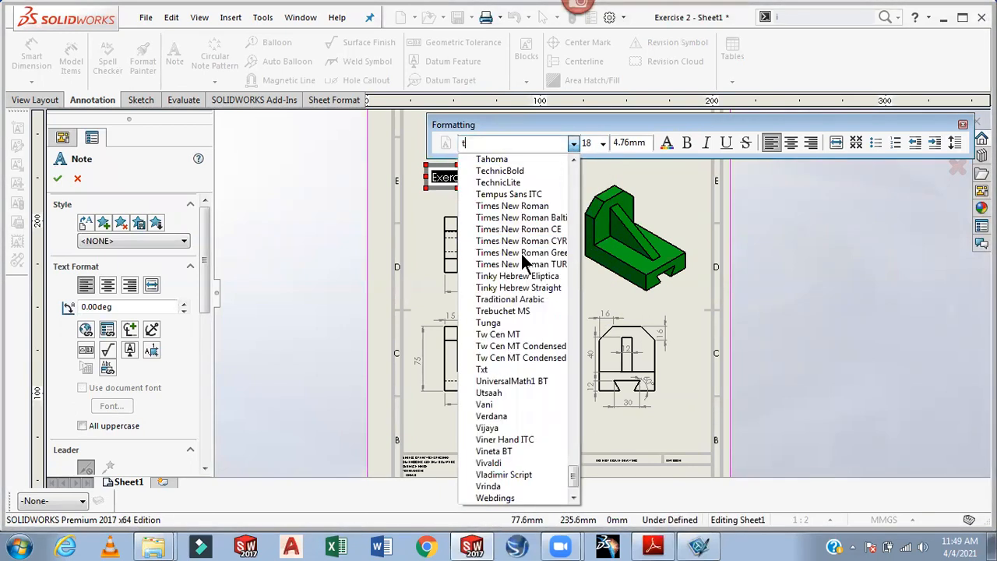
{"action": "key", "text": "Return"}
{"action": "key", "text": "Down"}
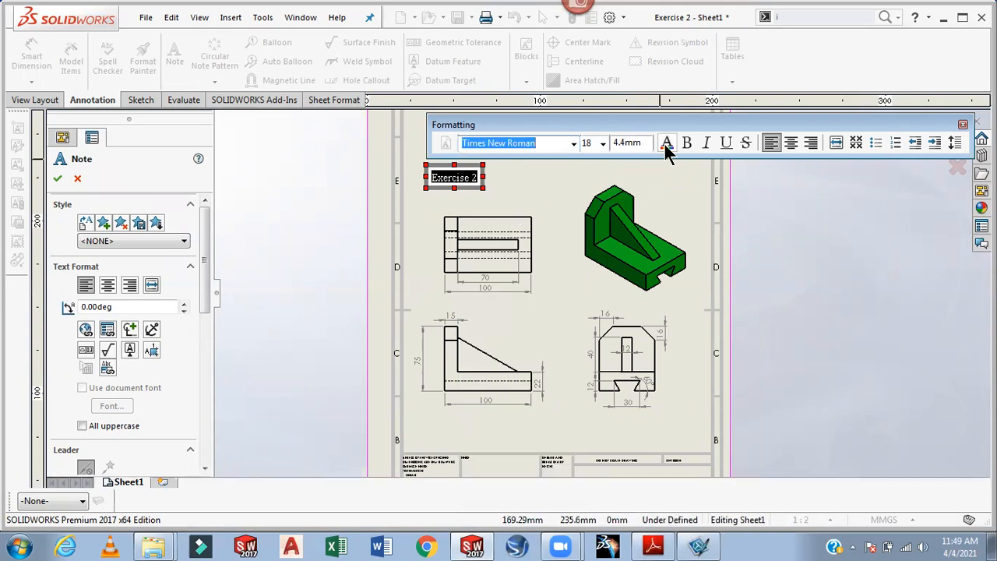
Color the "Exercise 2" note text bright green, underline it, and finish the note without placing a second copy
{"action": "left_click", "coordinate": [668, 144]}
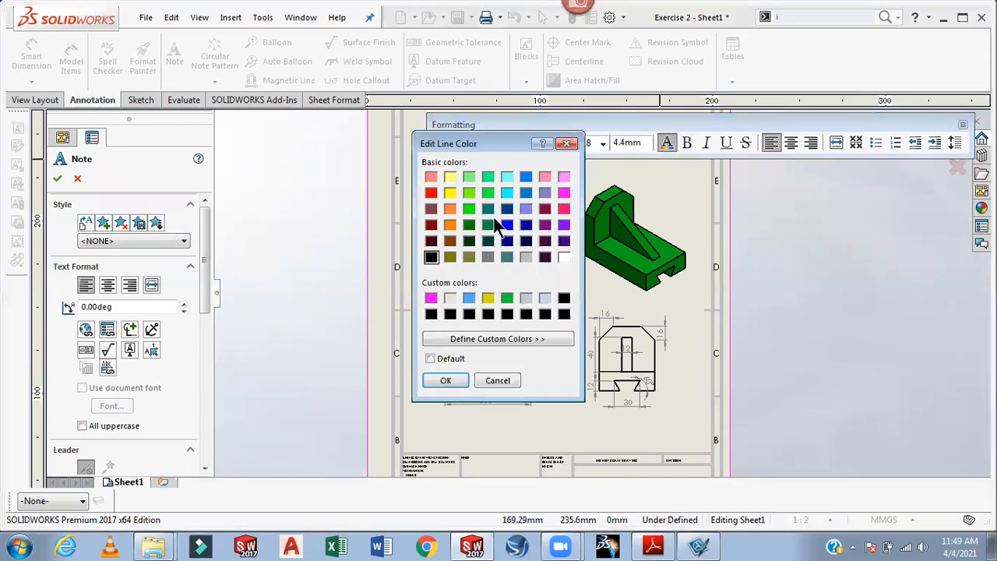
{"action": "left_click", "coordinate": [469, 208]}
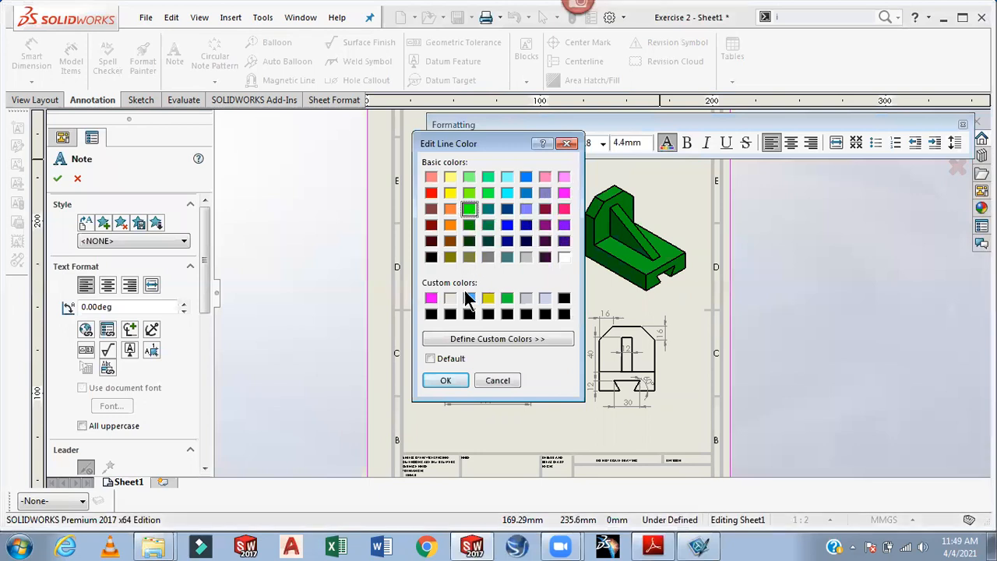
{"action": "left_click", "coordinate": [447, 381]}
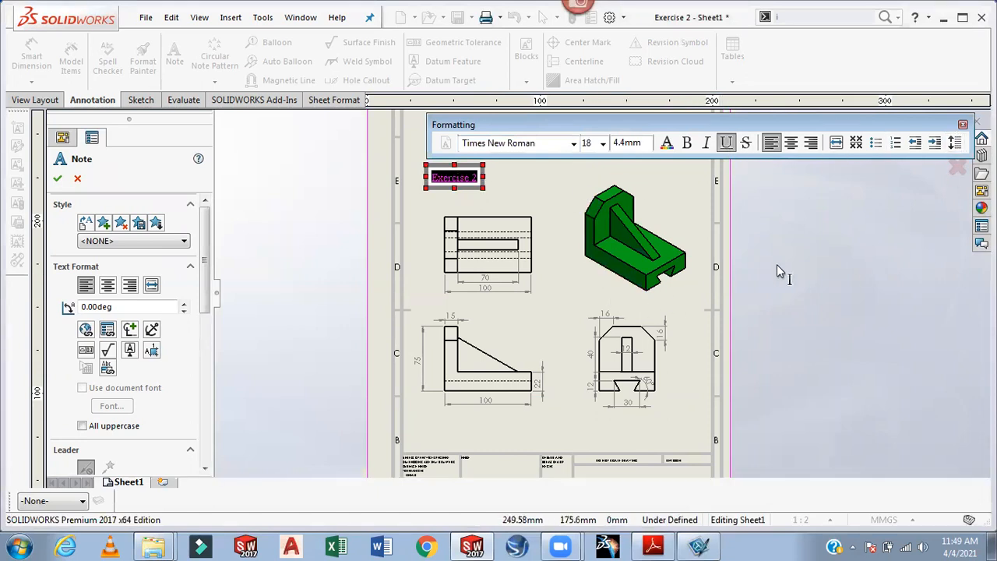
{"action": "left_click", "coordinate": [675, 216]}
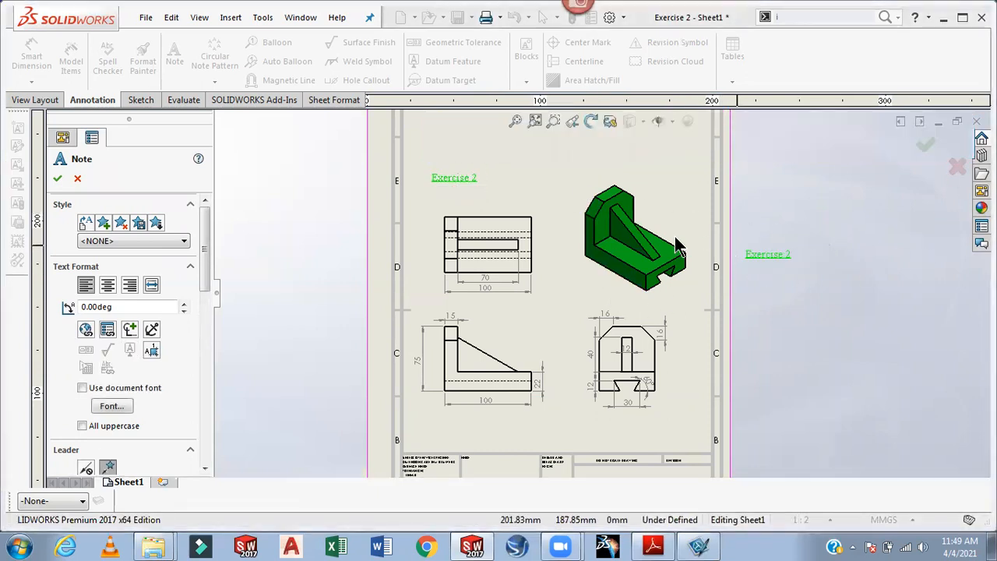
{"action": "scroll", "coordinate": [491, 204], "scroll_direction": "down", "scroll_amount": 3}
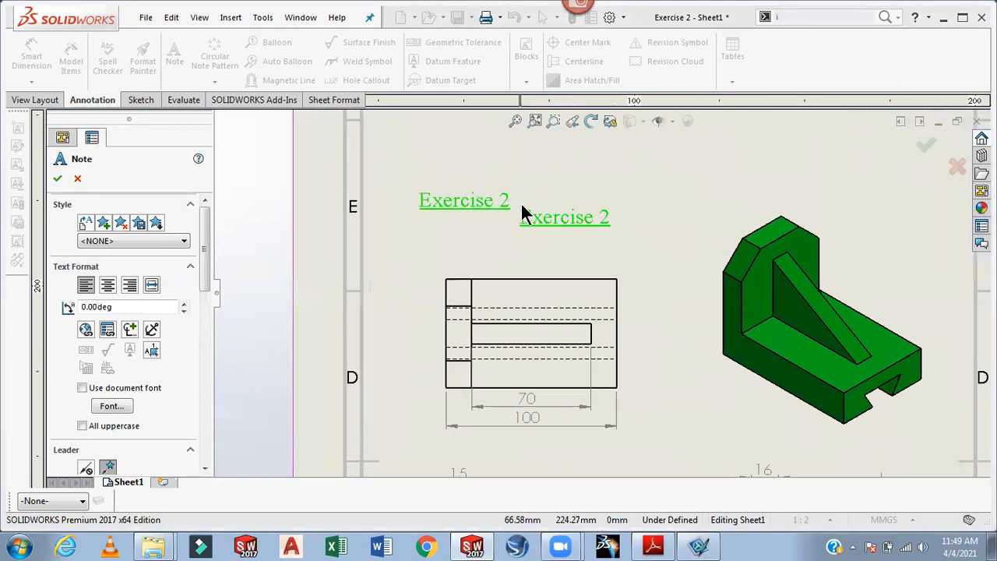
{"action": "key", "text": "Escape"}
{"action": "scroll", "coordinate": [546, 187], "scroll_direction": "up", "scroll_amount": 5}
{"action": "scroll", "coordinate": [633, 389], "scroll_direction": "down", "scroll_amount": 2}
{"action": "scroll", "coordinate": [600, 290], "scroll_direction": "down", "scroll_amount": 5}
{"action": "scroll", "coordinate": [600, 290], "scroll_direction": "up", "scroll_amount": 5}
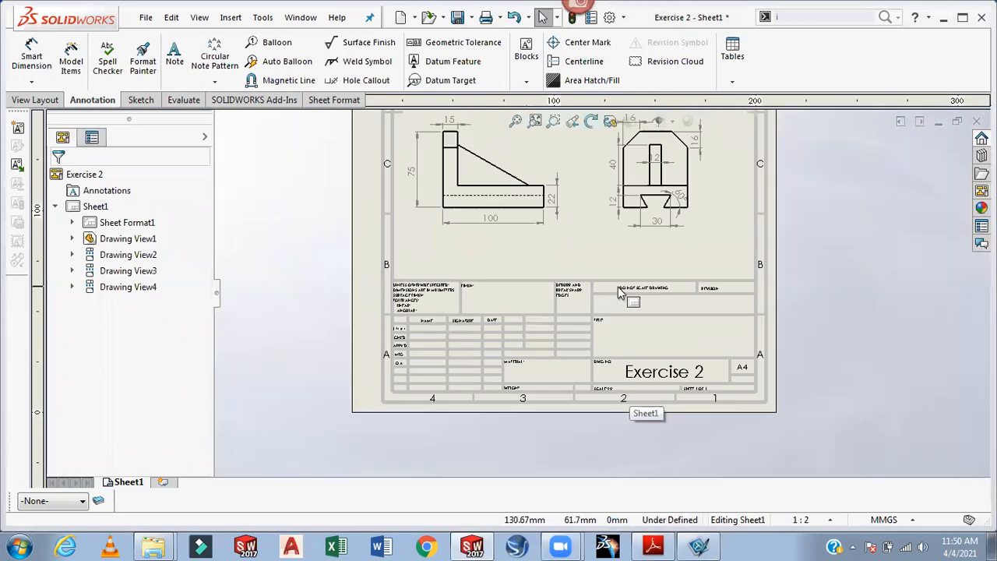
{"action": "scroll", "coordinate": [629, 342], "scroll_direction": "down", "scroll_amount": 4}
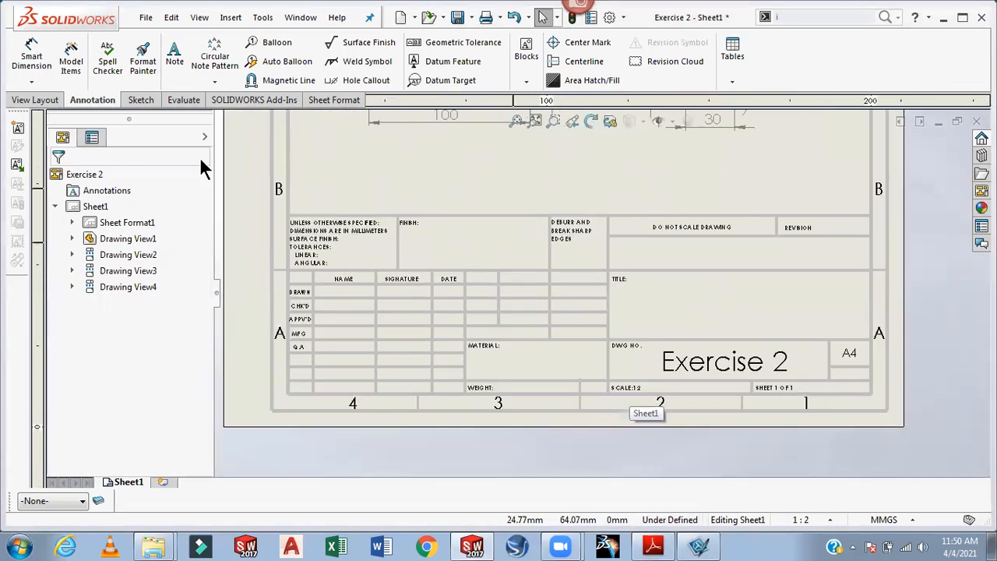
Open the sheet format for editing and delete the "Unless otherwise specified" tolerance note from the title block
{"action": "left_click", "coordinate": [171, 17]}
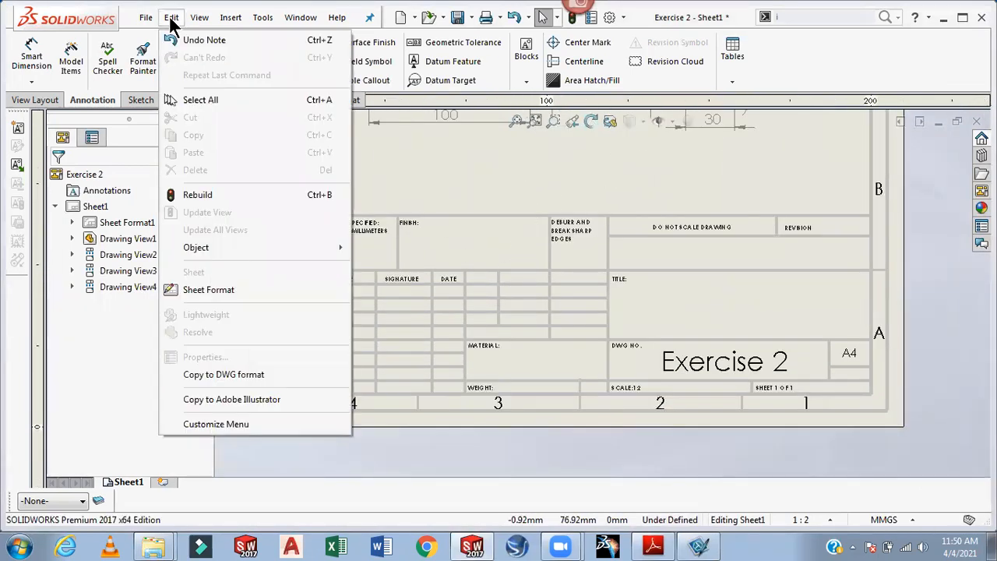
{"action": "left_click", "coordinate": [223, 290]}
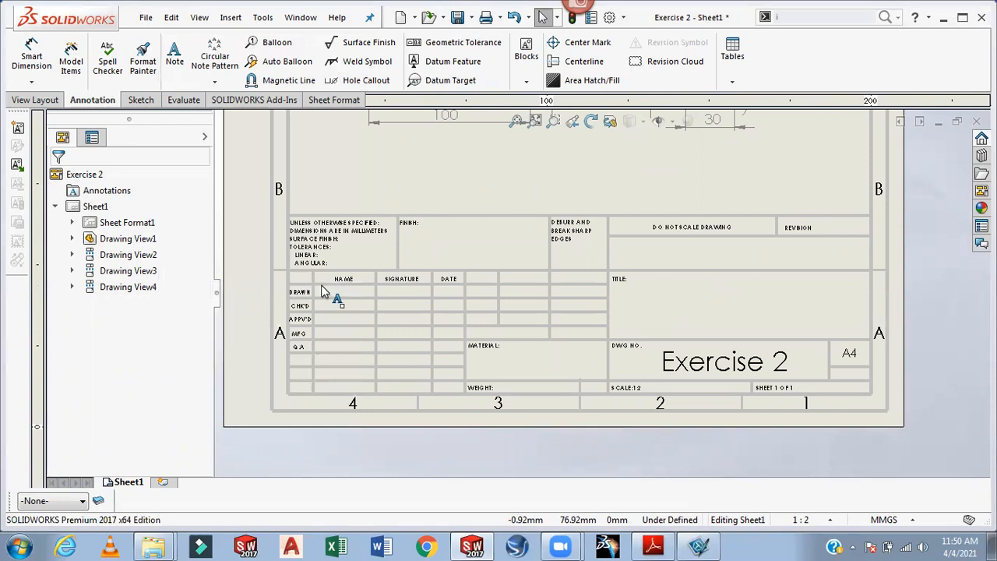
{"action": "left_click", "coordinate": [310, 236]}
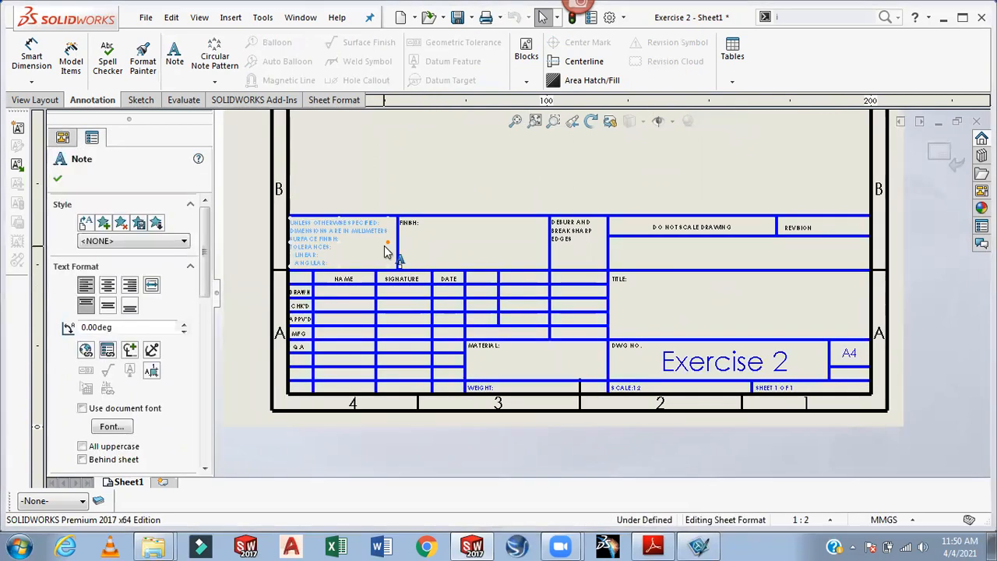
{"action": "key", "text": "Delete"}
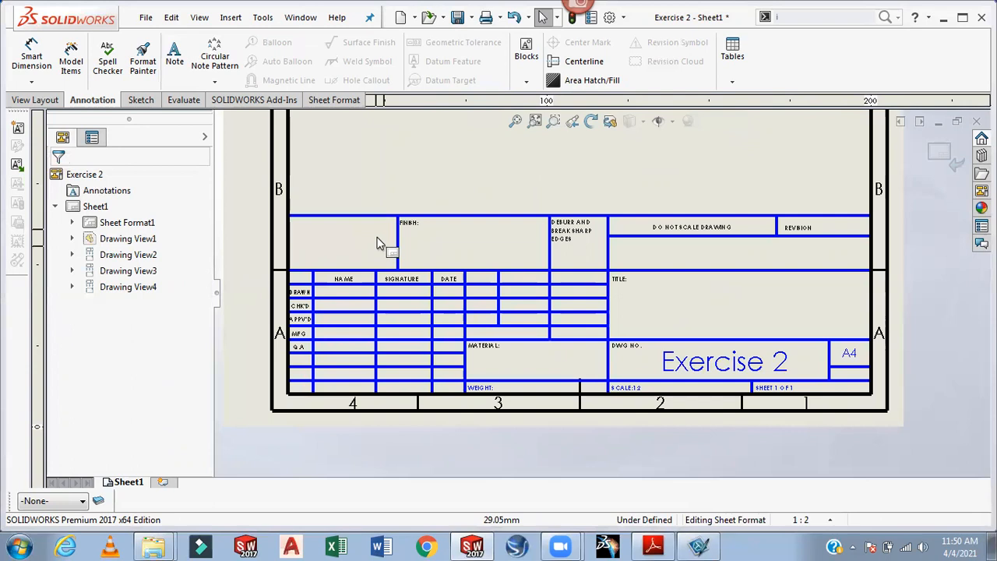
Delete the vertical divider line beside the emptied tolerance cell and the FINISH label from the title block
{"action": "left_click", "coordinate": [399, 256]}
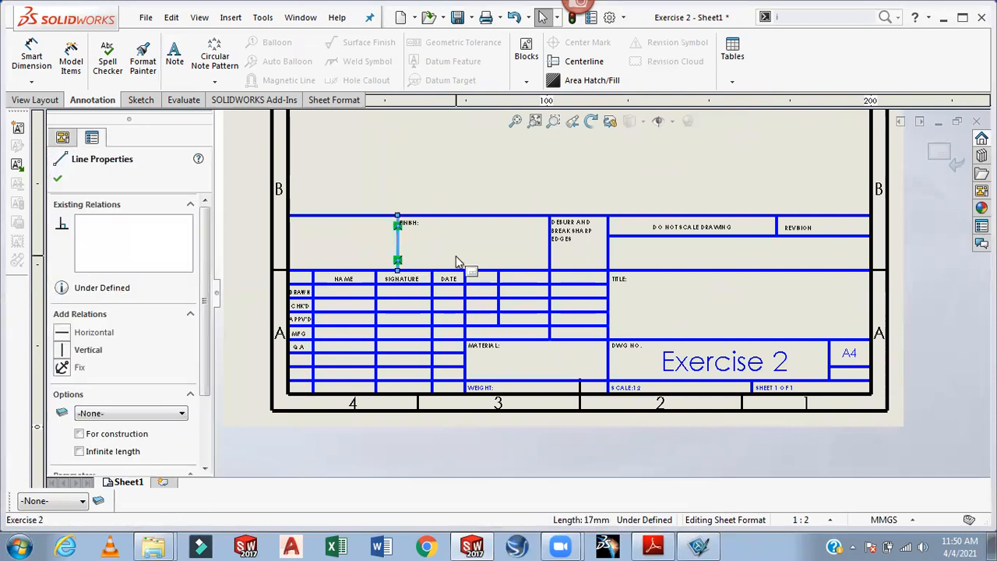
{"action": "key", "text": "Delete"}
{"action": "left_click", "coordinate": [409, 223]}
{"action": "key", "text": "Delete"}
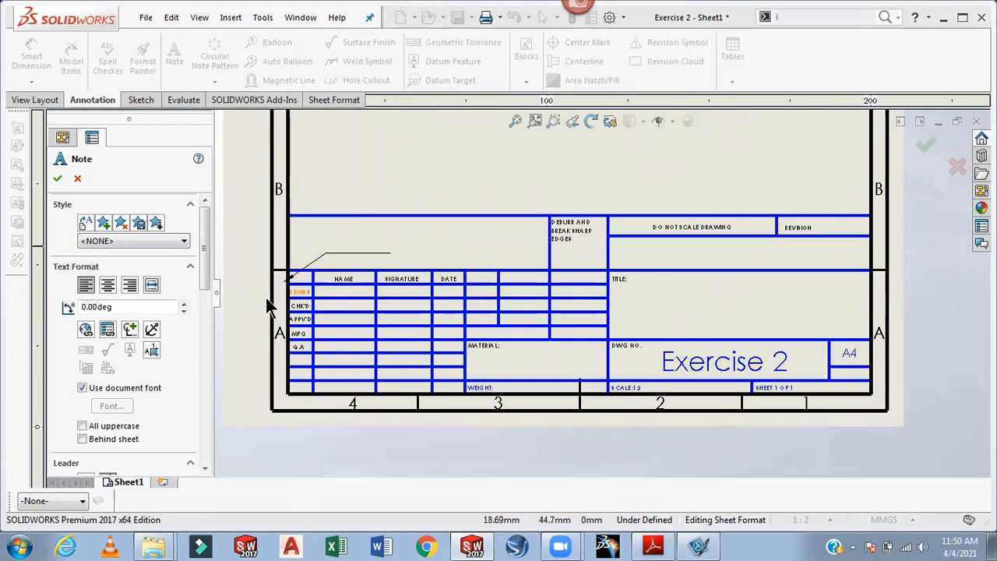
Place a note without a leader in the emptied cell above the NAME column, reading "Name of Firm"
{"action": "left_click_drag", "start_coordinate": [206, 285], "coordinate": [210, 345]}
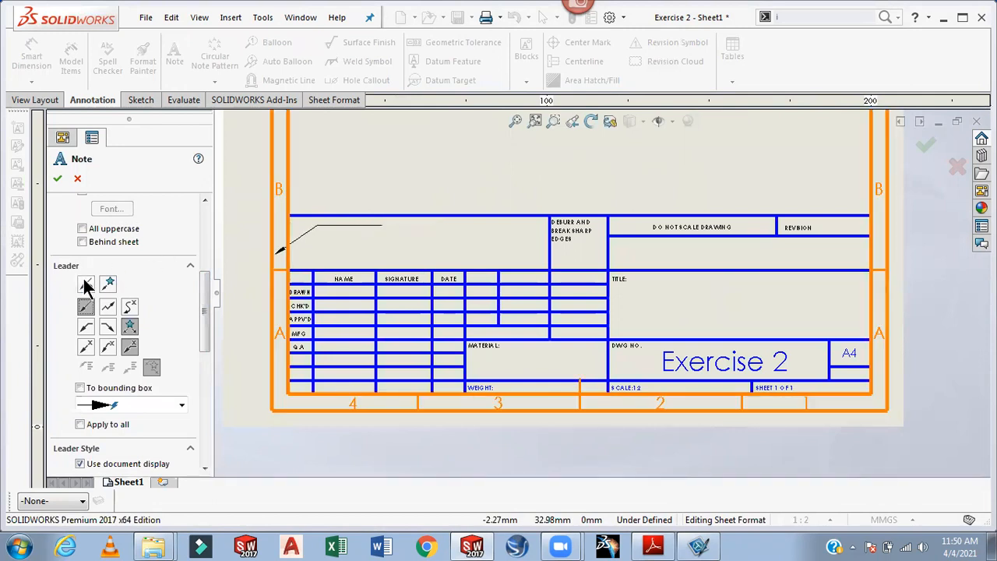
{"action": "left_click", "coordinate": [86, 285]}
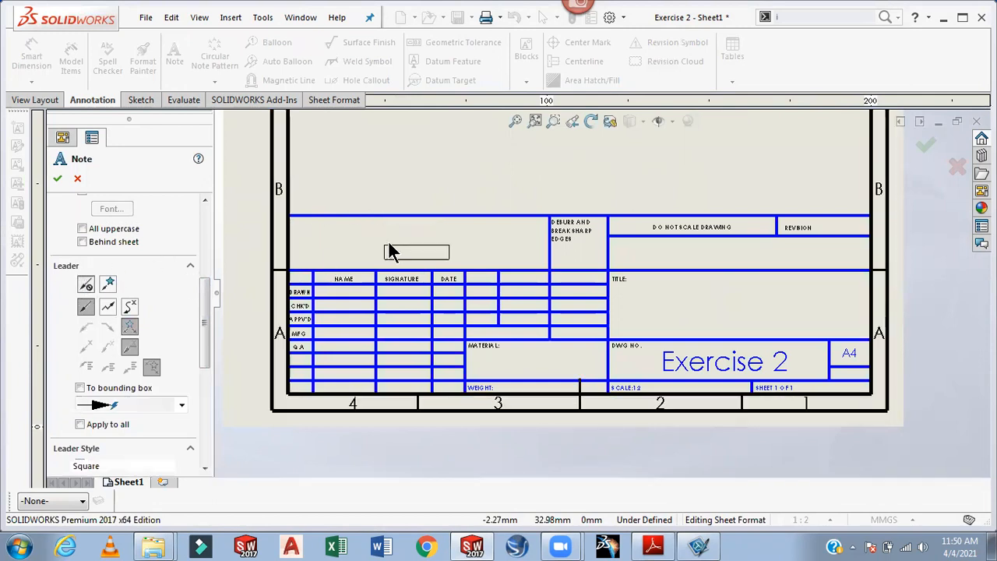
{"action": "left_click", "coordinate": [300, 226]}
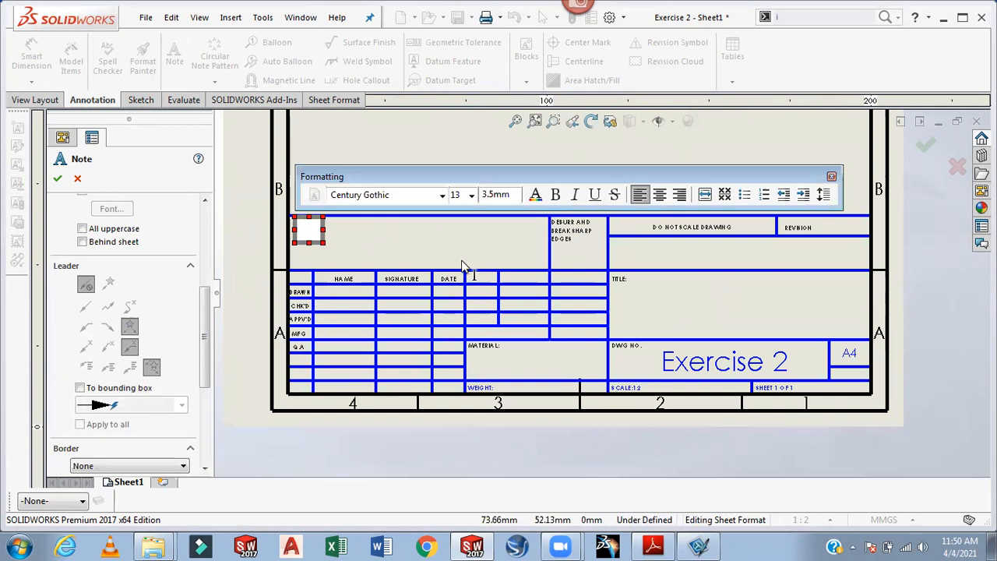
{"action": "type", "text": "Na"}
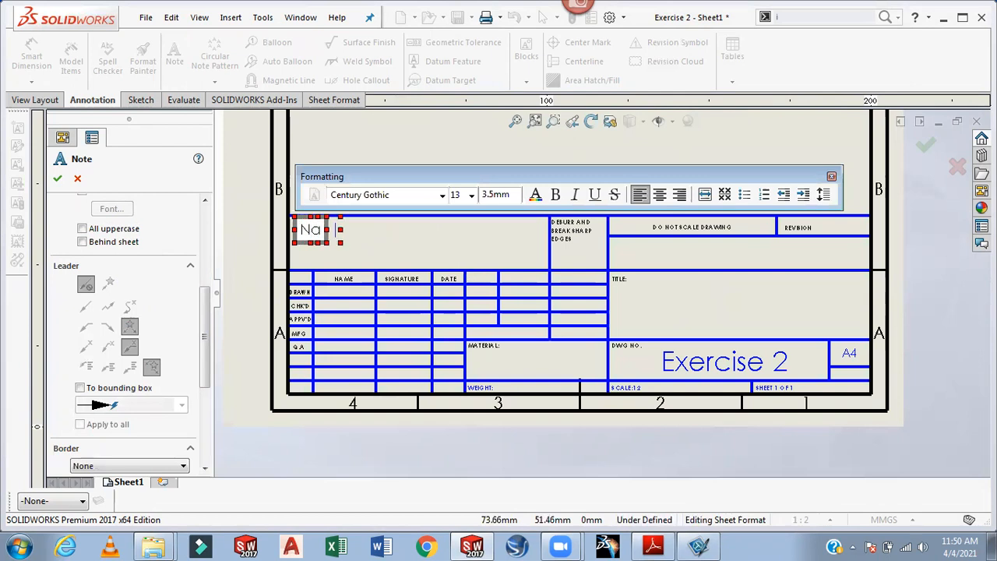
{"action": "type", "text": "me of "}
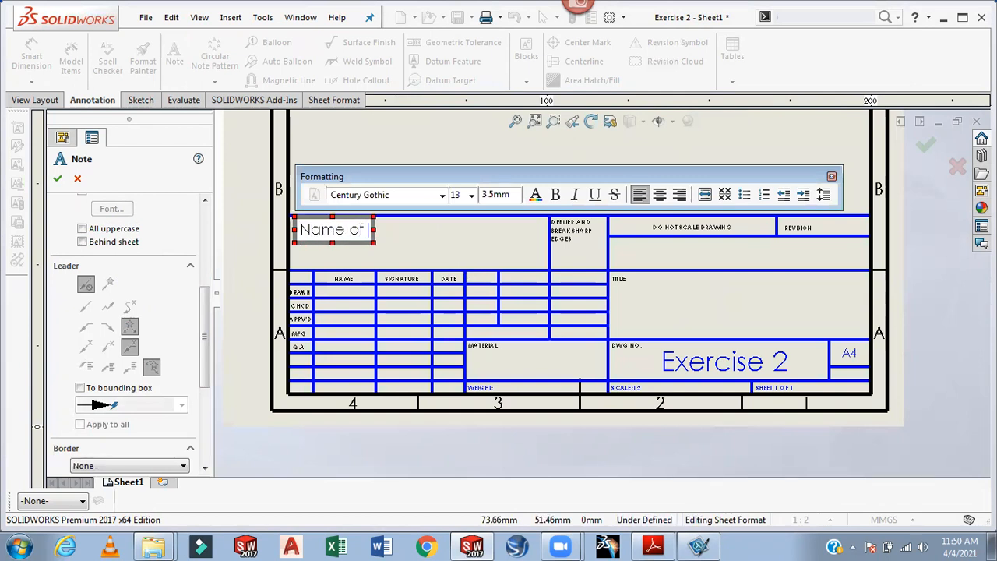
{"action": "type", "text": "Firm"}
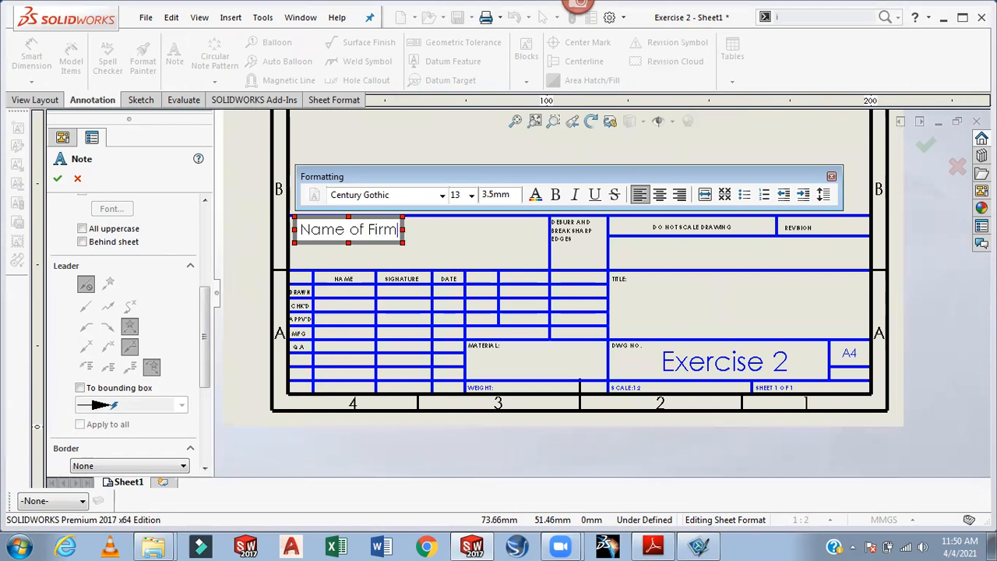
Add an indented second line reading "National Casting Industries" to the "Name of Firm" note
{"action": "key", "text": "Return"}
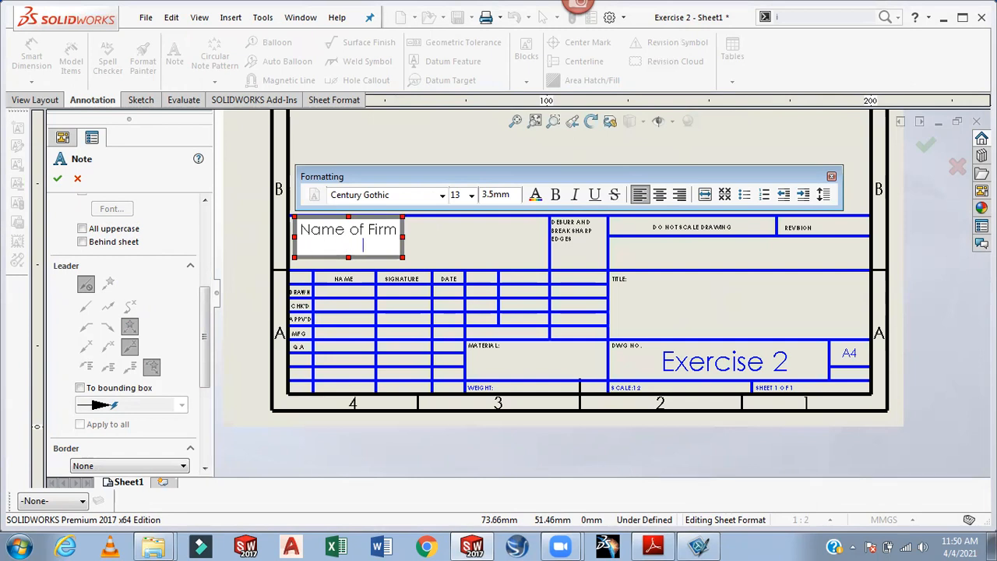
{"action": "type", "text": "Natinal"}
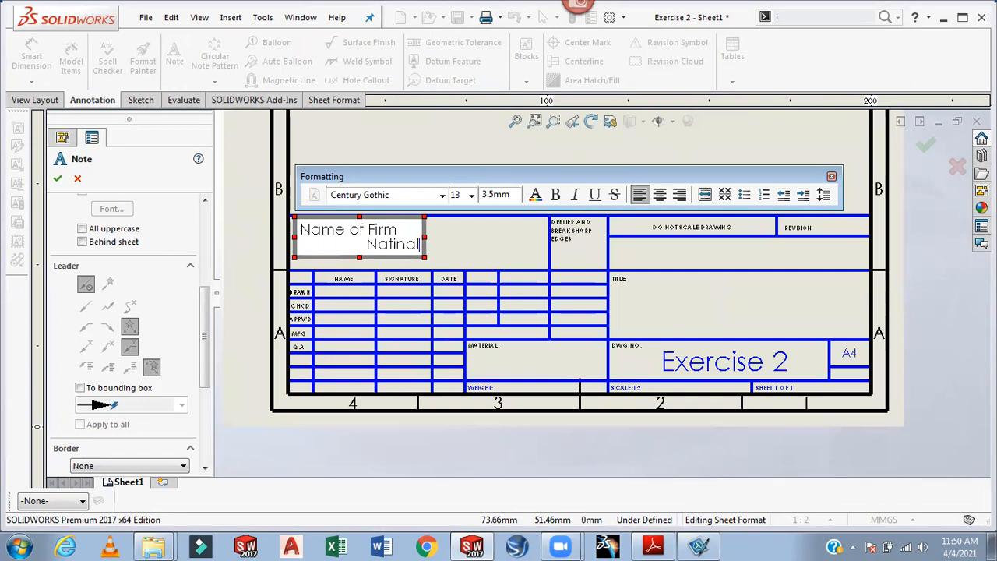
{"action": "key", "text": "BackSpace"}
{"action": "key", "text": "BackSpace"}
{"action": "key", "text": "BackSpace"}
{"action": "key", "text": "BackSpace"}
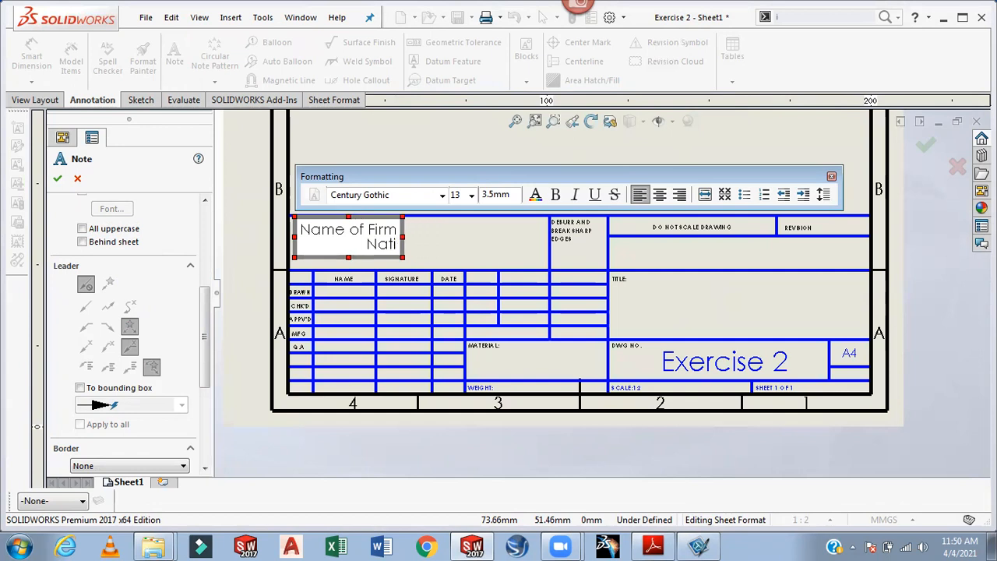
{"action": "type", "text": "on"}
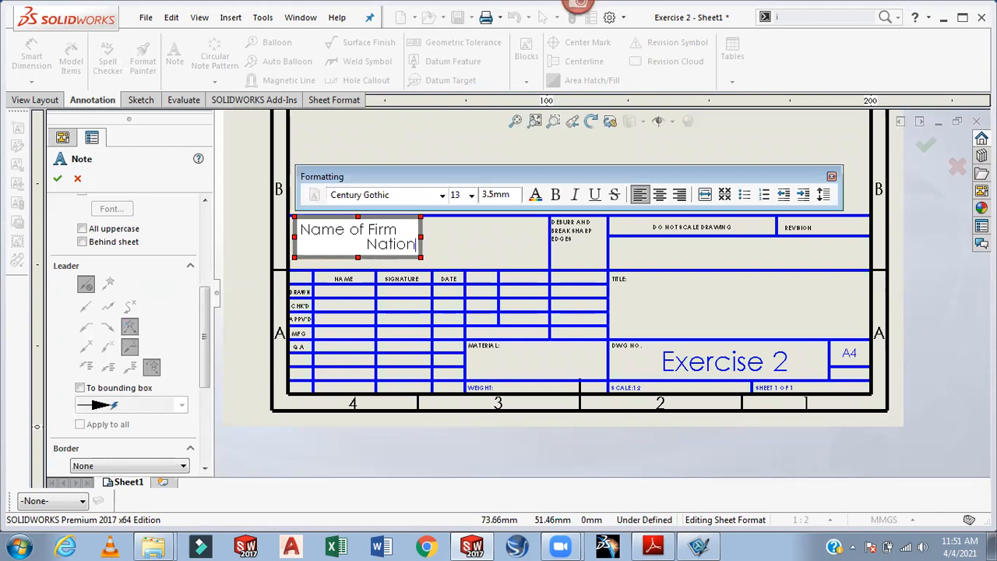
{"action": "type", "text": "al"}
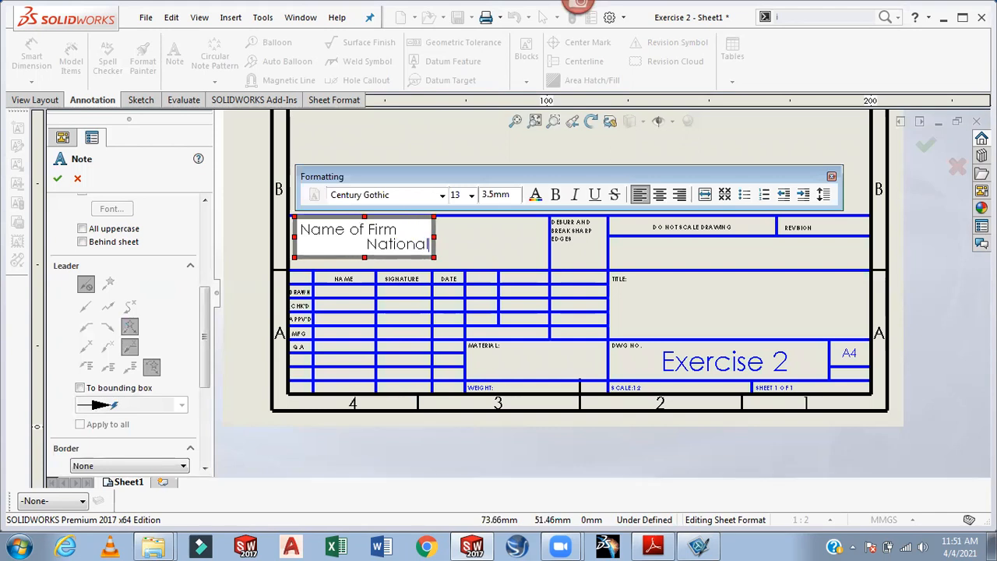
{"action": "type", "text": " Casting "}
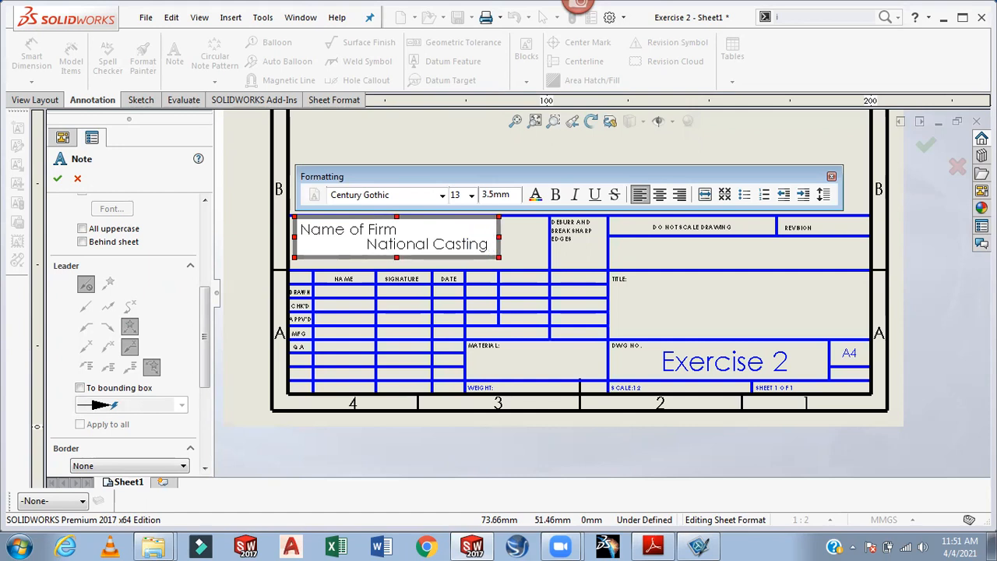
{"action": "type", "text": "In"}
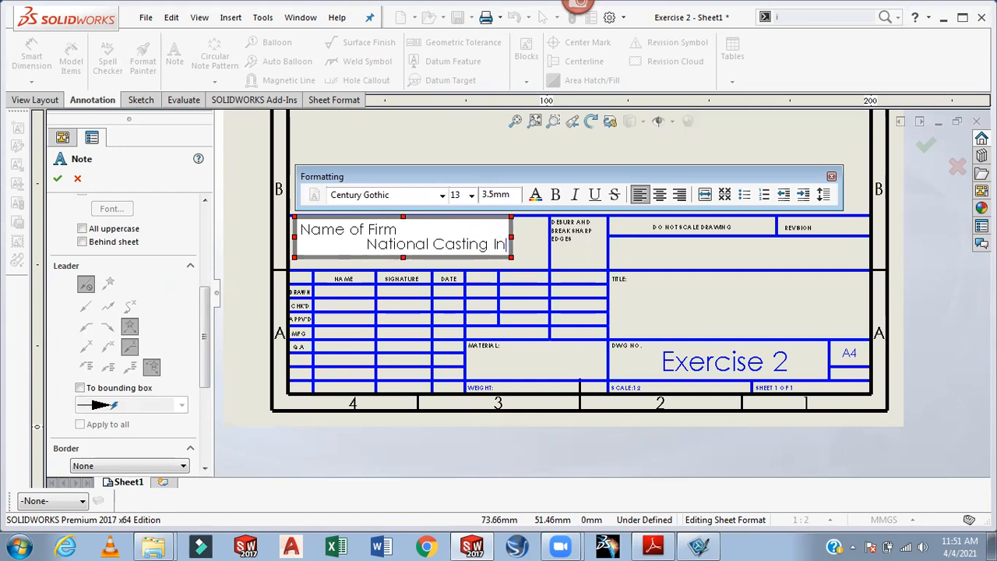
{"action": "type", "text": "dustries"}
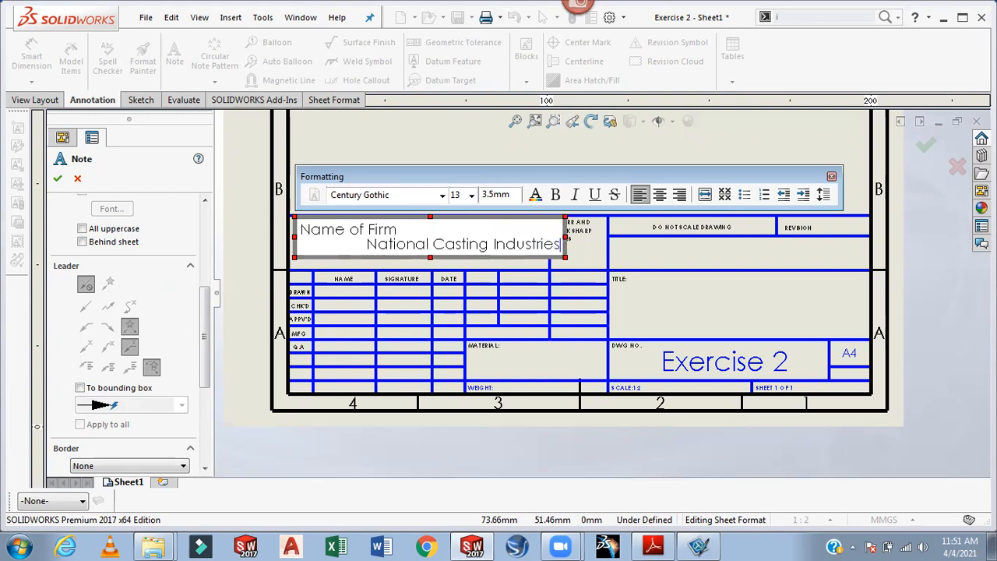
Remove five leading spaces before "National Casting Industries" so the line fits its cell, and finish the note's text
{"action": "left_click", "coordinate": [367, 243]}
{"action": "key", "text": "BackSpace"}
{"action": "key", "text": "BackSpace"}
{"action": "key", "text": "BackSpace"}
{"action": "key", "text": "BackSpace"}
{"action": "key", "text": "BackSpace"}
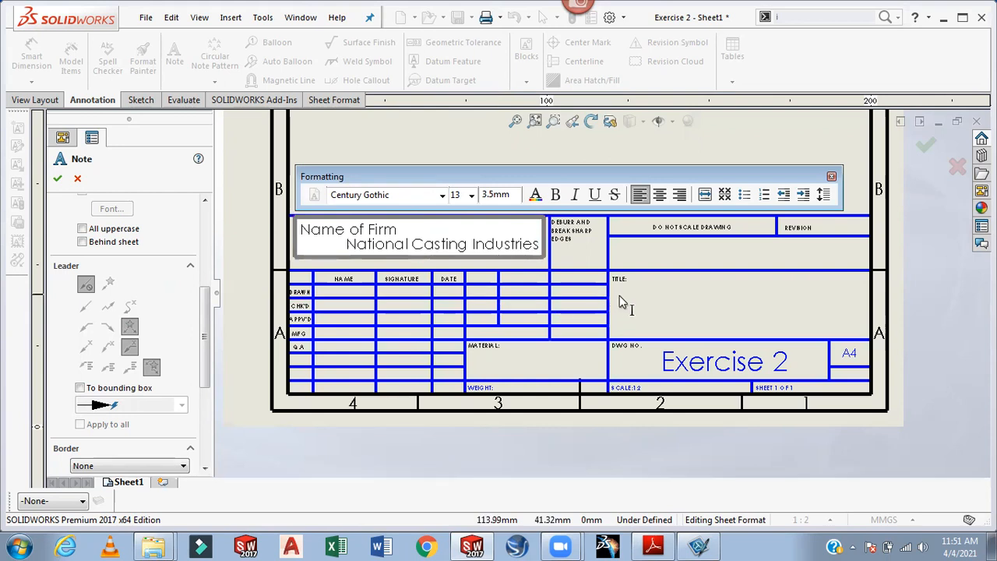
{"action": "left_click", "coordinate": [629, 299]}
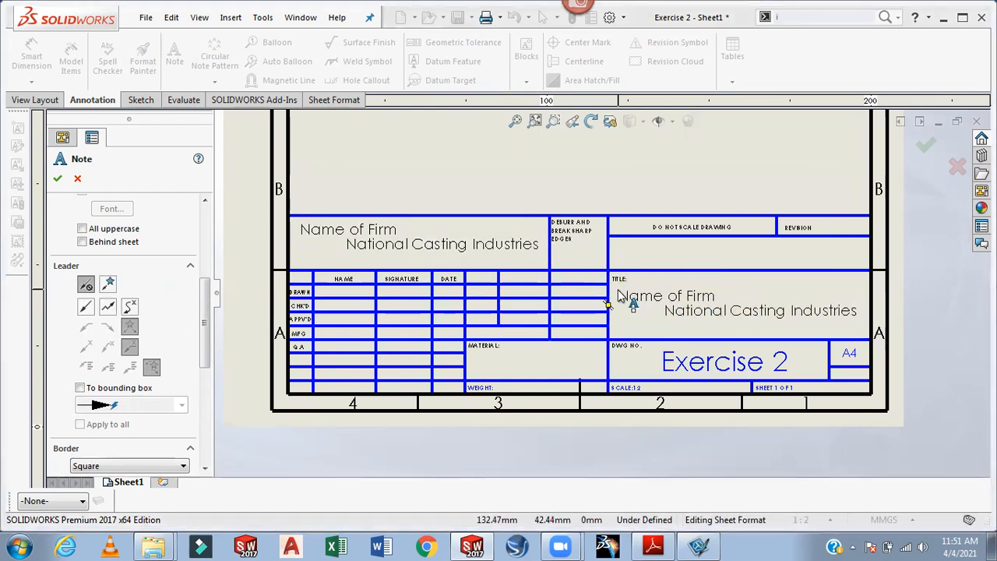
Place another note in the TITLE cell and replace its text with "Support Base"
{"action": "left_click", "coordinate": [618, 292]}
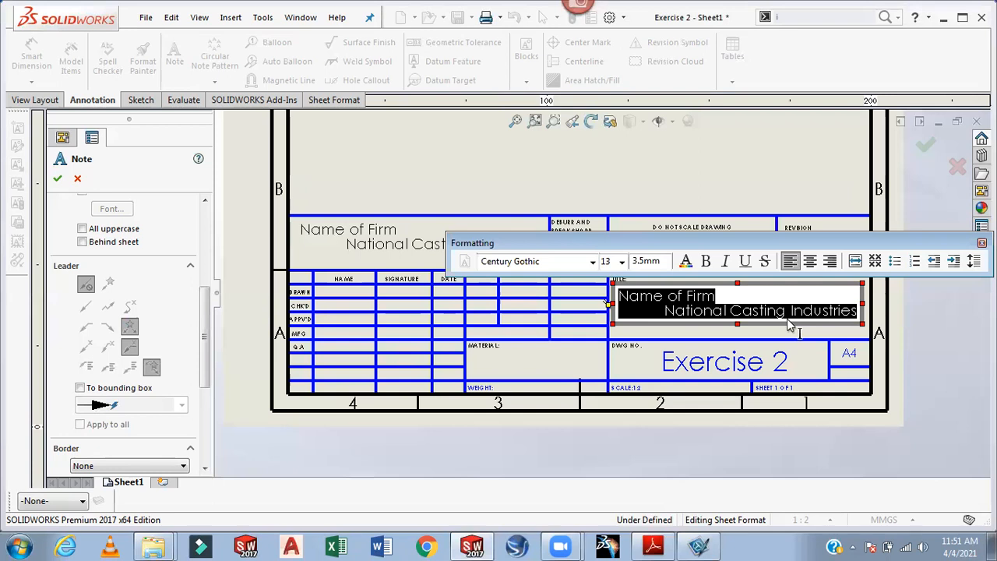
{"action": "type", "text": "S"}
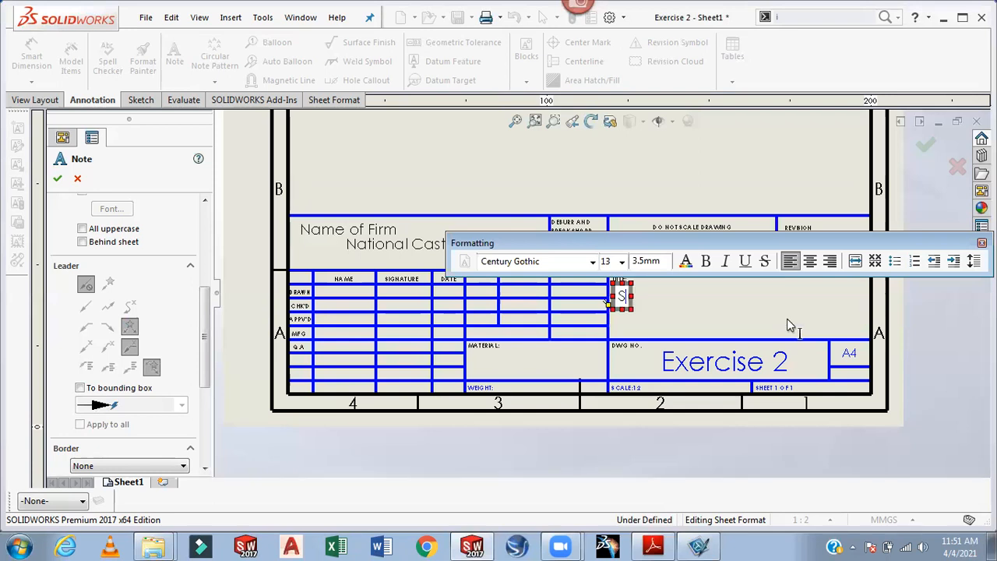
{"action": "type", "text": "upport"}
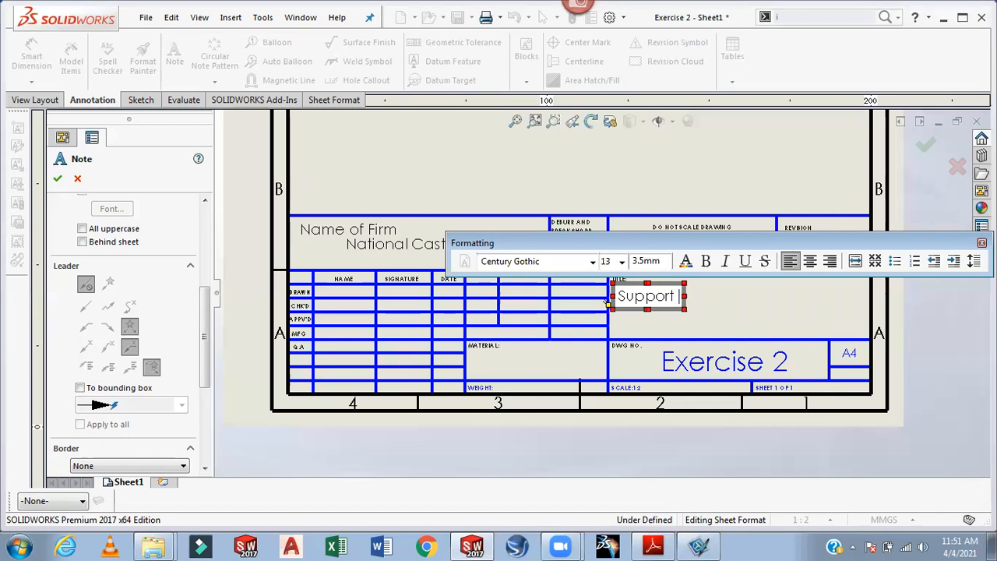
{"action": "type", "text": " Base"}
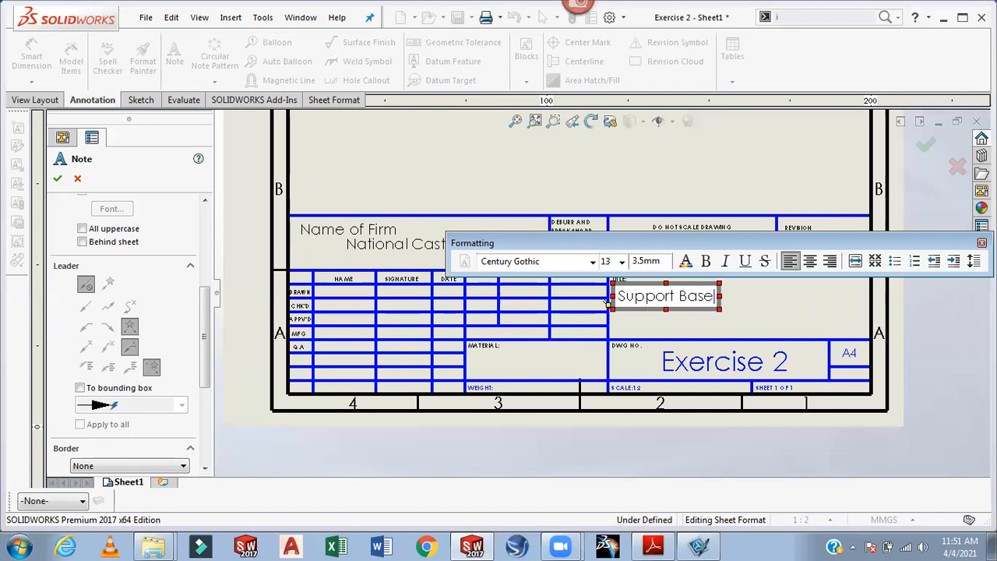
{"action": "left_click", "coordinate": [796, 318]}
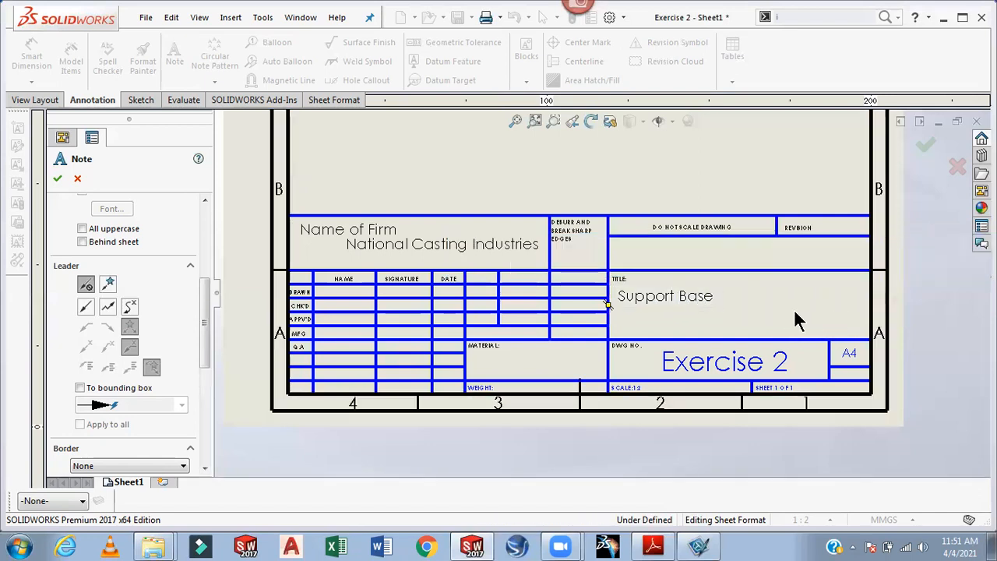
Place a note in the NAME cell of the DRAWN row, enter the drafter's first name, and finish without placing another copy
{"action": "scroll", "coordinate": [343, 305], "scroll_direction": "down", "scroll_amount": 3}
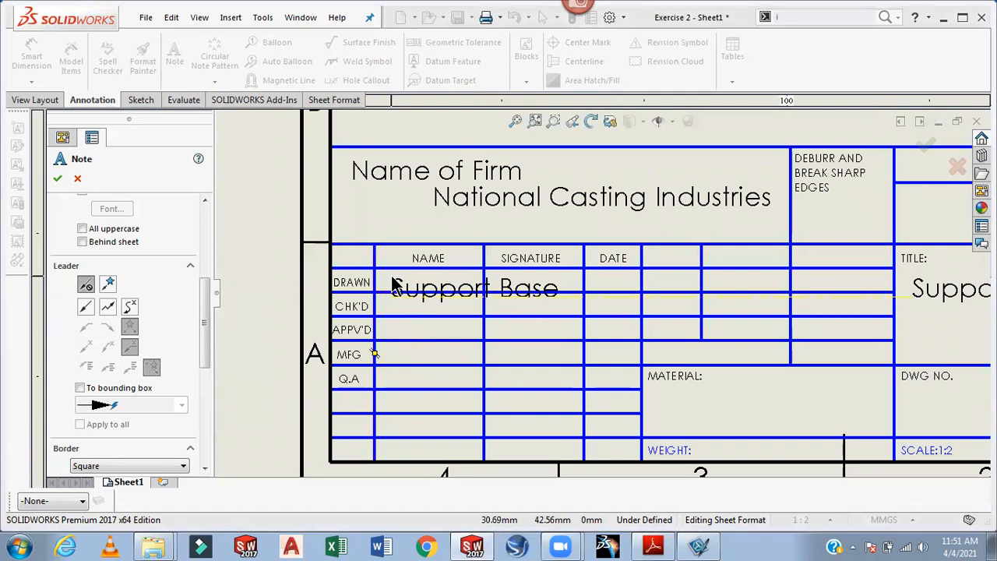
{"action": "left_click", "coordinate": [385, 283]}
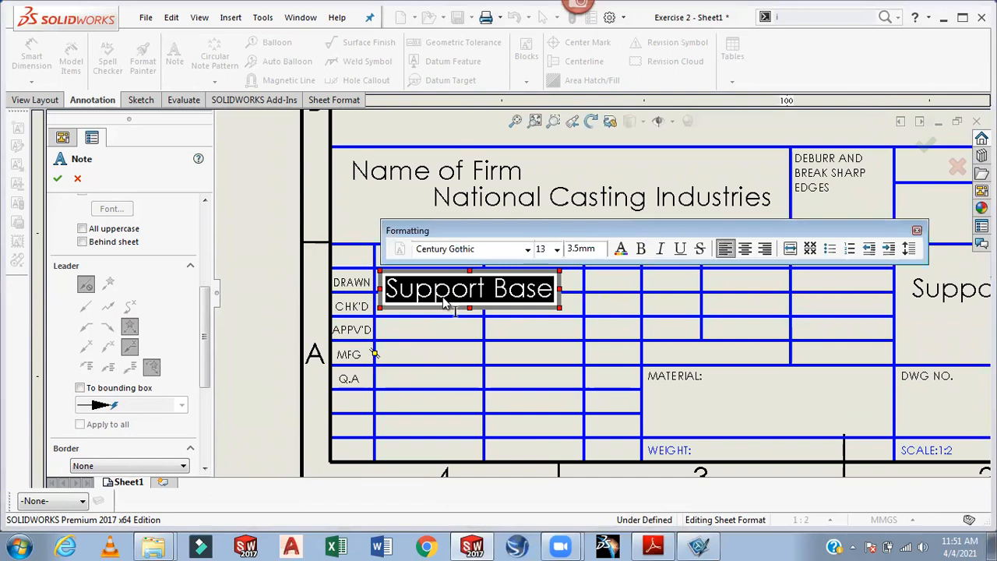
{"action": "type", "text": "K"}
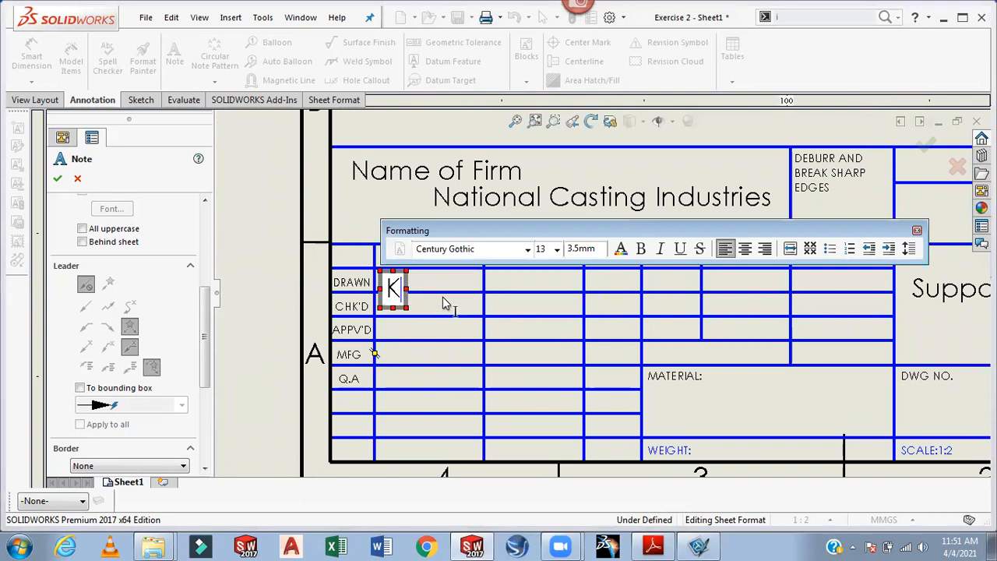
{"action": "type", "text": "amle"}
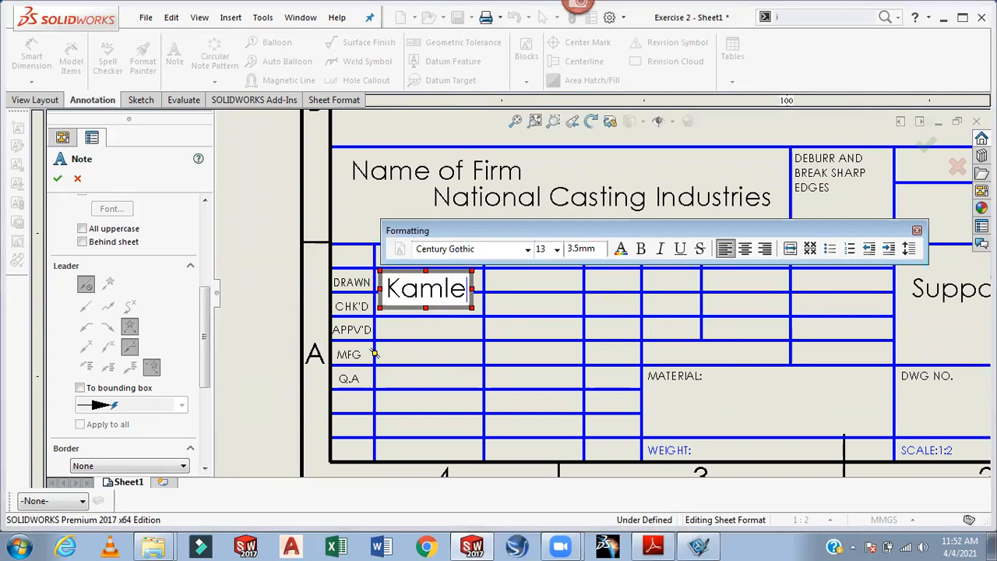
{"action": "type", "text": "sh"}
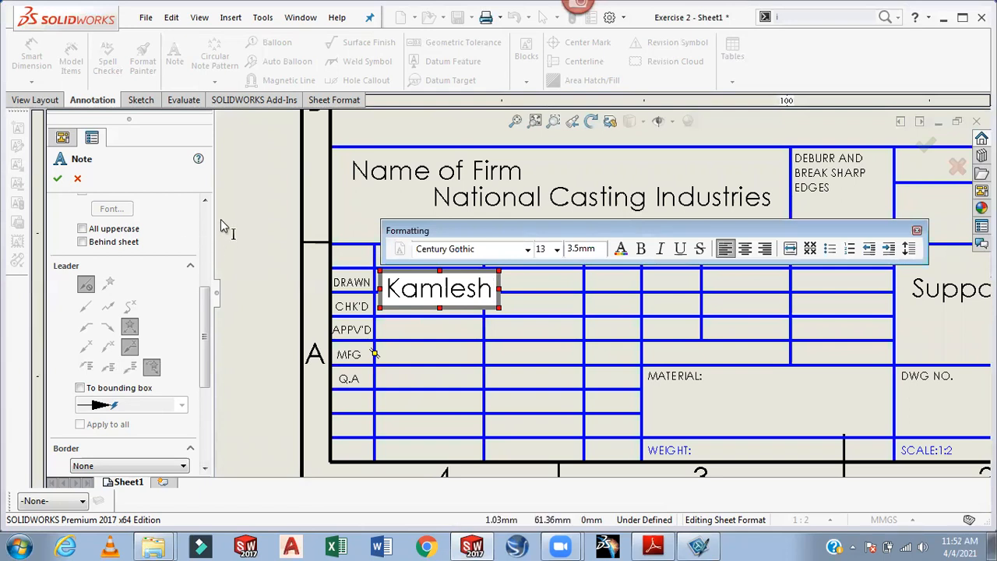
{"action": "left_click", "coordinate": [264, 195]}
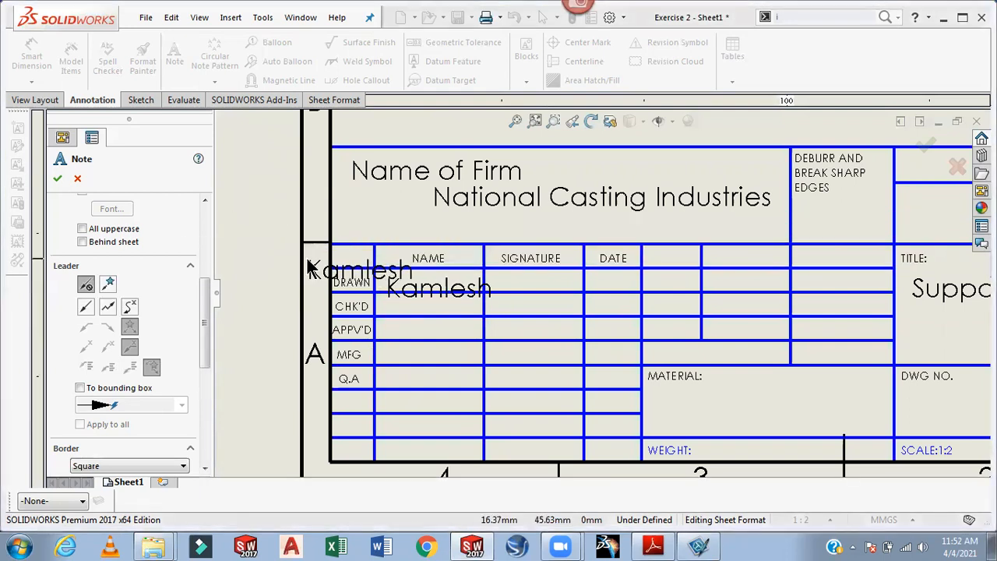
{"action": "key", "text": "Escape"}
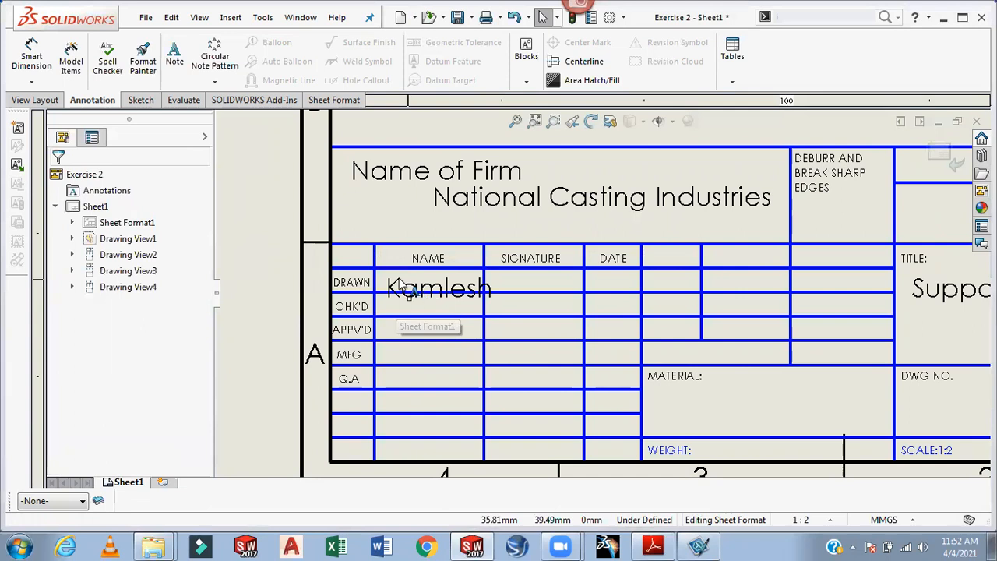
{"action": "left_click", "coordinate": [395, 293]}
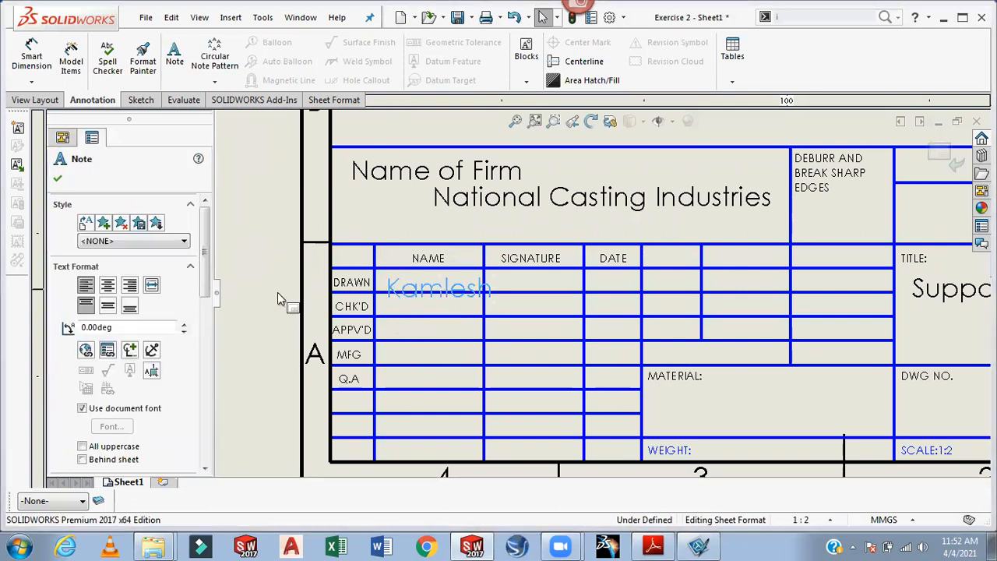
{"action": "mouse_move", "coordinate": [207, 282]}
{"action": "left_mouse_down"}
{"action": "mouse_move", "coordinate": [205, 317]}
{"action": "mouse_move", "coordinate": [207, 268]}
{"action": "left_mouse_up"}
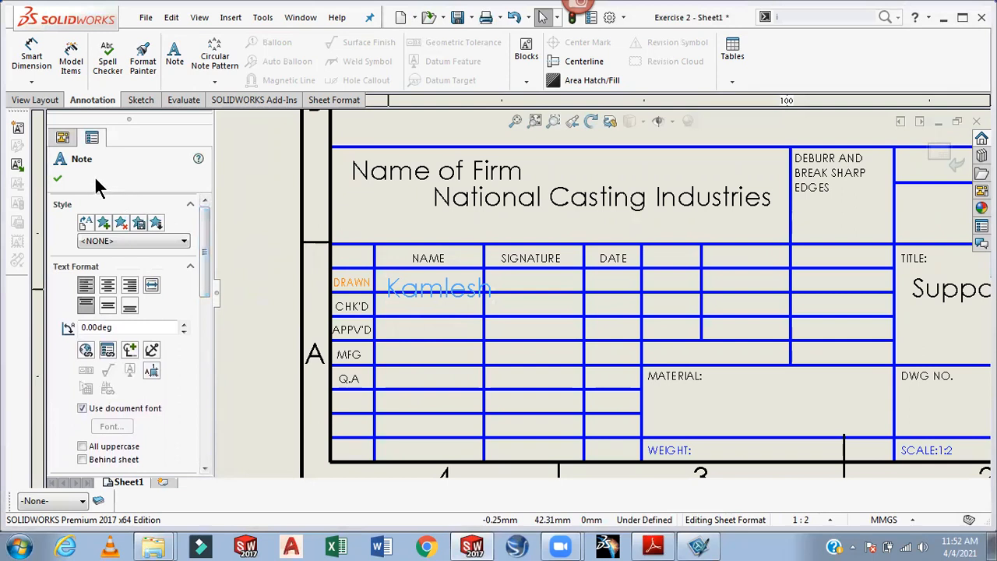
{"action": "left_click_drag", "start_coordinate": [201, 256], "coordinate": [225, 427]}
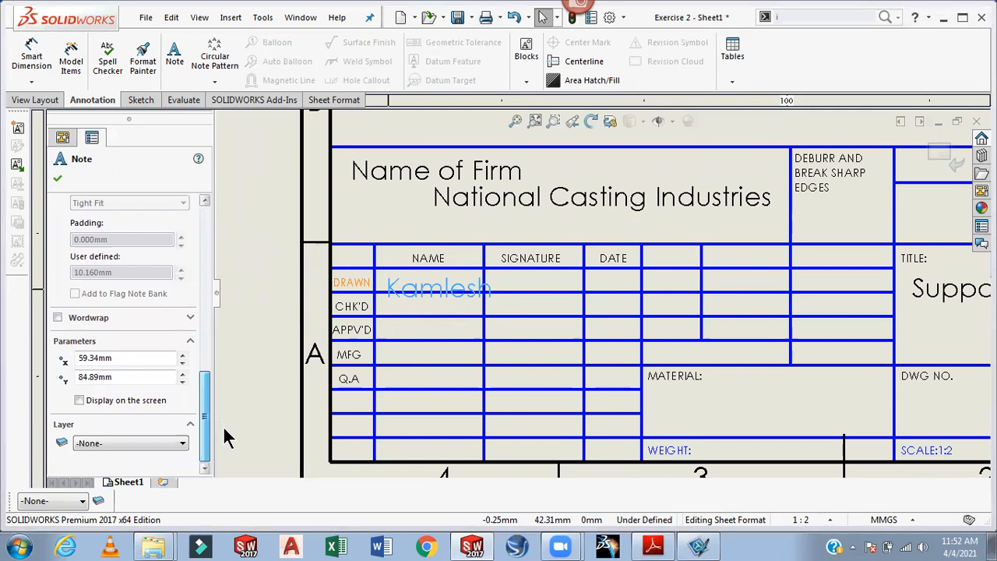
{"action": "mouse_move", "coordinate": [224, 438]}
{"action": "left_mouse_down"}
{"action": "mouse_move", "coordinate": [234, 347]}
{"action": "mouse_move", "coordinate": [238, 358]}
{"action": "left_mouse_up"}
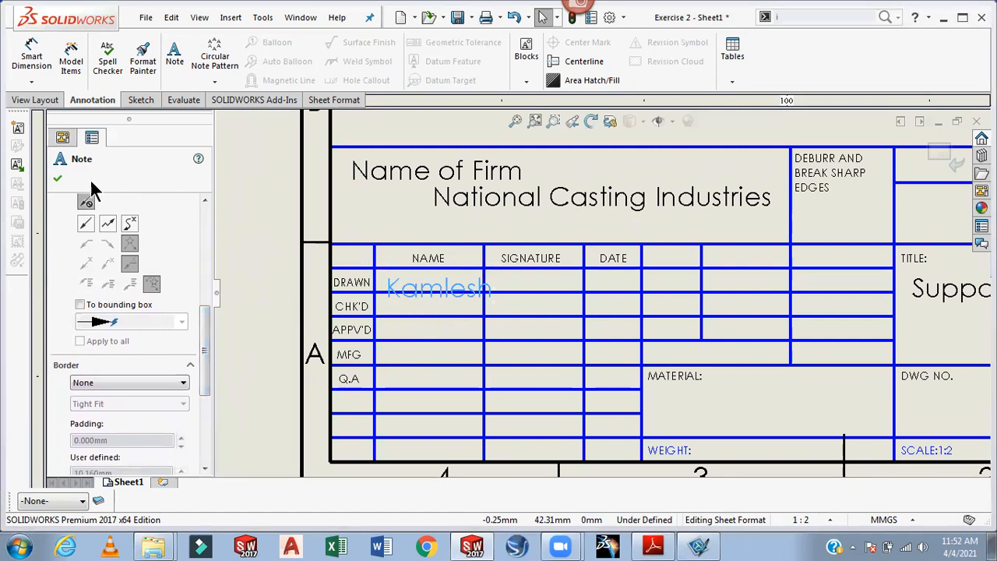
{"action": "left_click_drag", "start_coordinate": [207, 322], "coordinate": [215, 209]}
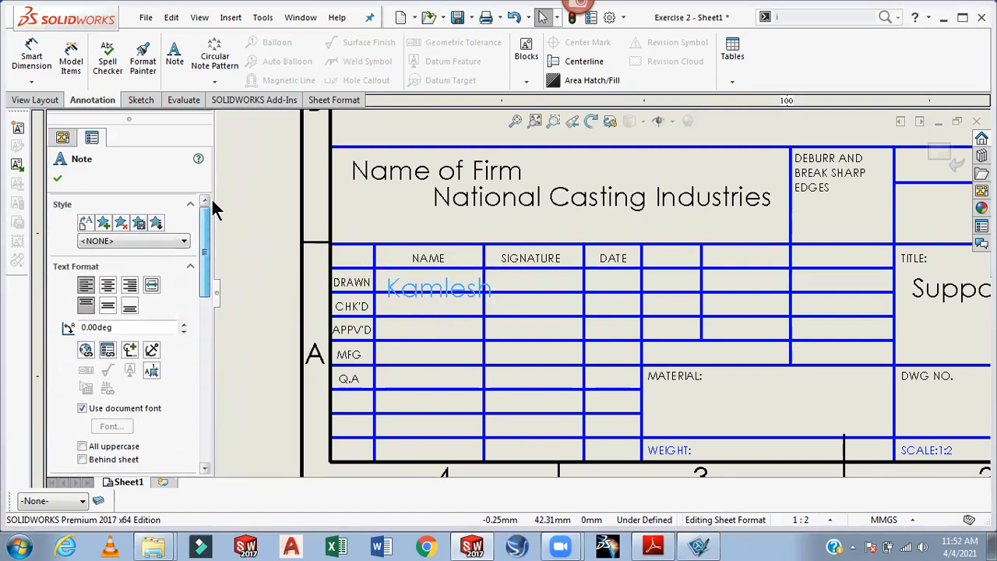
{"action": "left_click", "coordinate": [57, 179]}
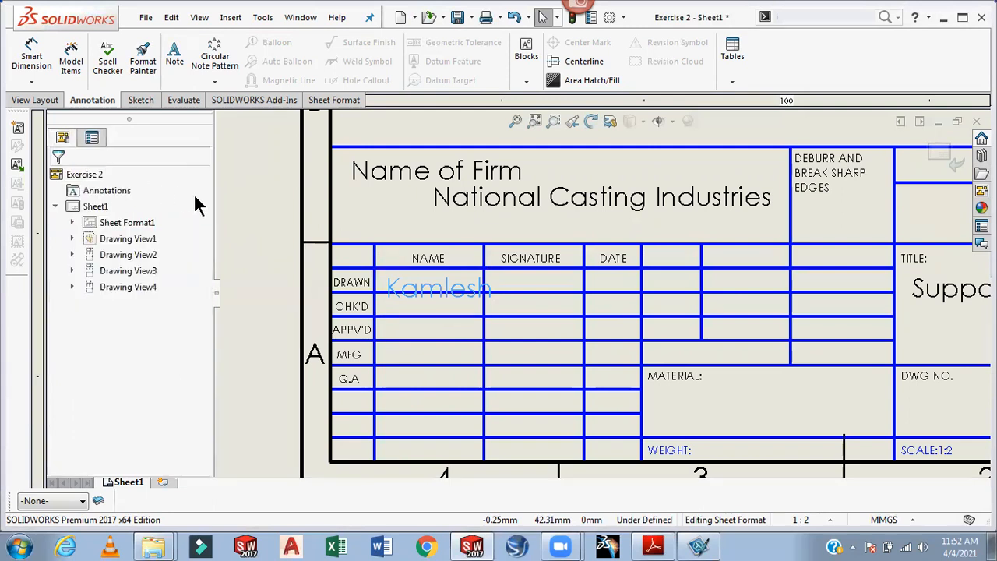
Set the drafter's name note to font size 8 and move it up to fit inside the DRAWN row's NAME cell
{"action": "double_click", "coordinate": [419, 291]}
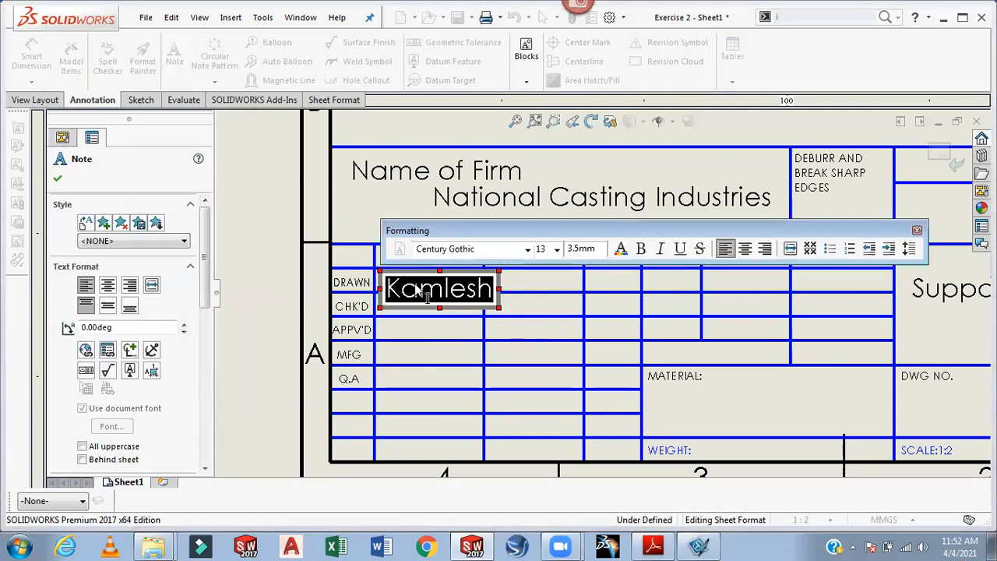
{"action": "left_click", "coordinate": [558, 250]}
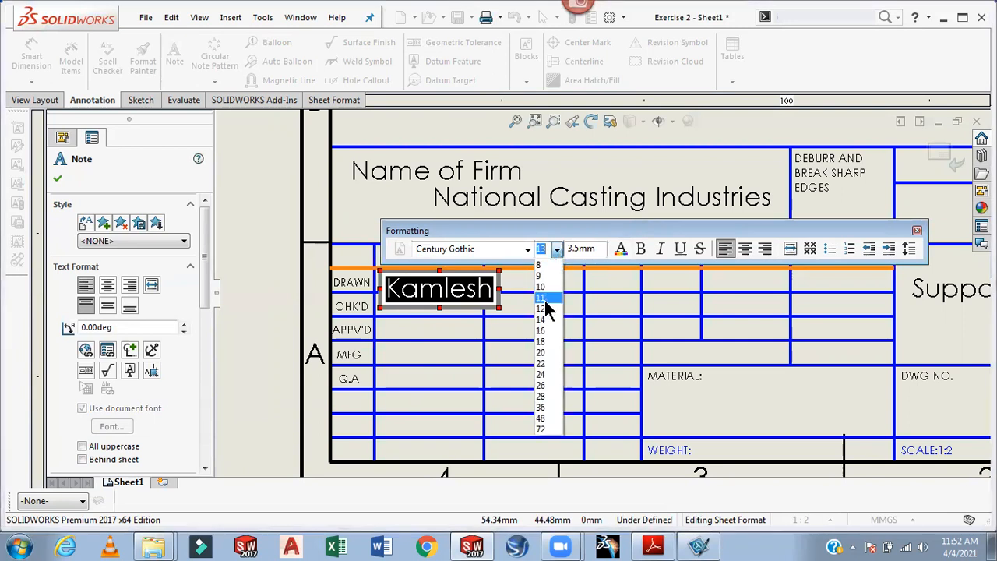
{"action": "left_click", "coordinate": [544, 287]}
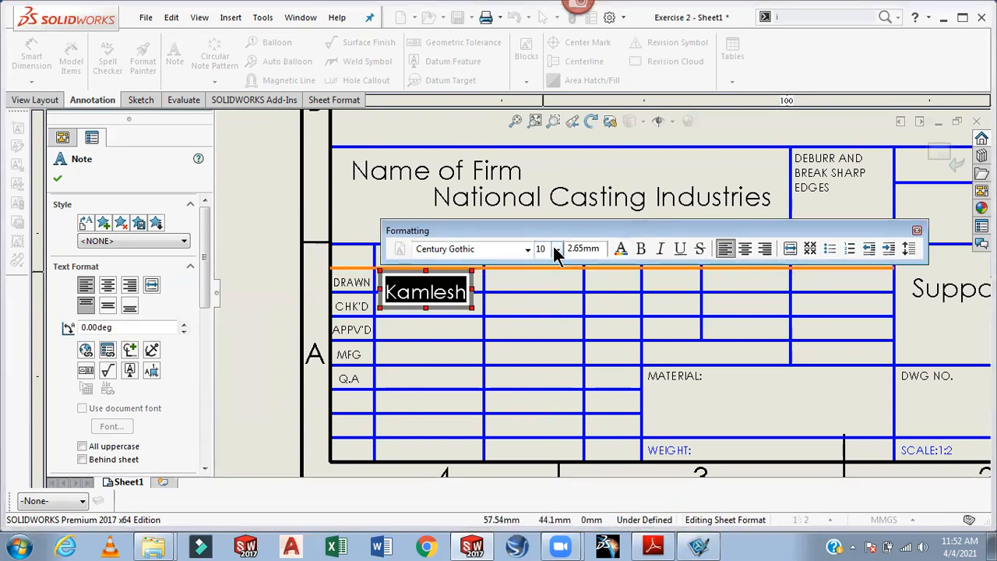
{"action": "left_click", "coordinate": [555, 248]}
{"action": "left_click", "coordinate": [542, 267]}
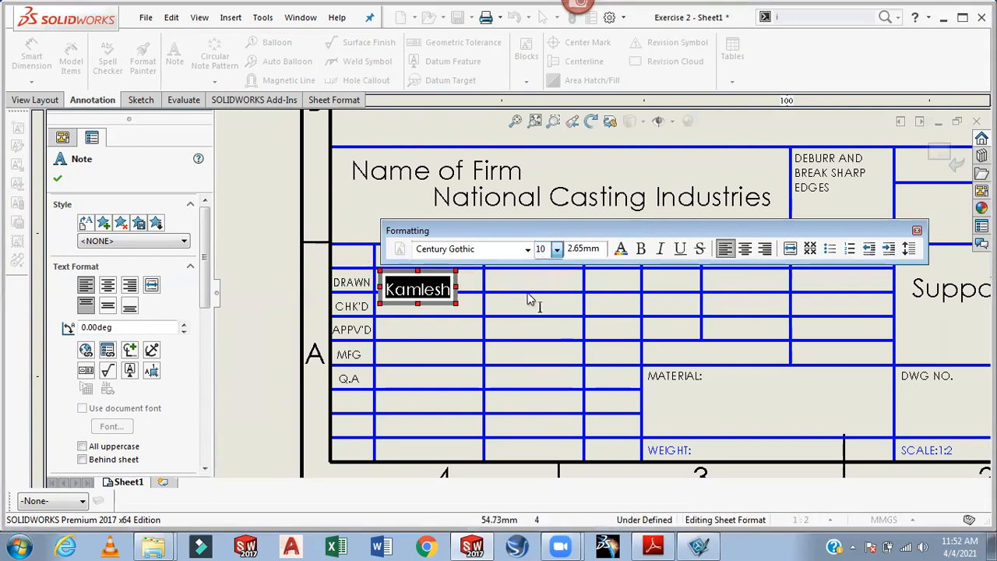
{"action": "left_click", "coordinate": [461, 285]}
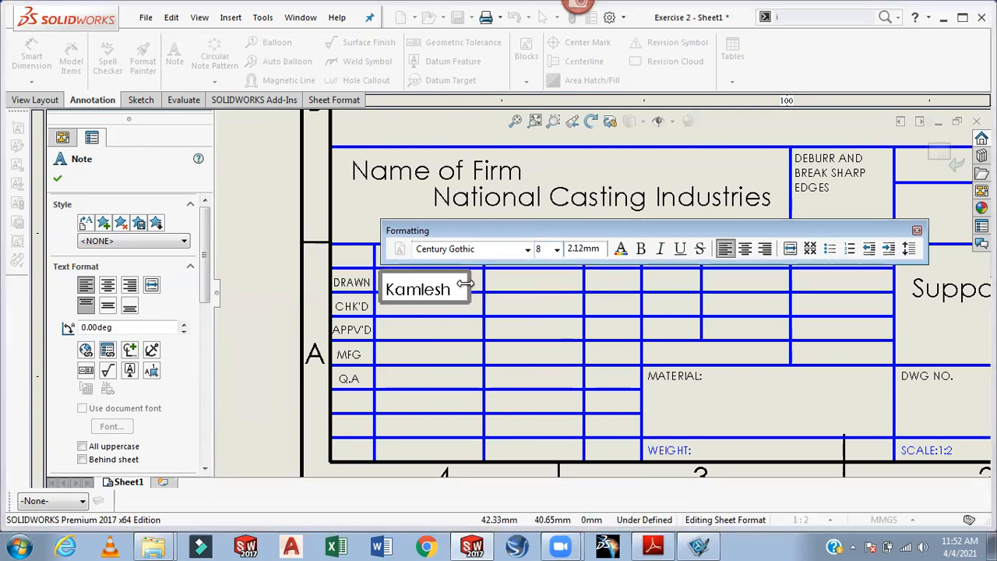
{"action": "double_click", "coordinate": [463, 282]}
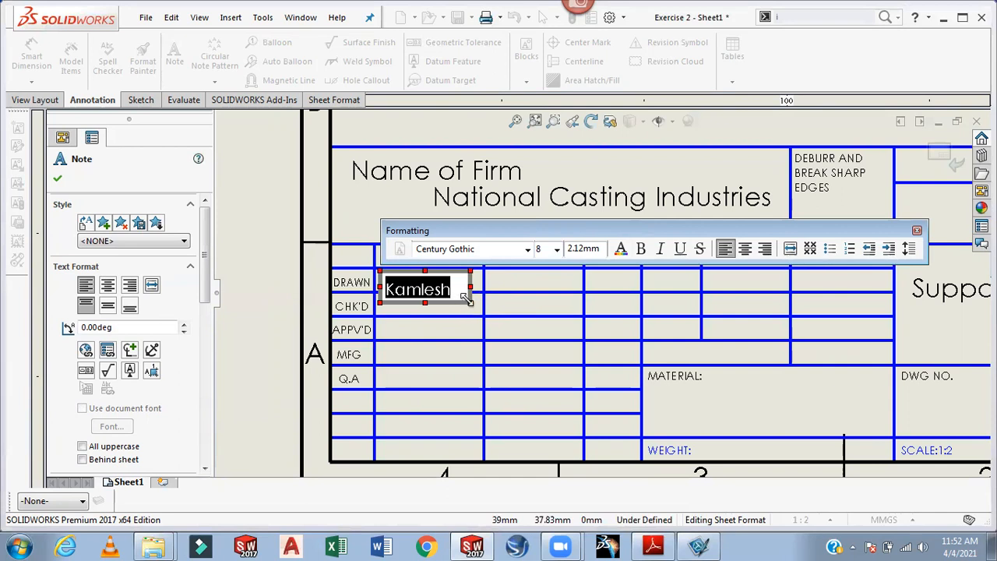
{"action": "left_click", "coordinate": [465, 292]}
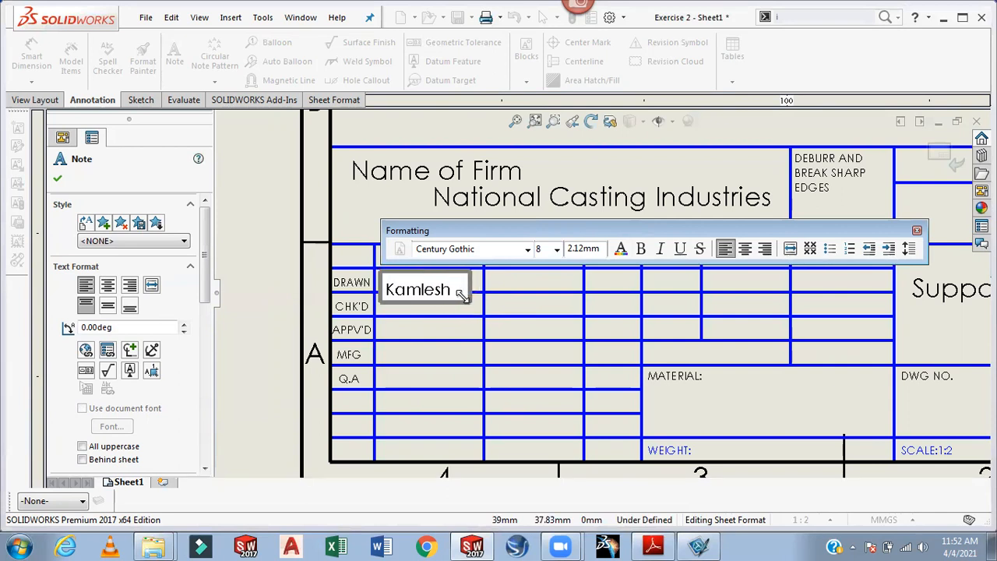
{"action": "double_click", "coordinate": [459, 290]}
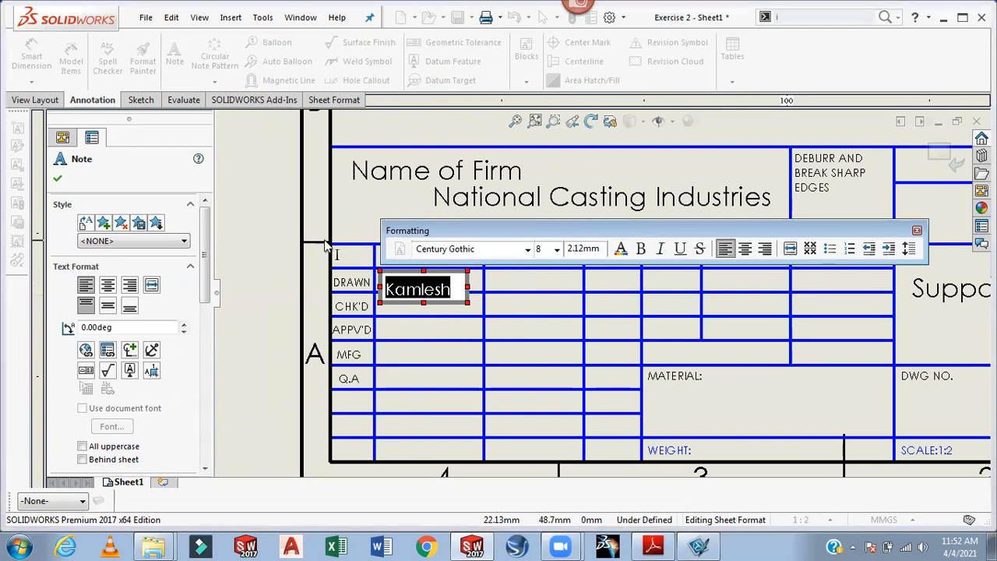
{"action": "left_click", "coordinate": [252, 200]}
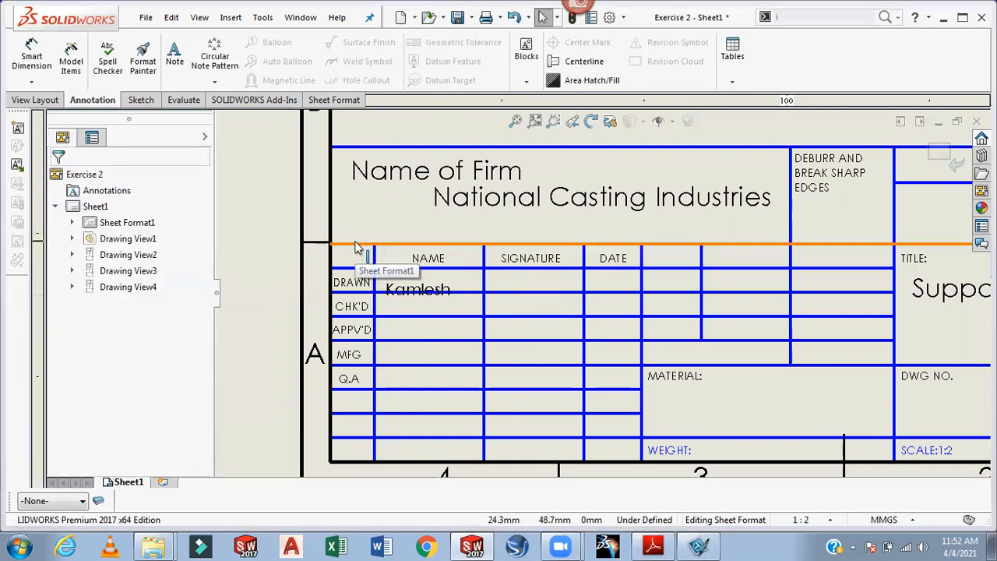
{"action": "left_click_drag", "start_coordinate": [394, 290], "coordinate": [397, 283]}
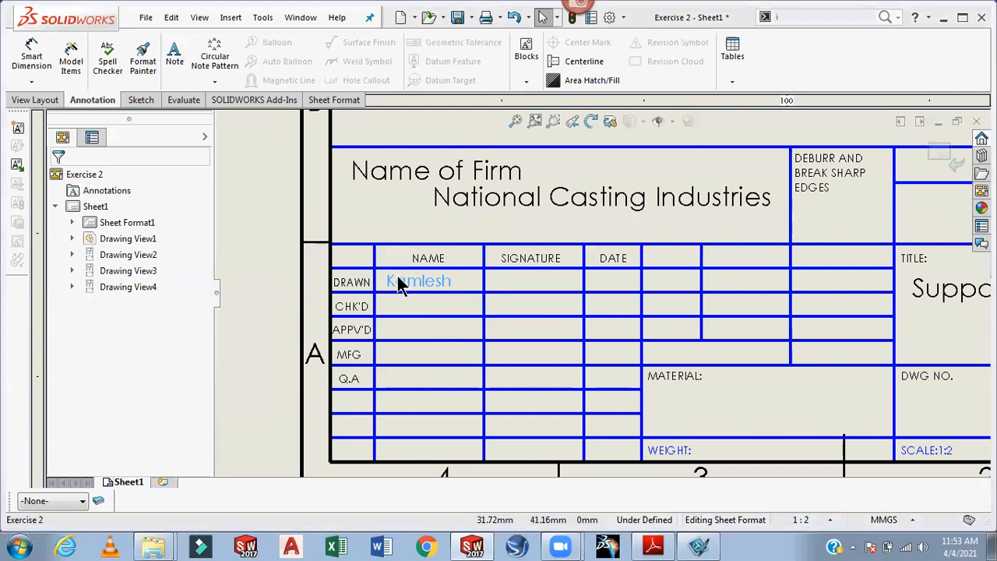
{"action": "left_click", "coordinate": [406, 301]}
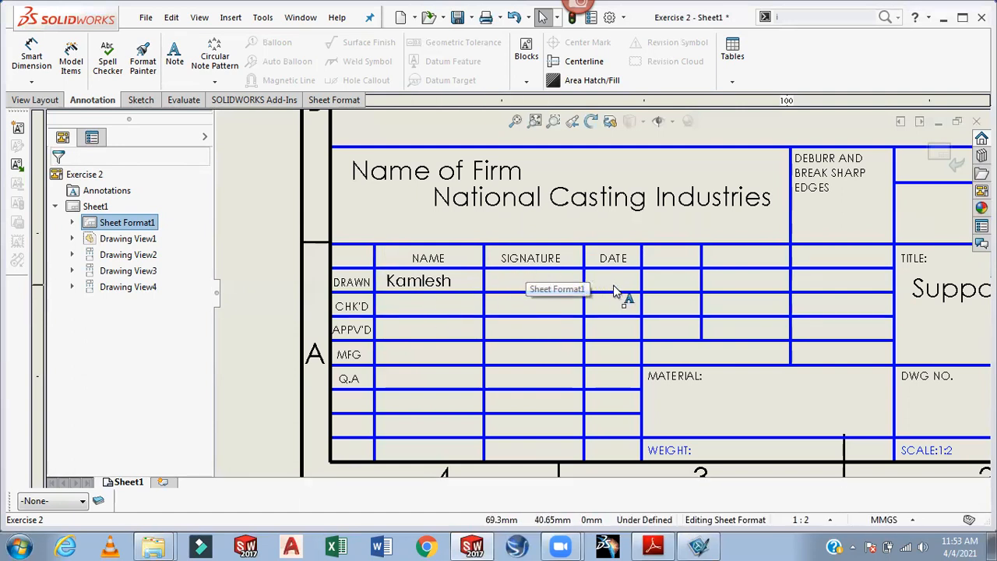
Leave sheet format editing and return to editing the drawing sheet
{"action": "scroll", "coordinate": [613, 288], "scroll_direction": "up", "scroll_amount": 4}
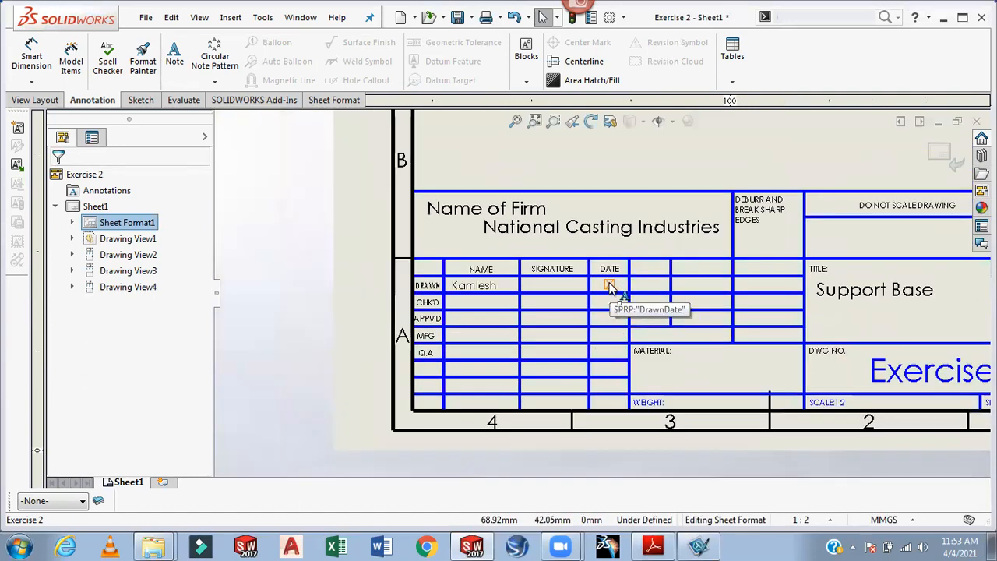
{"action": "scroll", "coordinate": [613, 288], "scroll_direction": "down", "scroll_amount": 5}
{"action": "scroll", "coordinate": [615, 288], "scroll_direction": "up", "scroll_amount": 8}
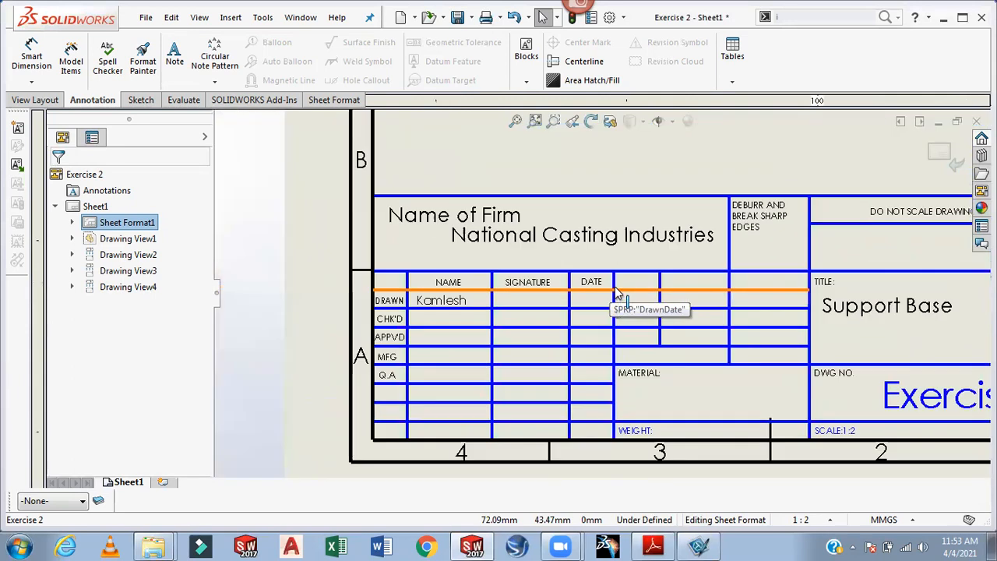
{"action": "scroll", "coordinate": [636, 265], "scroll_direction": "down", "scroll_amount": 7}
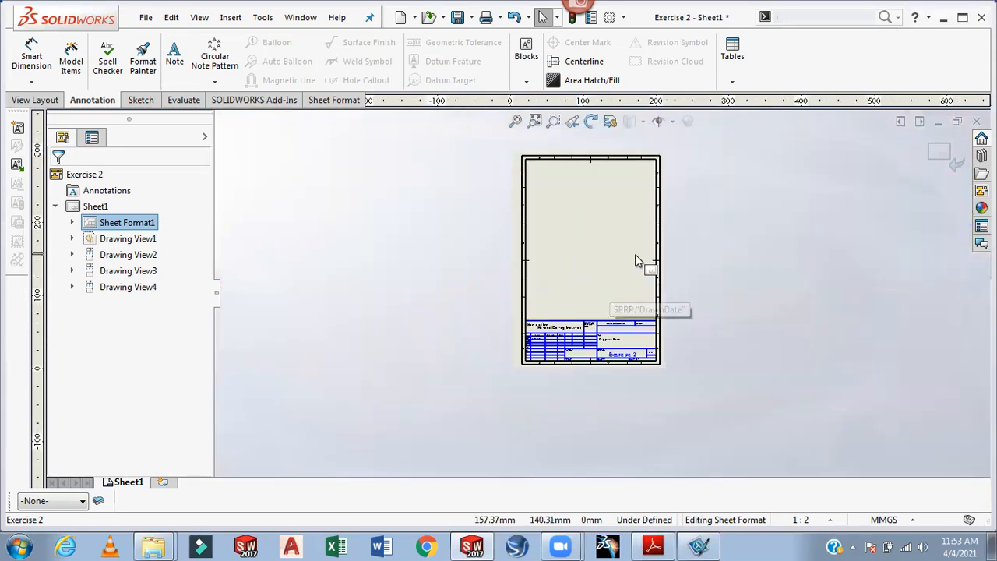
{"action": "scroll", "coordinate": [600, 265], "scroll_direction": "up", "scroll_amount": 3}
{"action": "scroll", "coordinate": [596, 273], "scroll_direction": "down", "scroll_amount": 4}
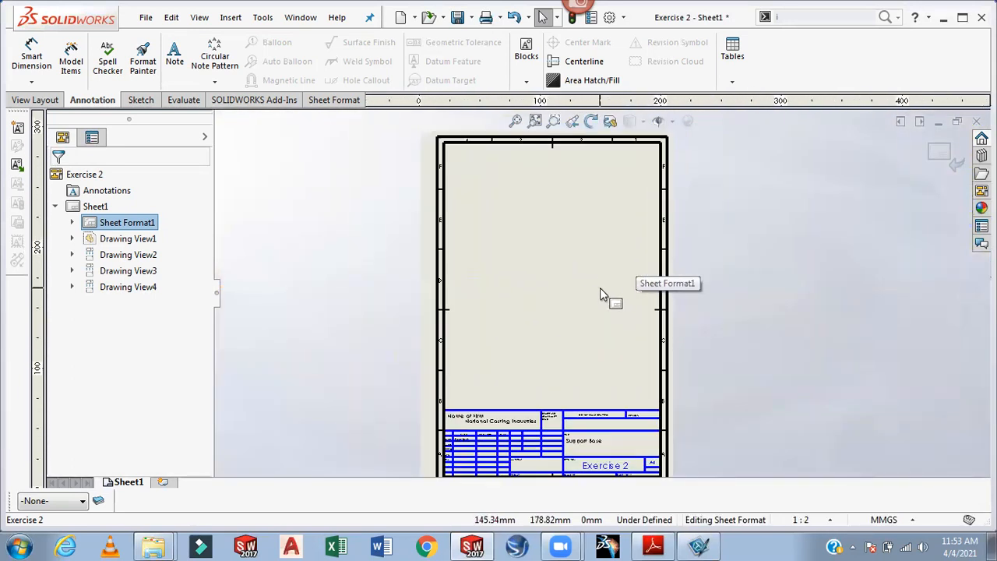
{"action": "left_click", "coordinate": [171, 17]}
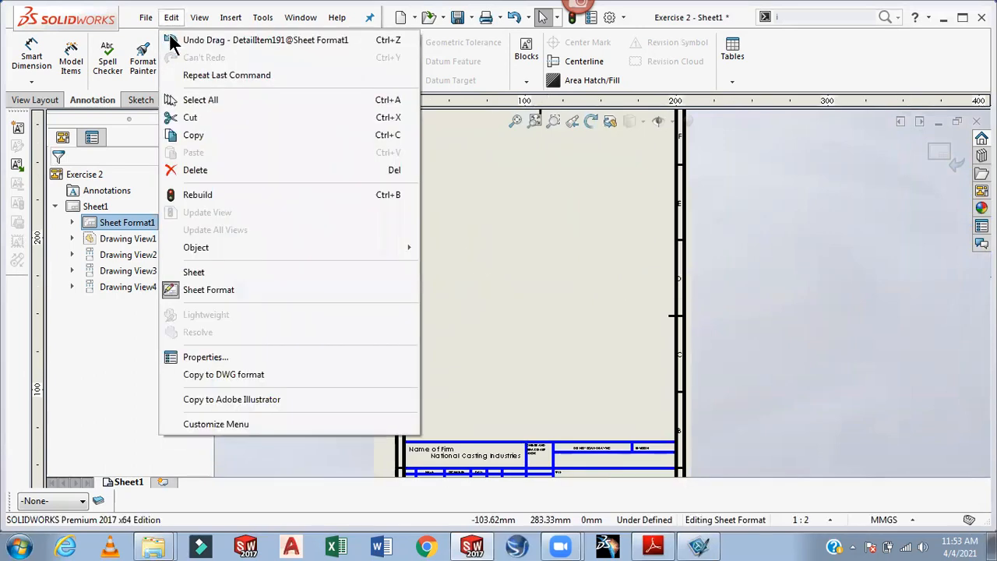
{"action": "left_click", "coordinate": [236, 274]}
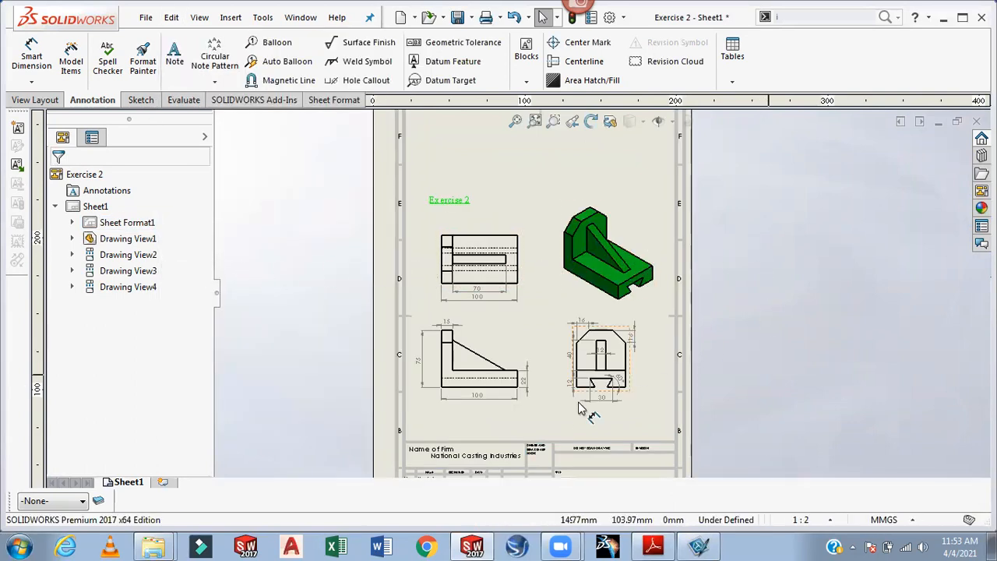
Capture a screenshot of the Exercise 2 heading and the four dimensioned views with Snagit, and close the Snagit Editor
{"action": "scroll", "coordinate": [572, 404], "scroll_direction": "down", "scroll_amount": 4}
{"action": "scroll", "coordinate": [573, 402], "scroll_direction": "up", "scroll_amount": 2}
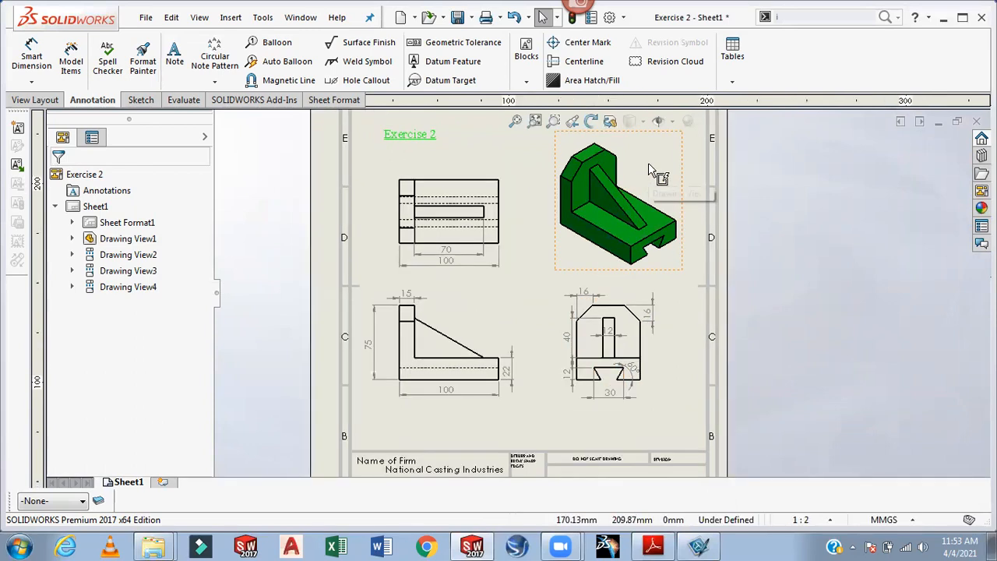
{"action": "scroll", "coordinate": [654, 175], "scroll_direction": "down", "scroll_amount": 1}
{"action": "scroll", "coordinate": [655, 175], "scroll_direction": "down", "scroll_amount": 1}
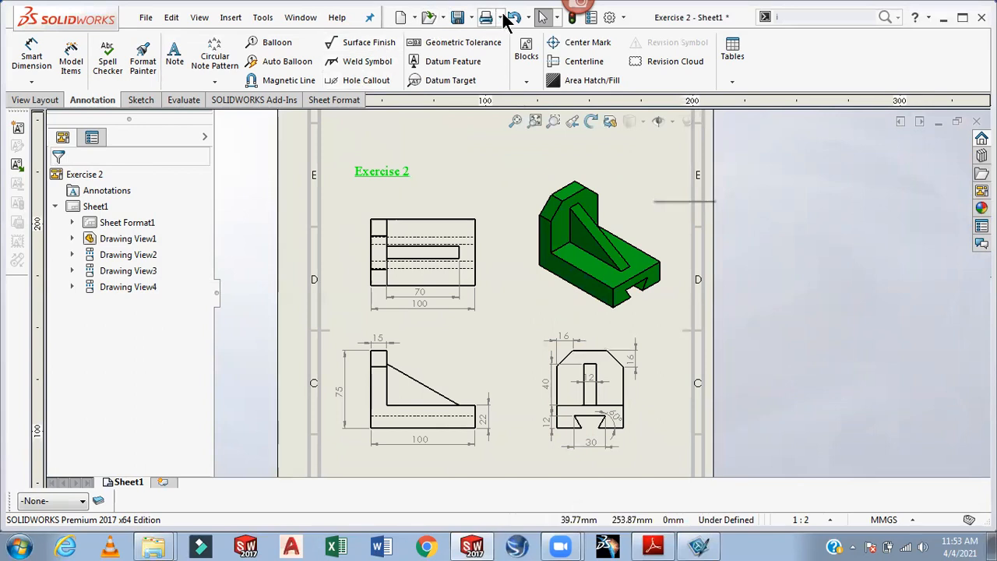
{"action": "left_click", "coordinate": [577, 15]}
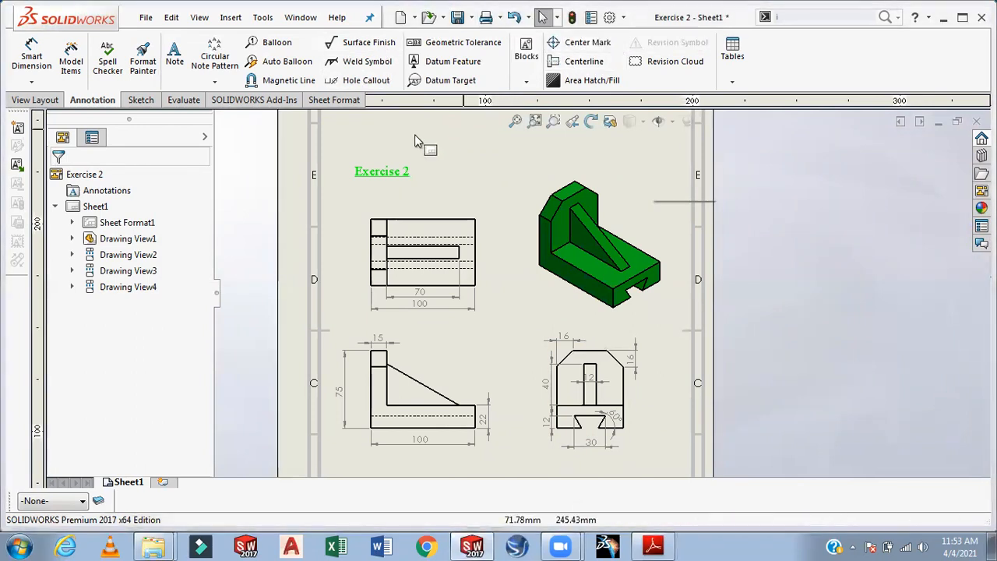
{"action": "mouse_move", "coordinate": [337, 149]}
{"action": "left_mouse_down"}
{"action": "mouse_move", "coordinate": [467, 370]}
{"action": "mouse_move", "coordinate": [538, 527]}
{"action": "mouse_move", "coordinate": [650, 448]}
{"action": "mouse_move", "coordinate": [669, 457]}
{"action": "left_mouse_up"}
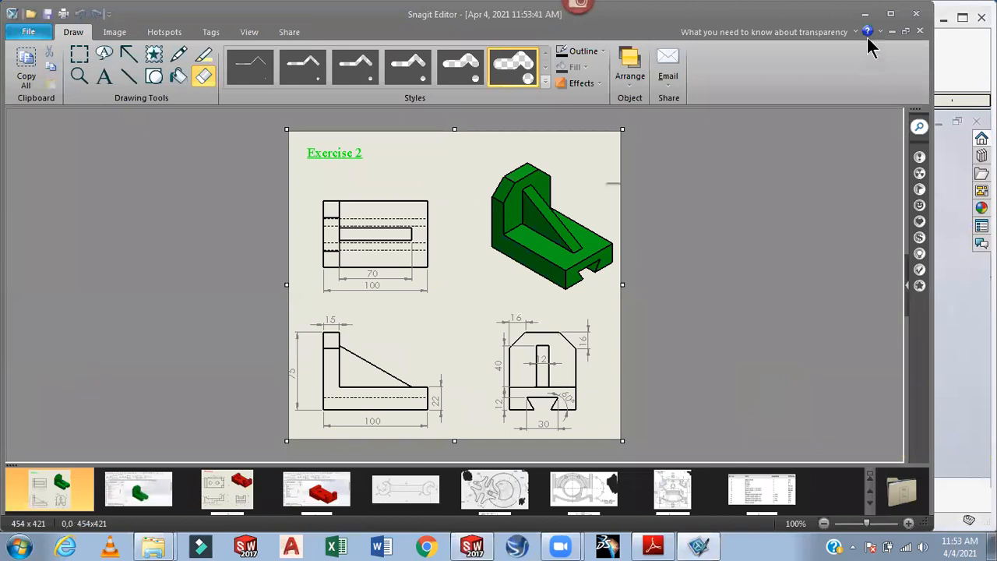
{"action": "left_click", "coordinate": [917, 13]}
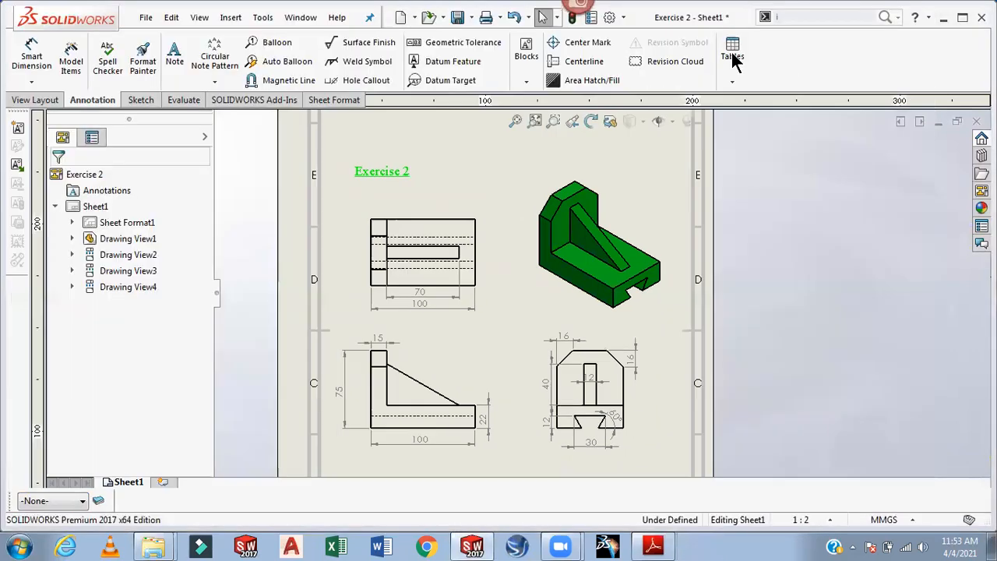
Retake the Snagit capture with a wider area that fully includes the heading, all four views and their dimensions, and minimize the editor
{"action": "left_click", "coordinate": [581, 14]}
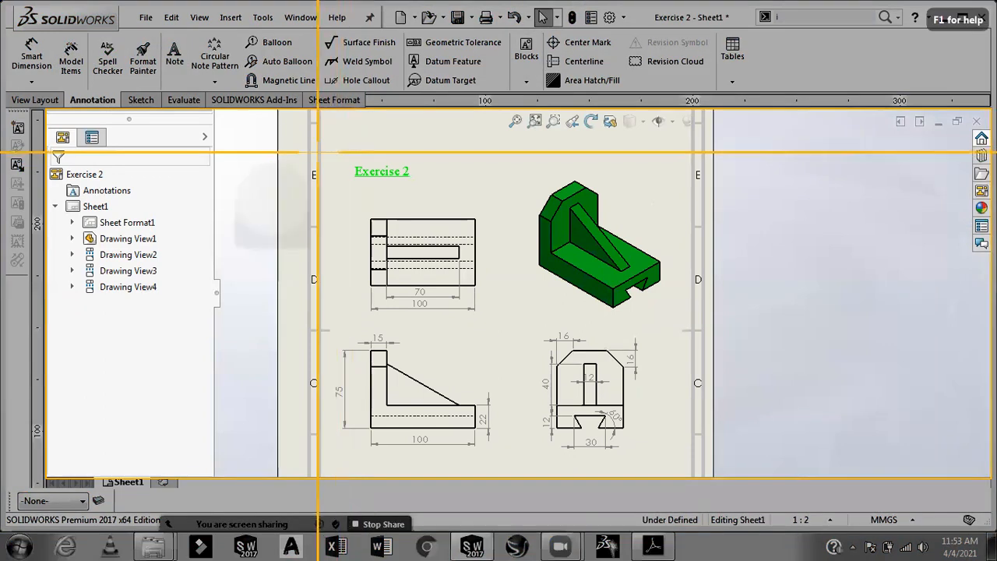
{"action": "mouse_move", "coordinate": [328, 154]}
{"action": "left_mouse_down"}
{"action": "mouse_move", "coordinate": [612, 438]}
{"action": "mouse_move", "coordinate": [669, 456]}
{"action": "left_mouse_up"}
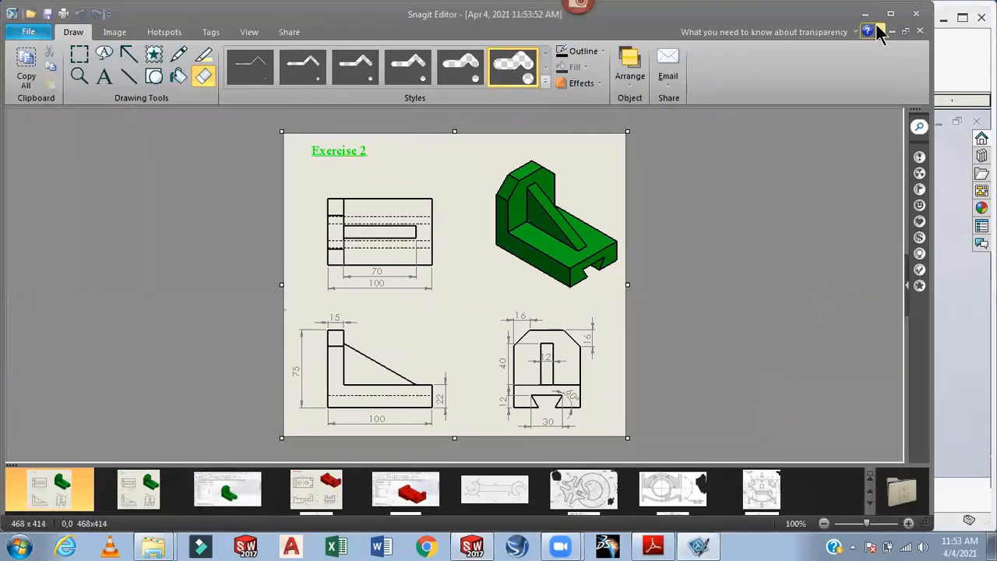
{"action": "left_click", "coordinate": [865, 13]}
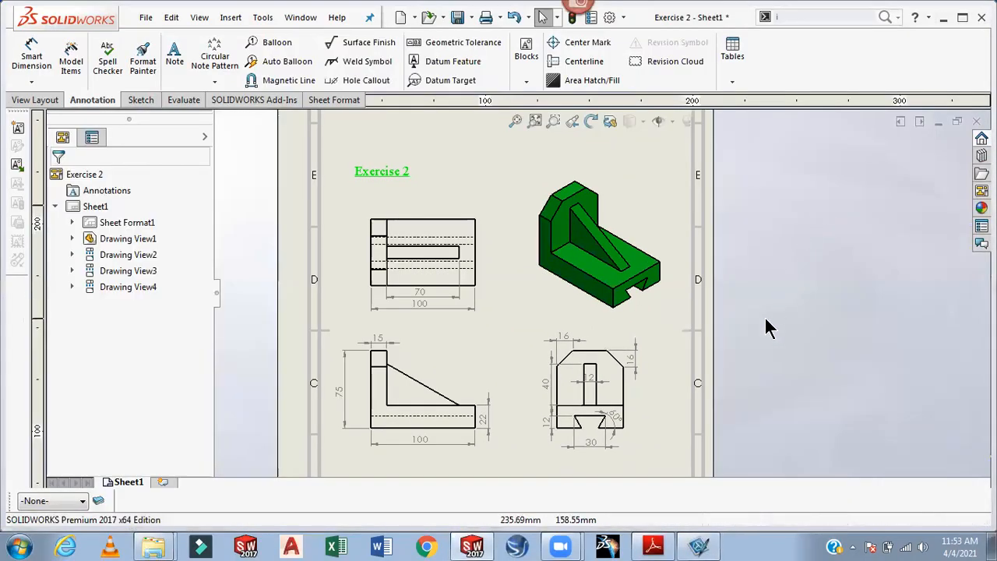